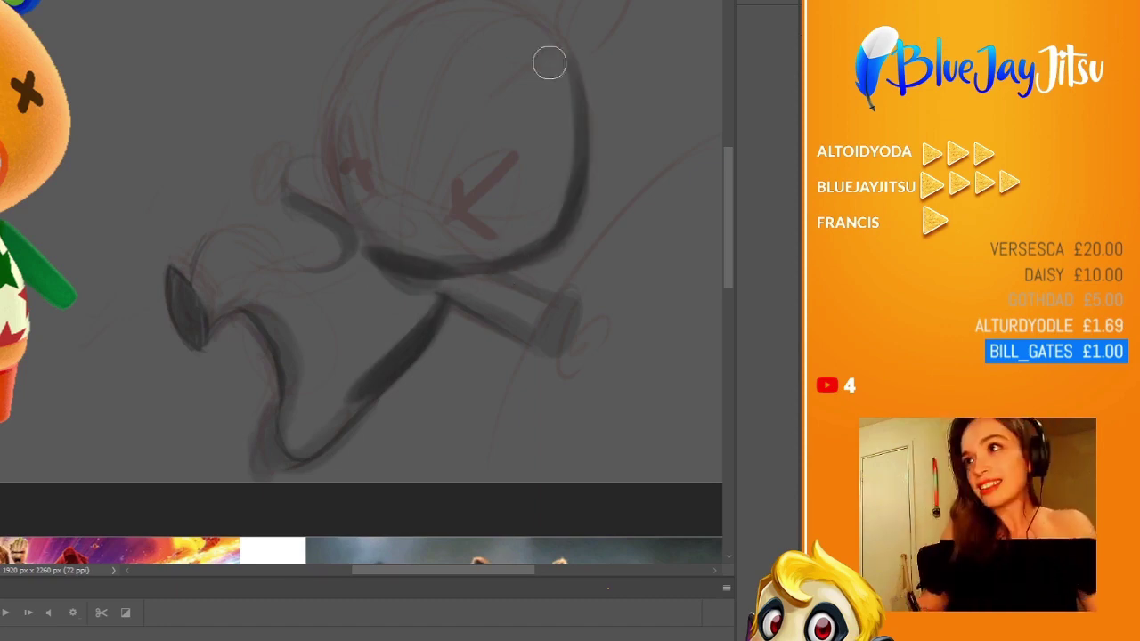
- Paint dark fingers on the paws of both outstretched arms of the sketched bear
scroll(497, 185, up, 2)
scroll(497, 185, down, 2)
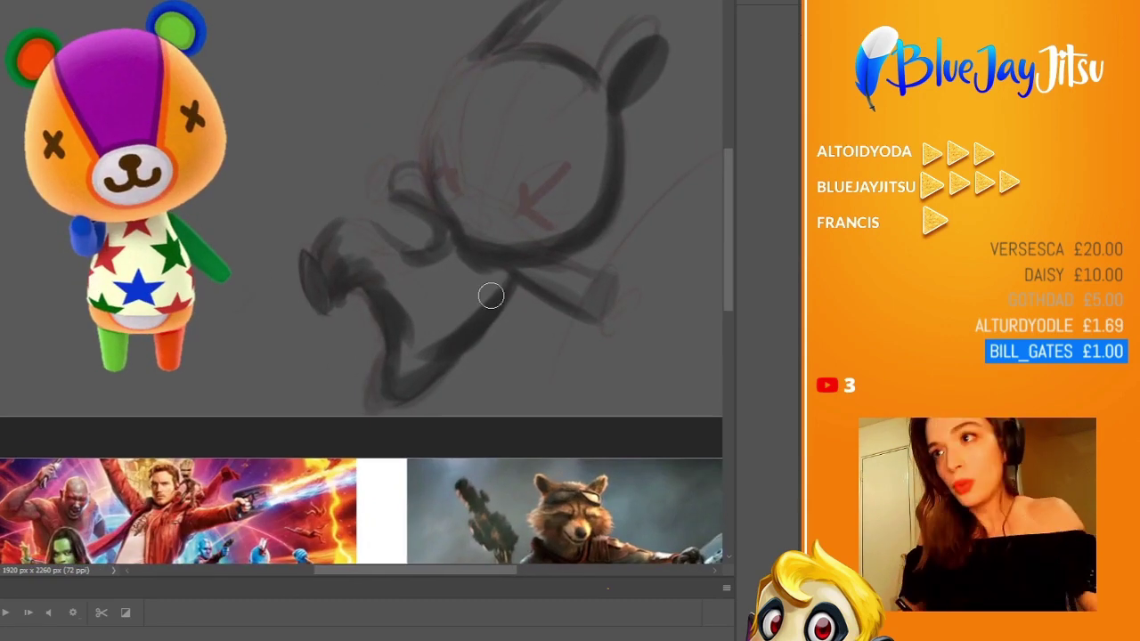
drag(613, 272, 643, 298)
drag(595, 301, 577, 314)
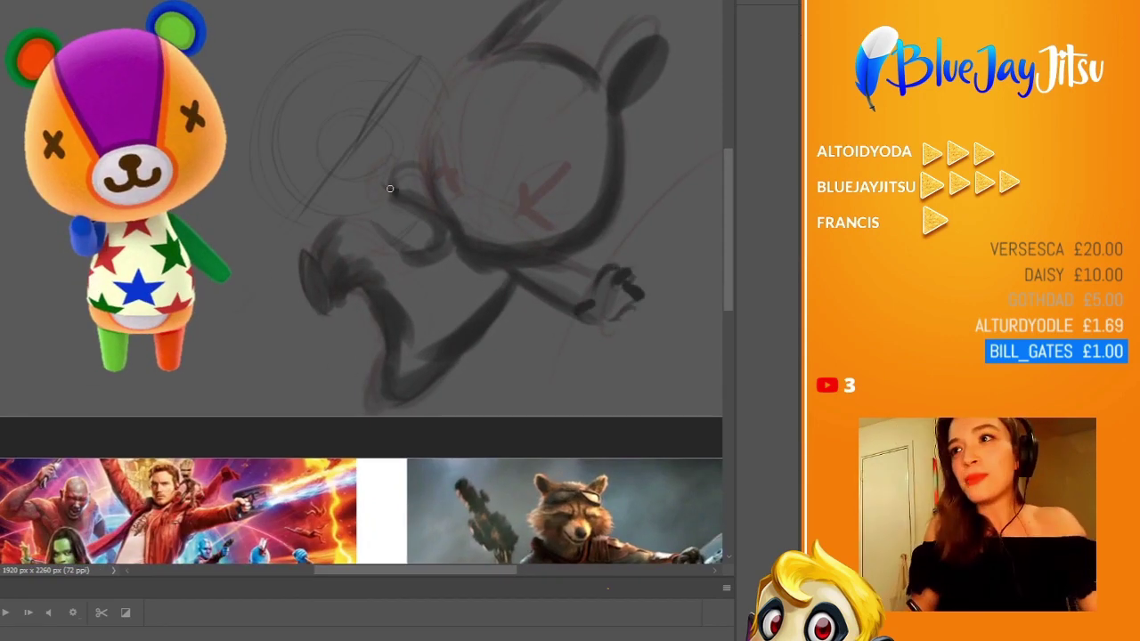
mouse_move(427, 267)
mouse_down()
mouse_move(369, 190)
mouse_move(346, 292)
mouse_up()
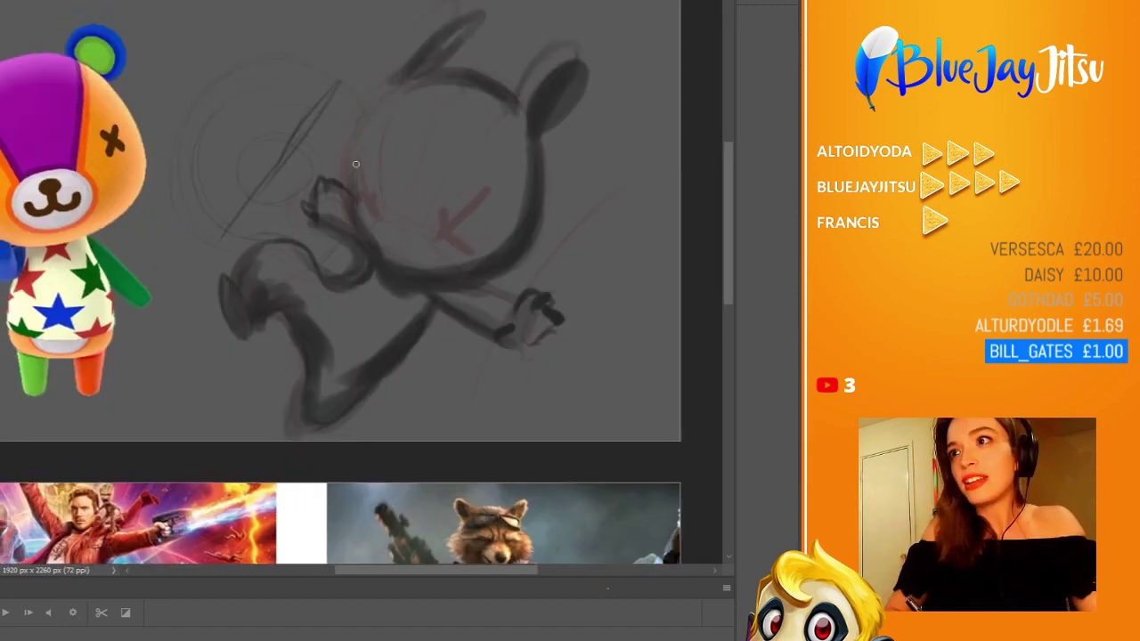
- Draw the far side of the head outline, the ear contours and the eye patches, undoing the last stroke
drag(352, 178, 463, 22)
drag(535, 103, 588, 35)
drag(499, 164, 504, 241)
mouse_move(427, 222)
mouse_down()
mouse_move(418, 239)
mouse_move(370, 147)
mouse_up()
key(ctrl+z)
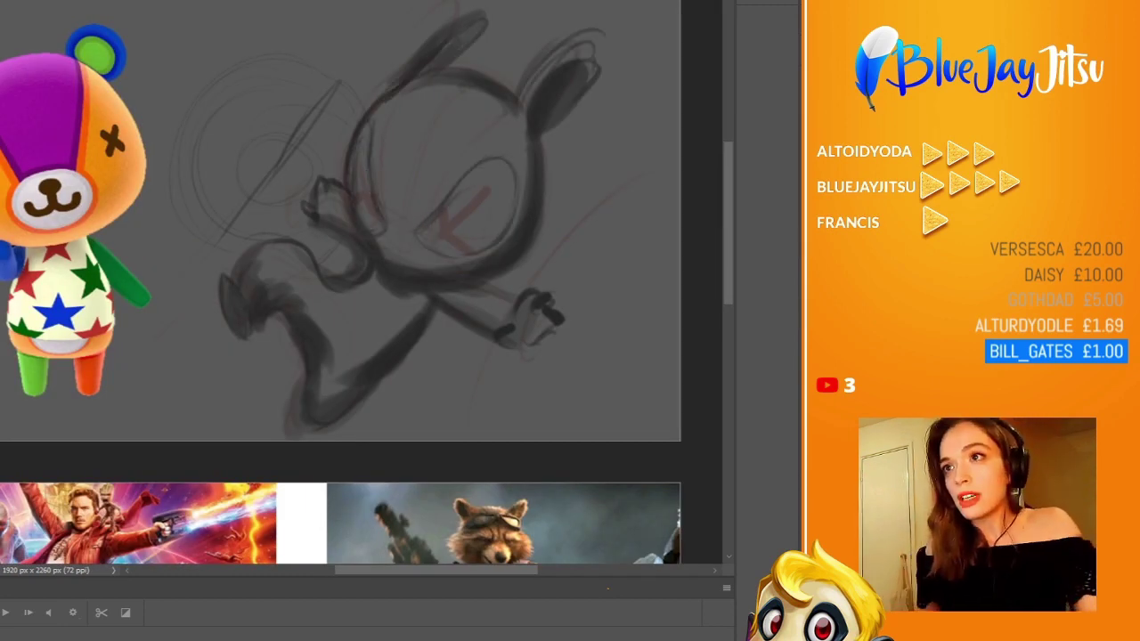
- Paint a dark X over the near eye and darken the far eye and brow on the bear's face
drag(432, 240, 481, 194)
drag(378, 194, 369, 230)
drag(383, 151, 366, 232)
- Block in light grey tones across the belly and raised thigh, undoing the last two strokes
mouse_move(411, 225)
mouse_down()
mouse_move(440, 217)
mouse_move(351, 294)
mouse_up()
drag(268, 250, 352, 334)
drag(321, 285, 405, 352)
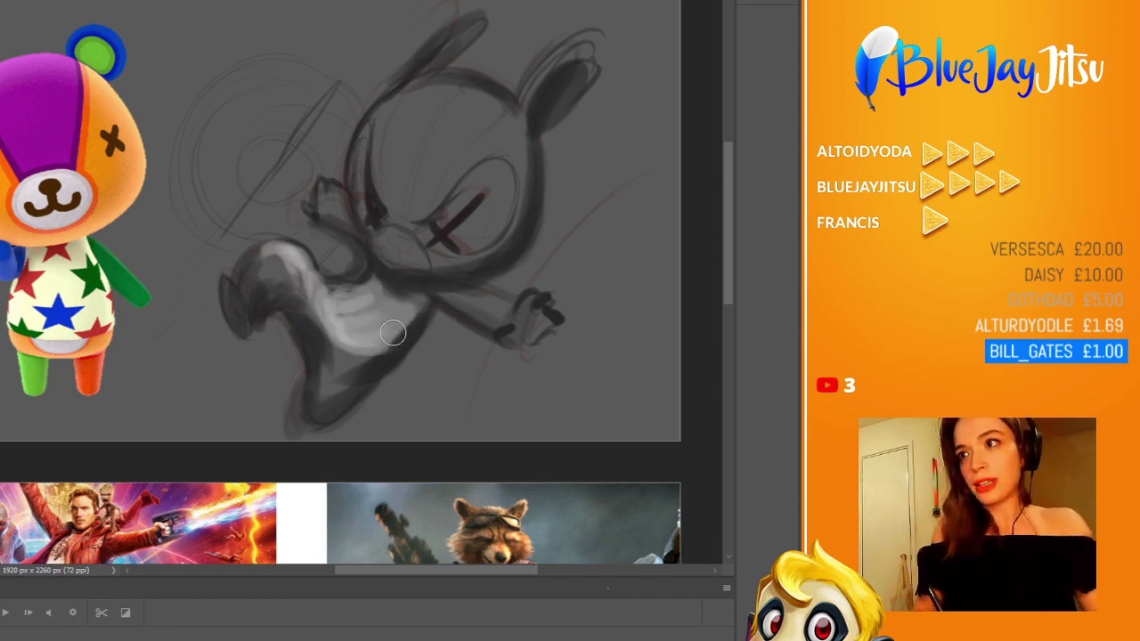
mouse_move(406, 300)
mouse_down()
mouse_move(344, 262)
mouse_move(201, 262)
mouse_up()
scroll(201, 262, down, 2)
key(ctrl+z)
key(ctrl+z)
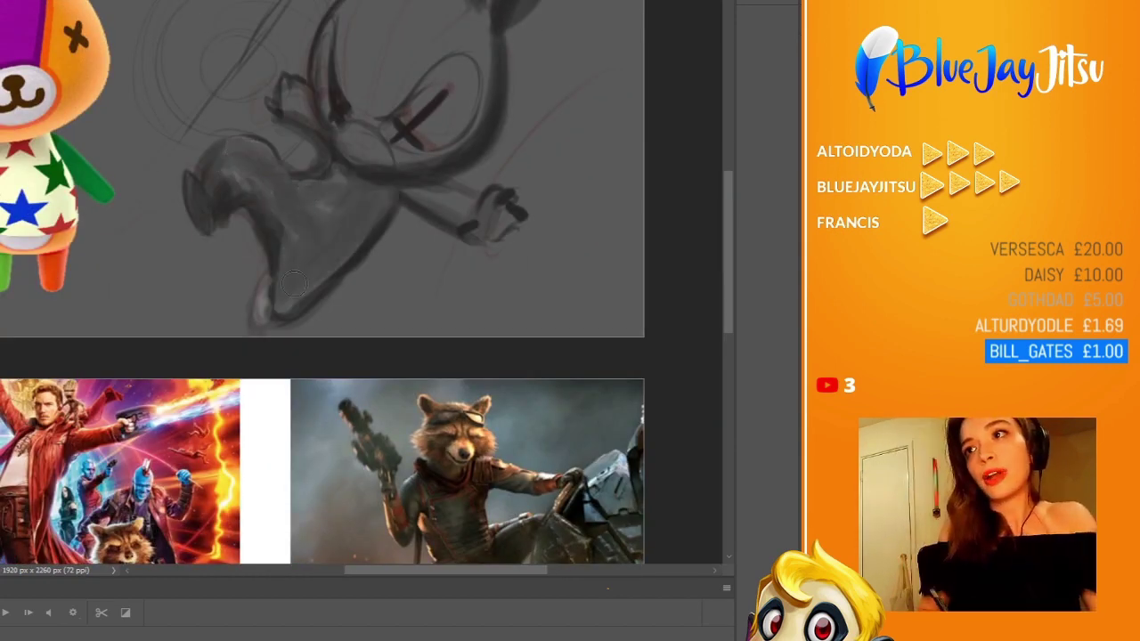
- Sketch thin light swirling motion curves around the bear and across the circular guides
scroll(480, 324, down, 1)
drag(512, 231, 392, 406)
drag(552, 165, 481, 173)
drag(357, 84, 210, 147)
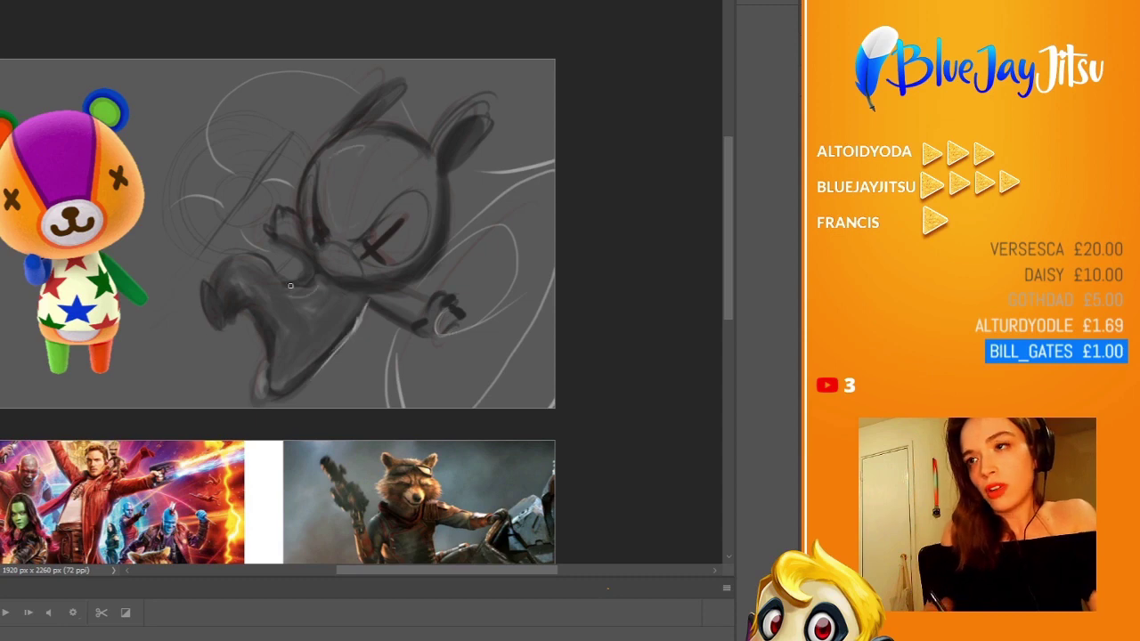
- Lighten the belly area with pale grey shading and enlarge the brush
scroll(285, 276, up, 2)
key(bracketright)
key(bracketright)
key(bracketright)
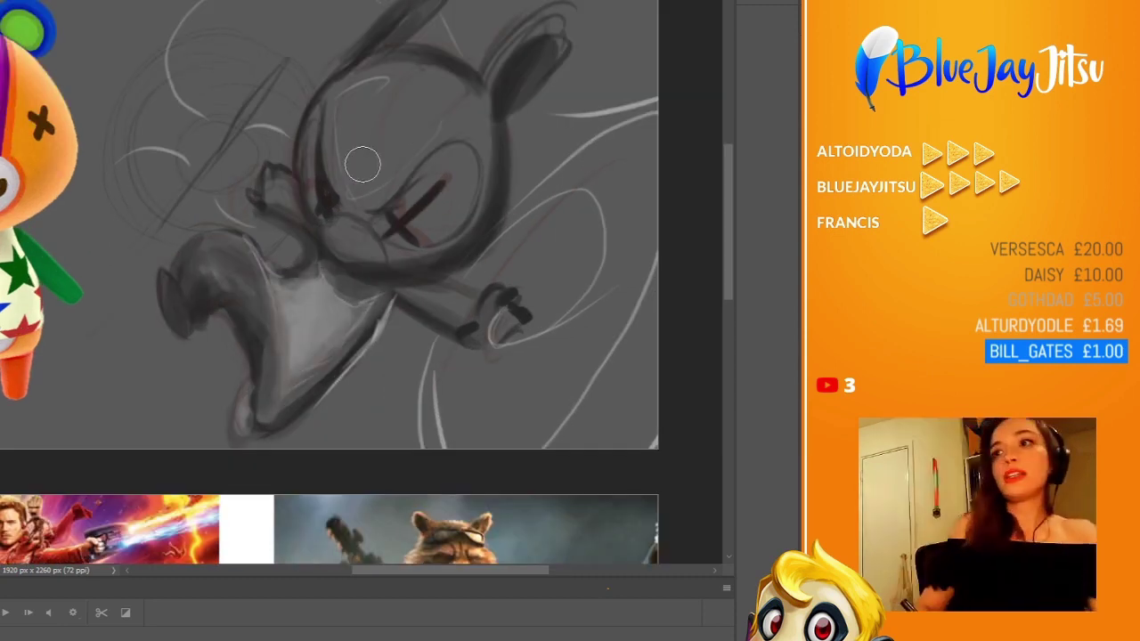
- Paint pale grey volume over the forehead and muzzle, using a smaller brush for the finer strokes
mouse_move(374, 169)
mouse_down()
mouse_move(419, 129)
mouse_move(463, 121)
mouse_up()
key(bracketleft)
key(bracketleft)
key(bracketleft)
mouse_move(356, 107)
mouse_down()
mouse_move(338, 222)
mouse_move(448, 186)
mouse_up()
drag(419, 223, 472, 124)
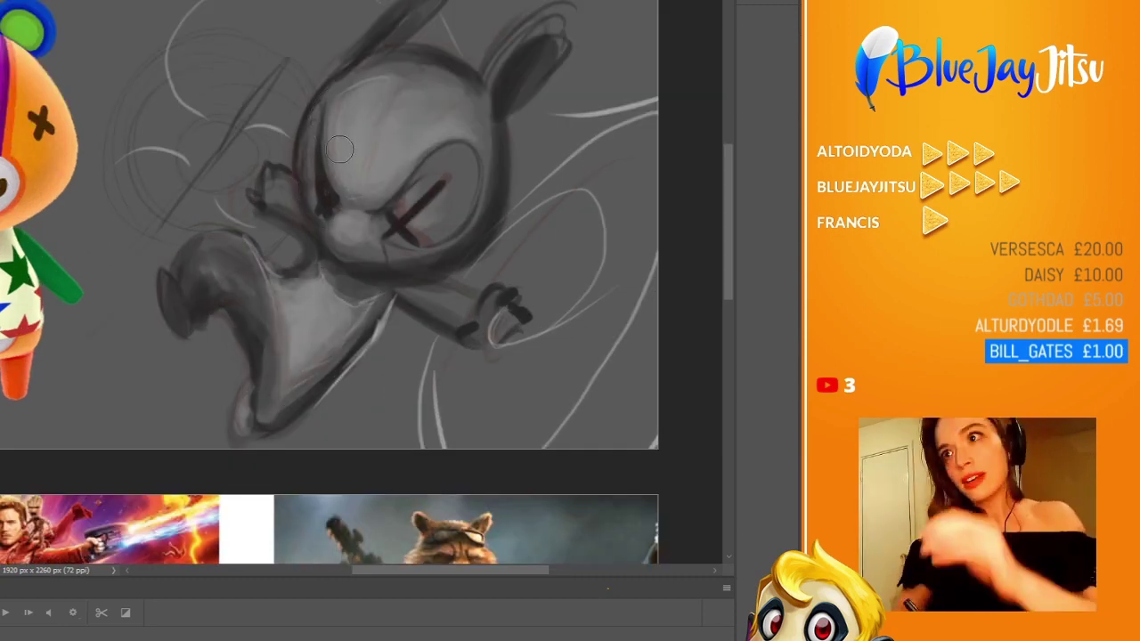
- Add dark stripe lines to the forehead and light edge highlights to the head, paws and ears
drag(339, 125, 325, 84)
mouse_move(418, 165)
mouse_down()
mouse_move(481, 115)
mouse_move(434, 219)
mouse_up()
scroll(394, 214, up, 1)
mouse_move(399, 223)
mouse_down()
mouse_move(403, 121)
mouse_move(460, 301)
mouse_up()
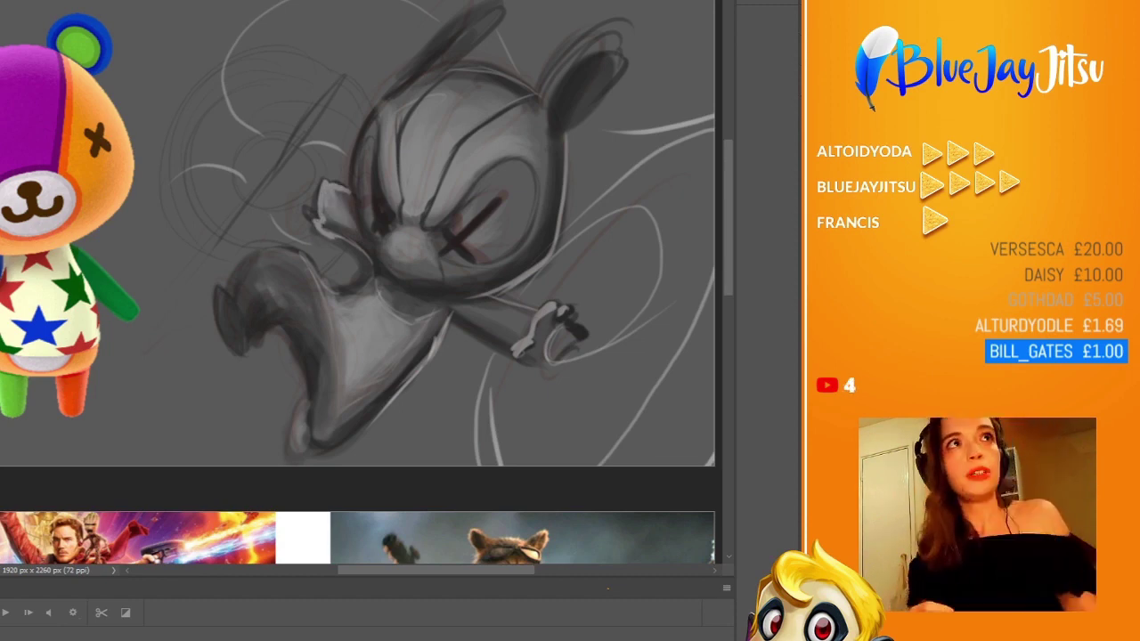
drag(373, 233, 365, 117)
drag(497, 16, 439, 101)
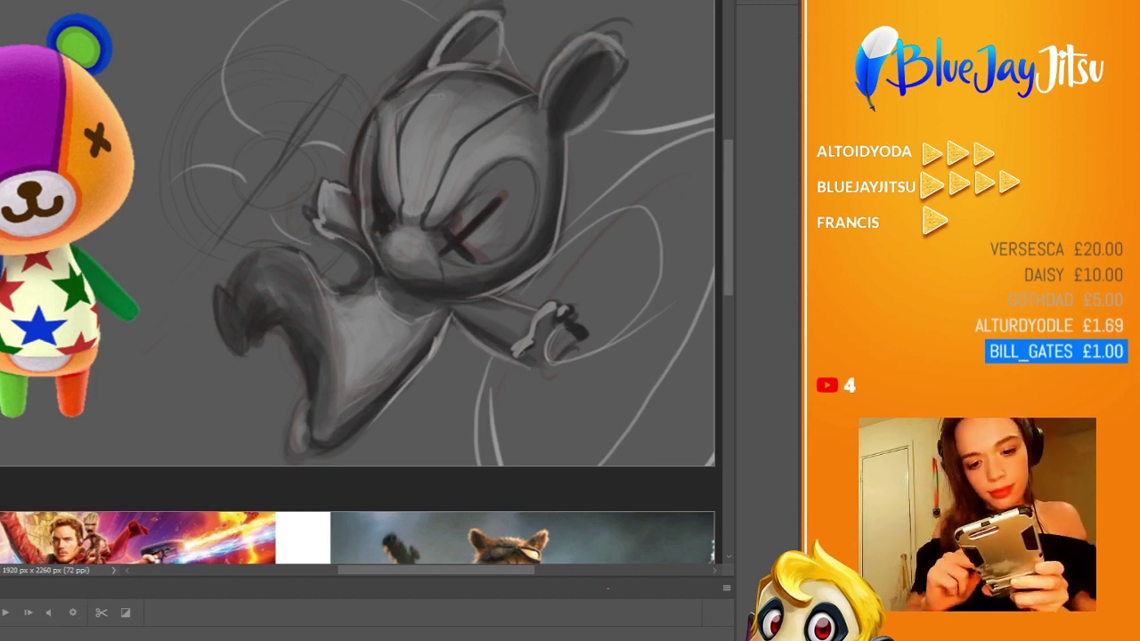
- Paint a light highlight along the inner edge of the leg and soften it with a larger brush
scroll(439, 101, down, 3)
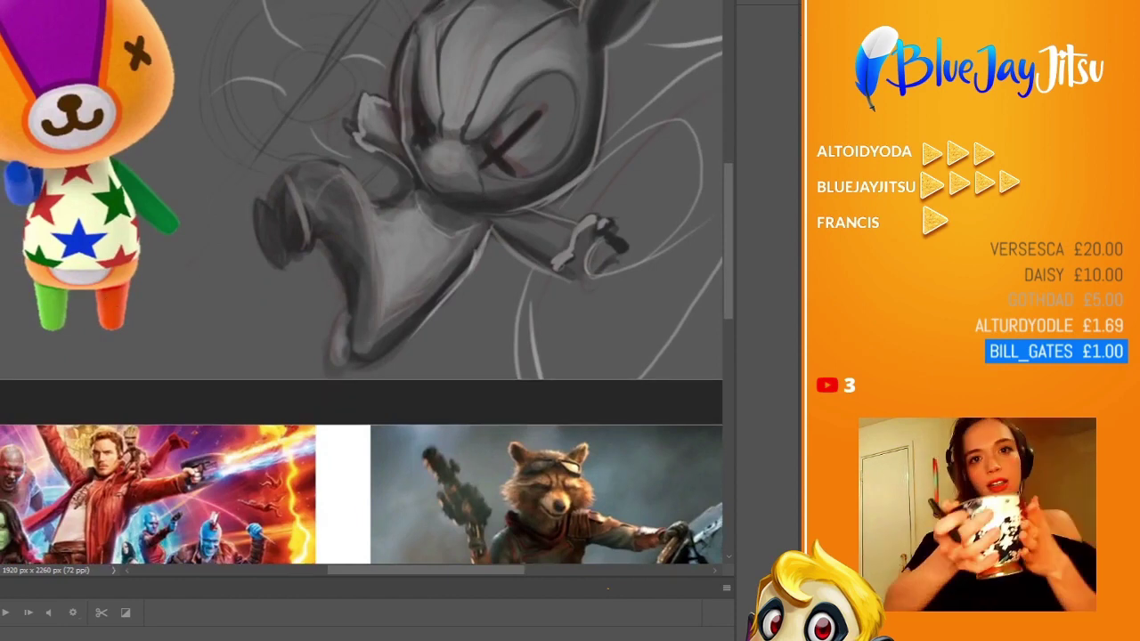
drag(380, 258, 365, 346)
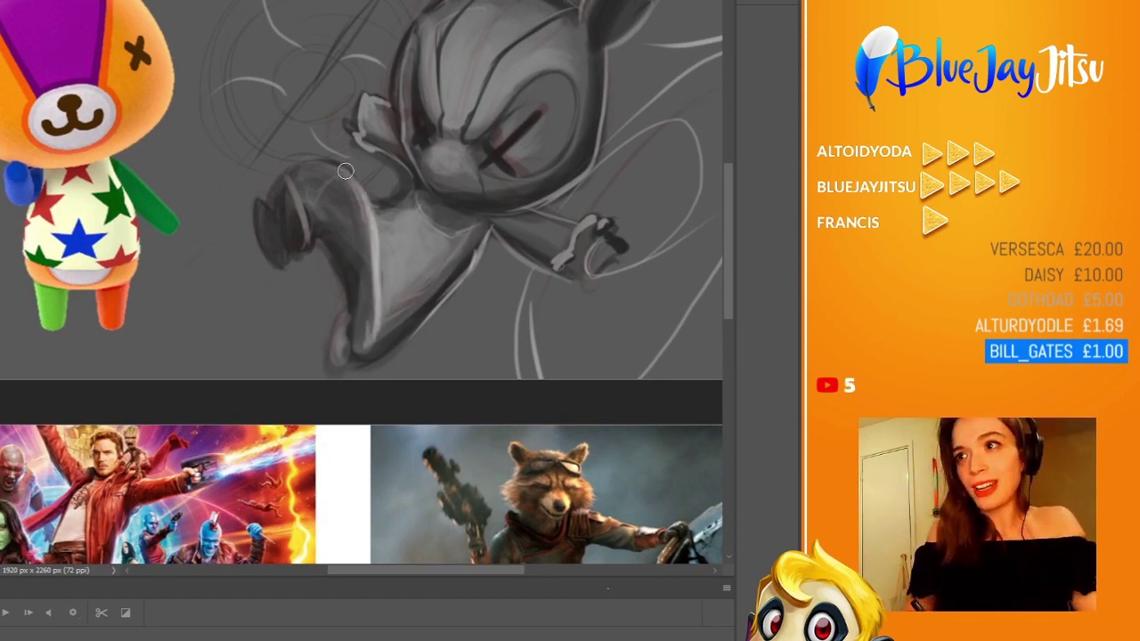
key(bracketright)
key(bracketright)
key(bracketright)
key(bracketright)
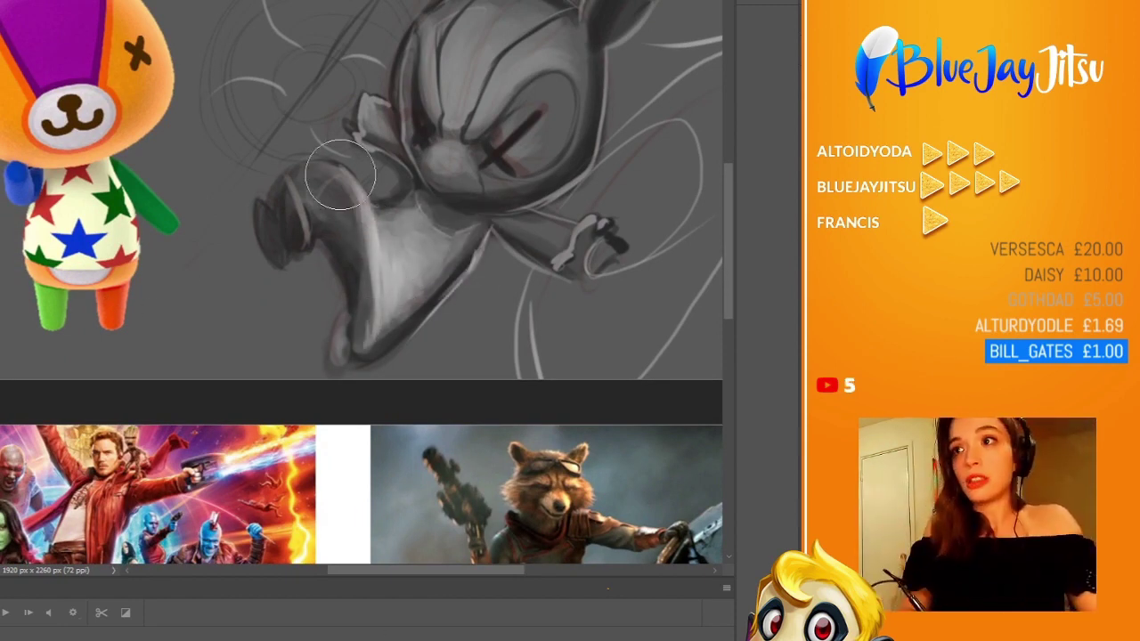
- Brighten the muzzle and paint a dark oval nose and a smiling mouth on it
click(555, 189)
scroll(433, 135, down, 3)
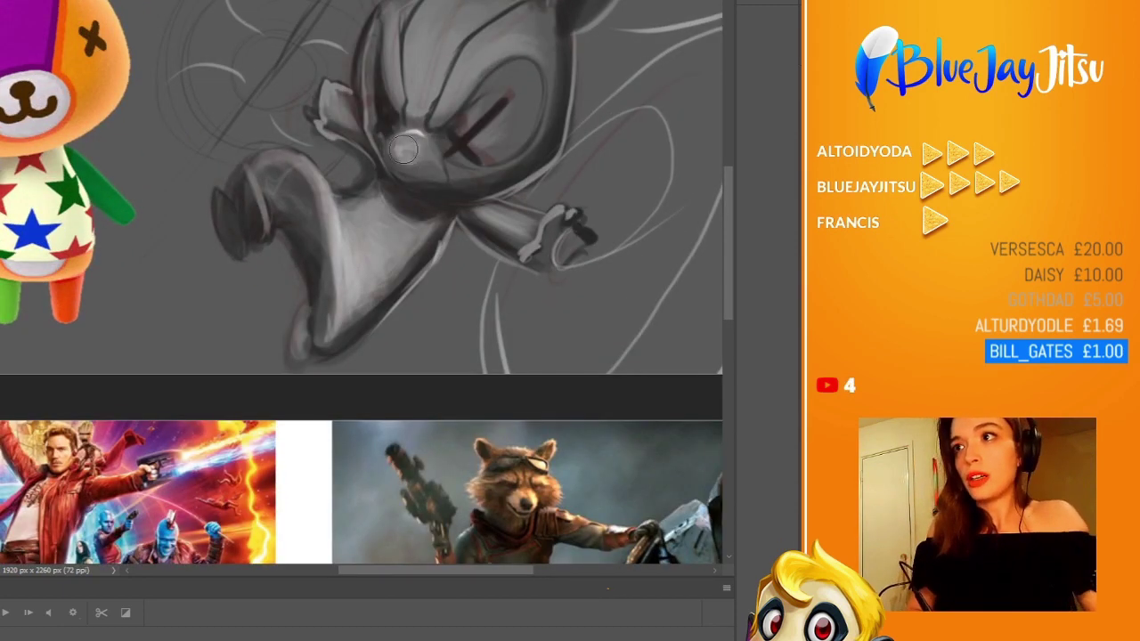
scroll(427, 54, up, 1)
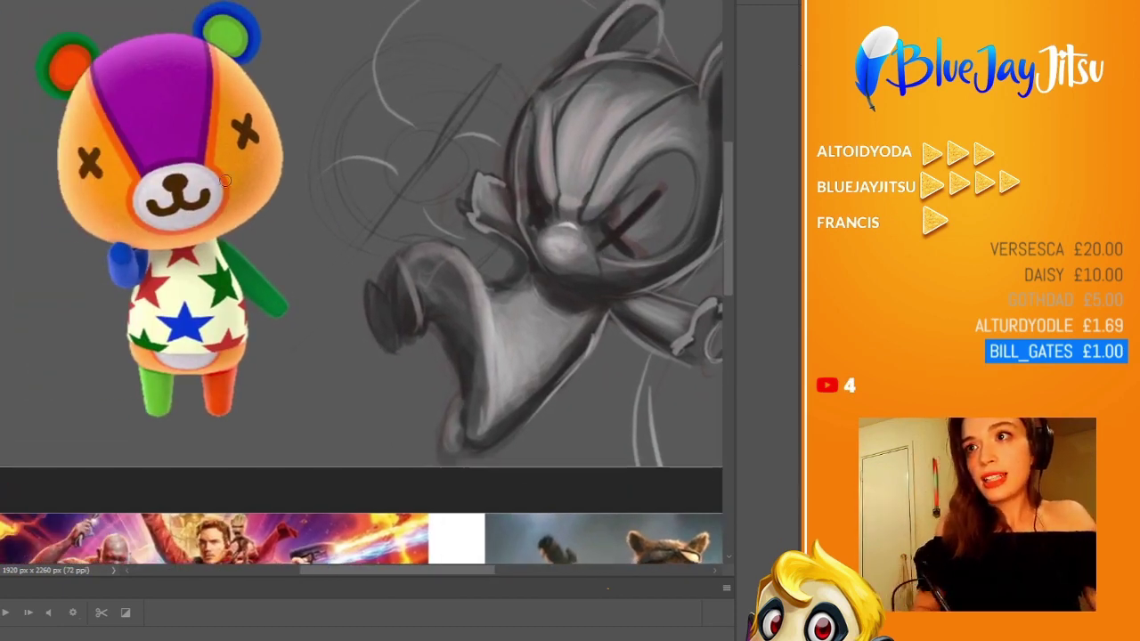
drag(152, 448, 379, 469)
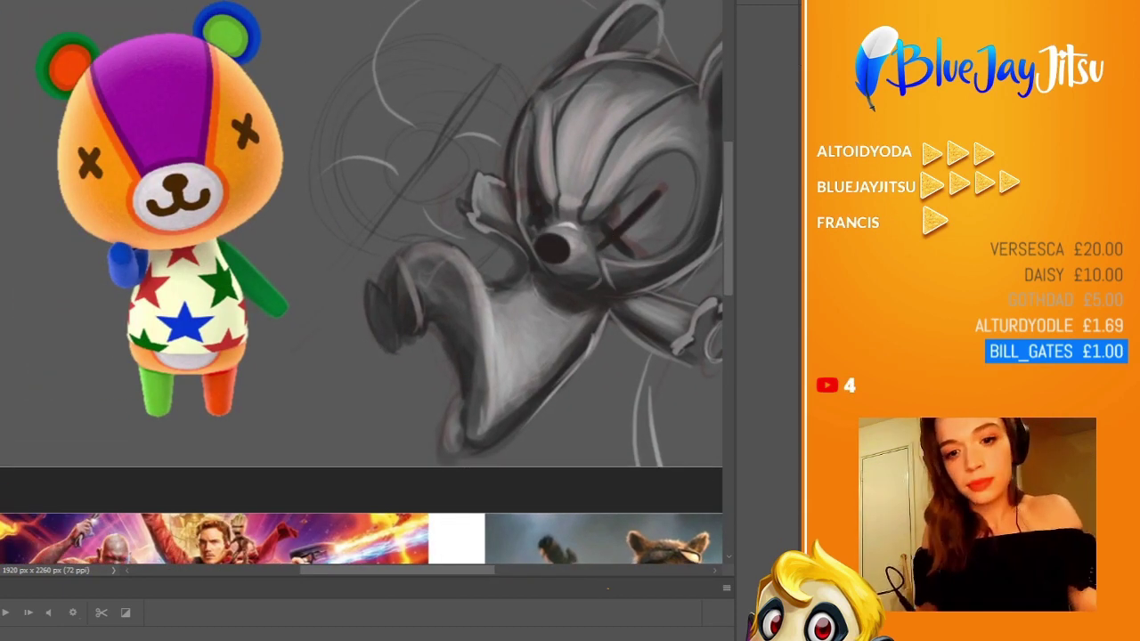
drag(568, 278, 453, 278)
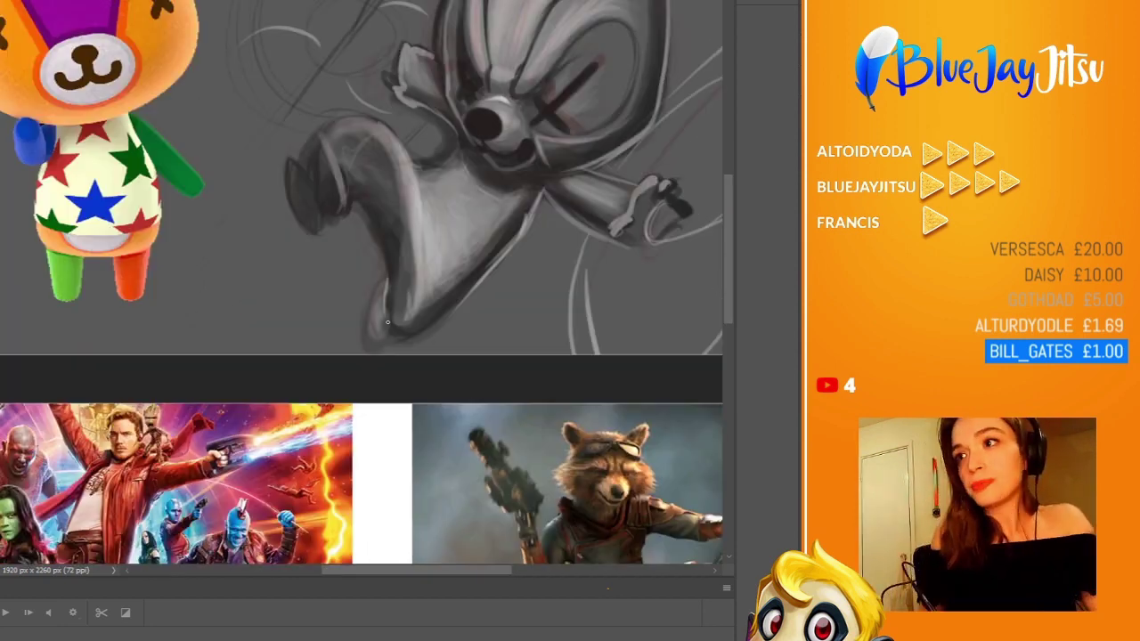
- Outline the foot sole, raised leg and lower leg with light lines, and add light fur edges to both ears
mouse_move(276, 252)
mouse_down()
mouse_move(314, 141)
mouse_move(307, 219)
mouse_up()
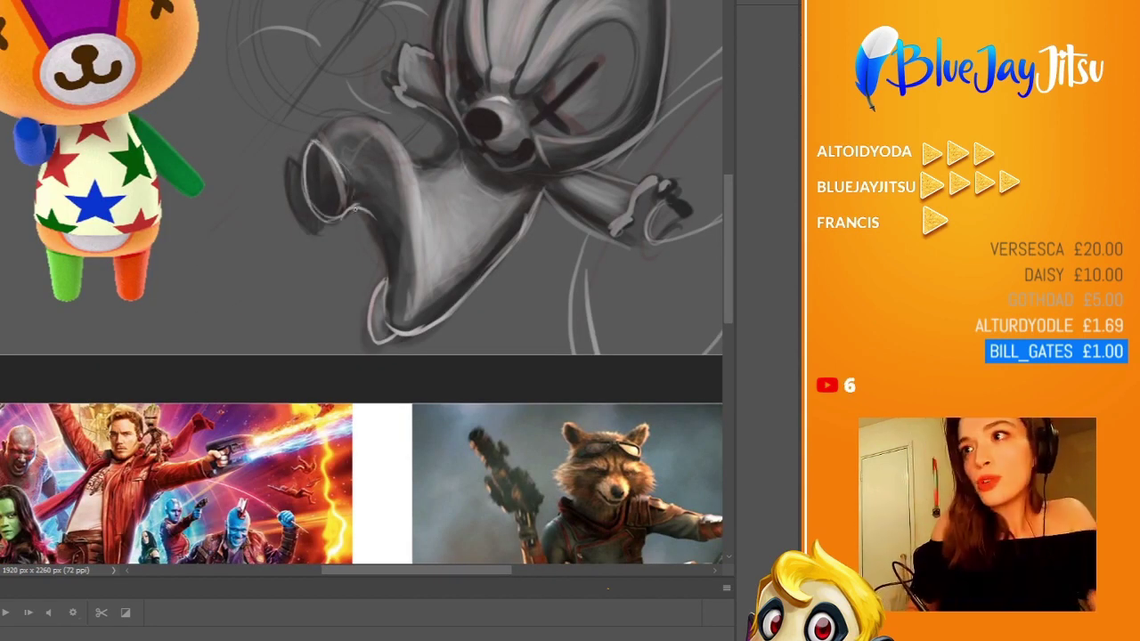
drag(392, 116, 356, 285)
drag(401, 178, 263, 320)
drag(588, 17, 534, 134)
drag(449, 61, 460, 39)
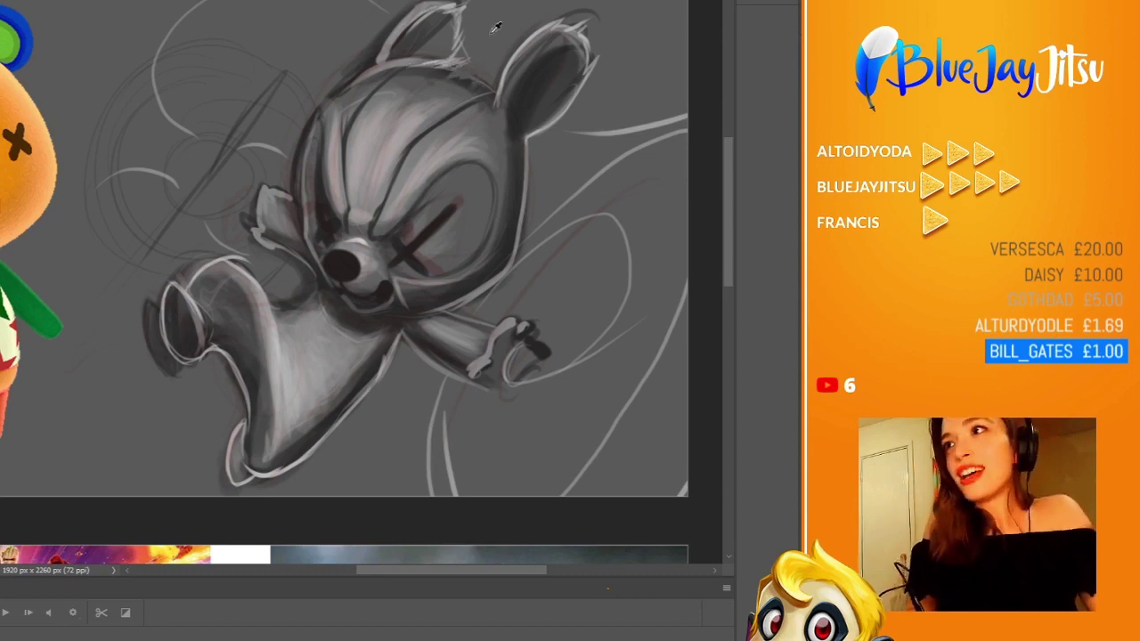
- Hide the painted artwork to view the underlying red sketch, and show it again
key(ctrl+comma)
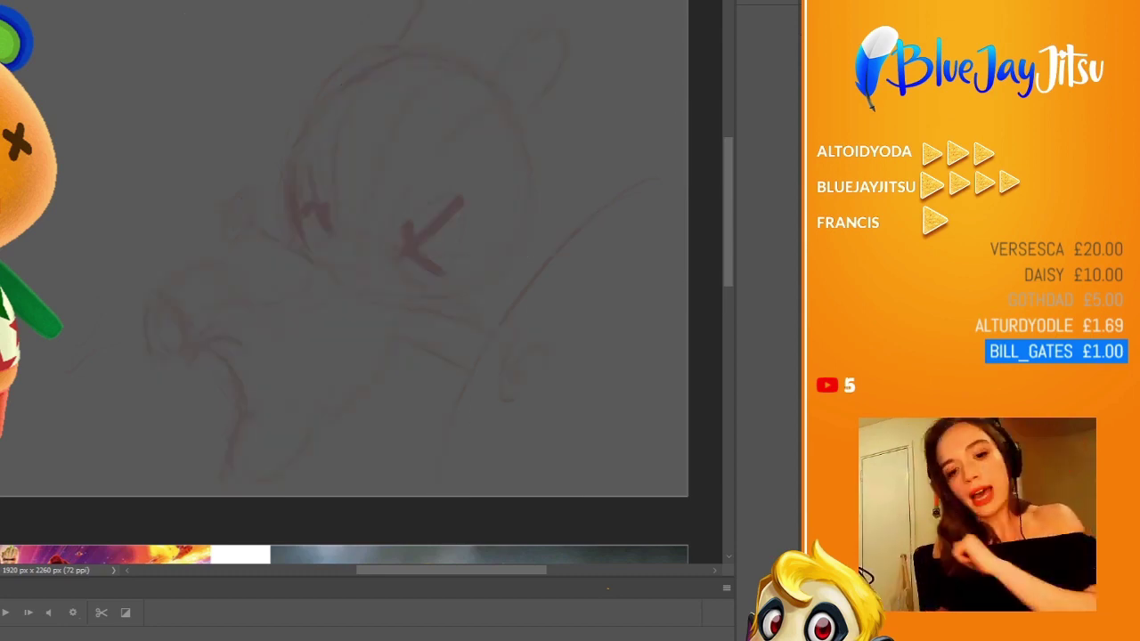
key(ctrl+comma)
- Blend the shading around the X-shaped eye and add a soft highlight to the dark nose
scroll(381, 347, up, 2)
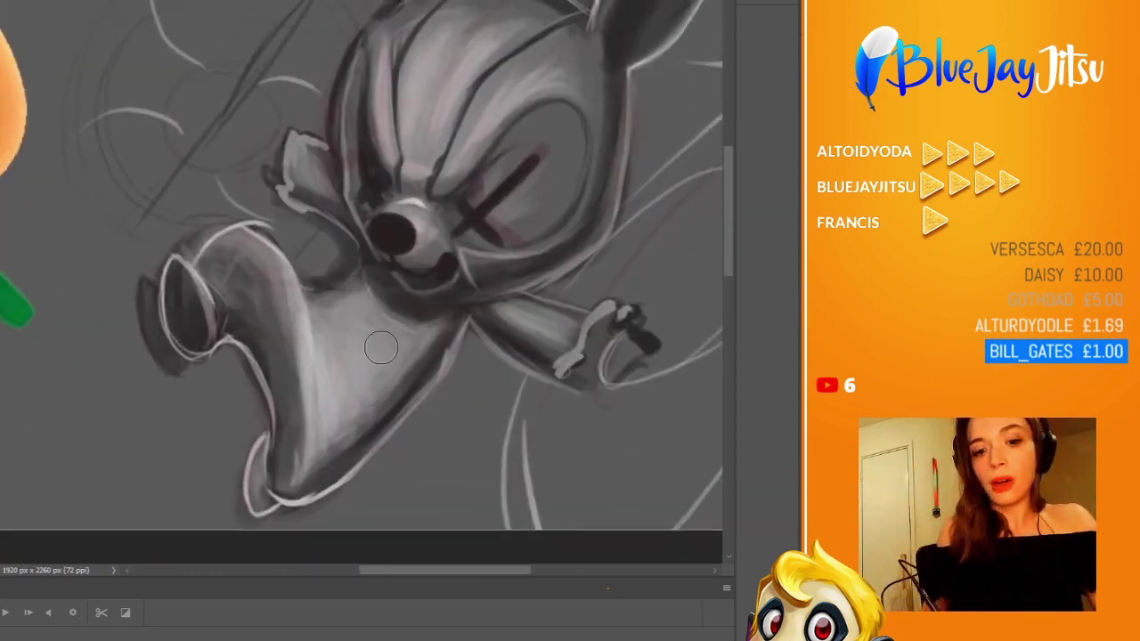
scroll(382, 347, down, 1)
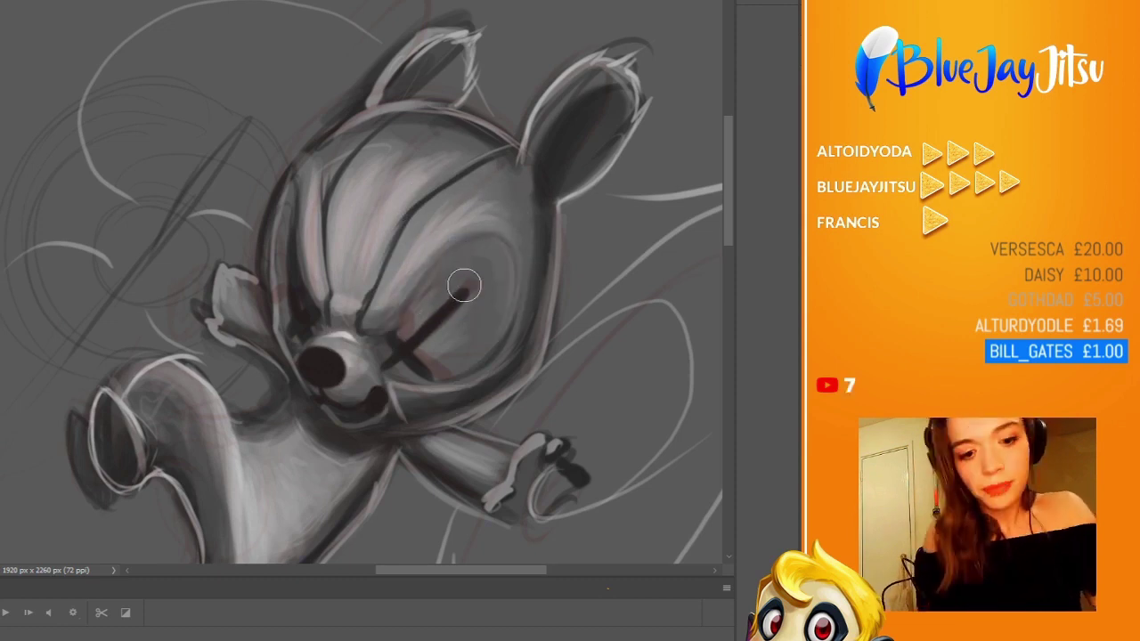
drag(464, 287, 401, 358)
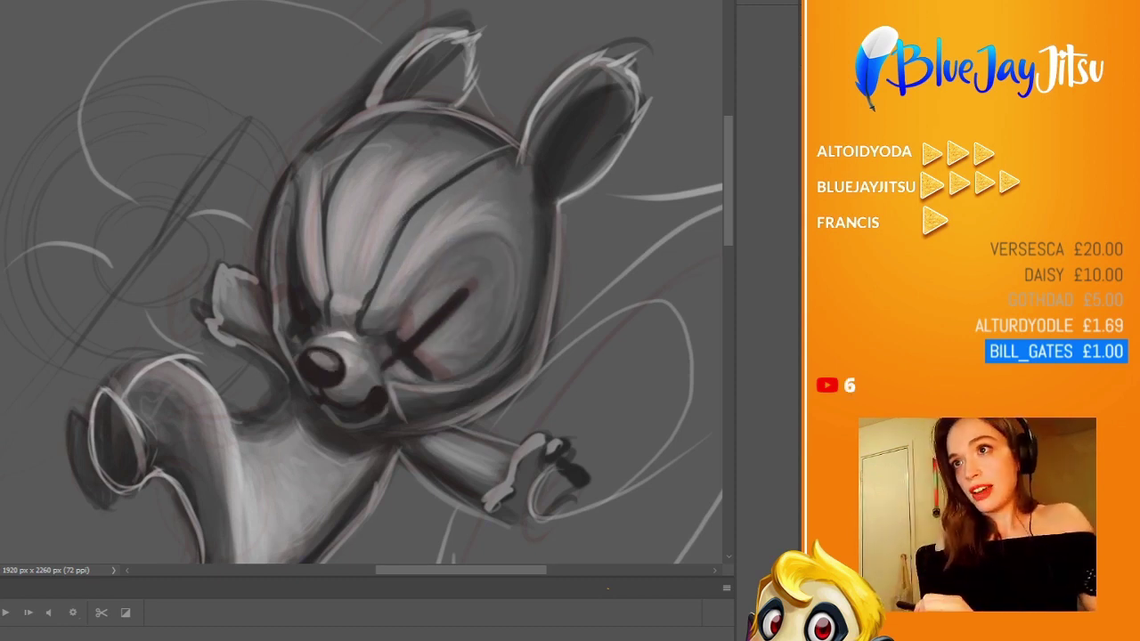
mouse_move(288, 227)
mouse_down()
mouse_move(298, 325)
mouse_move(378, 222)
mouse_up()
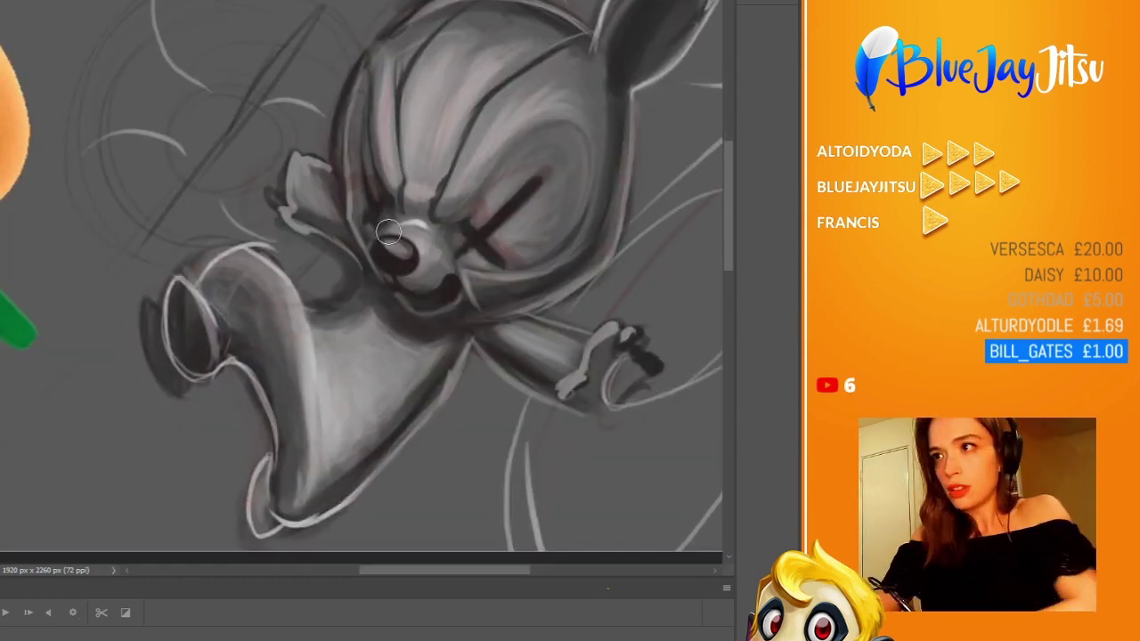
drag(472, 178, 545, 85)
- Check the costume references below the drawing and create a dark five-pointed star shape beside the chest
scroll(471, 382, down, 5)
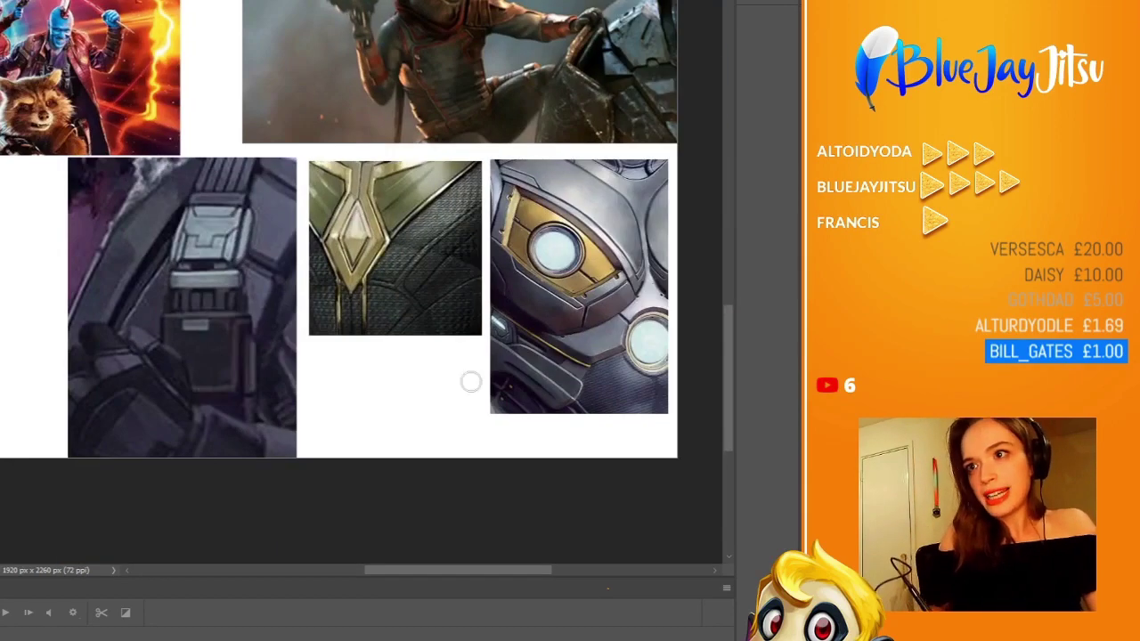
scroll(377, 218, up, 4)
scroll(202, 169, up, 1)
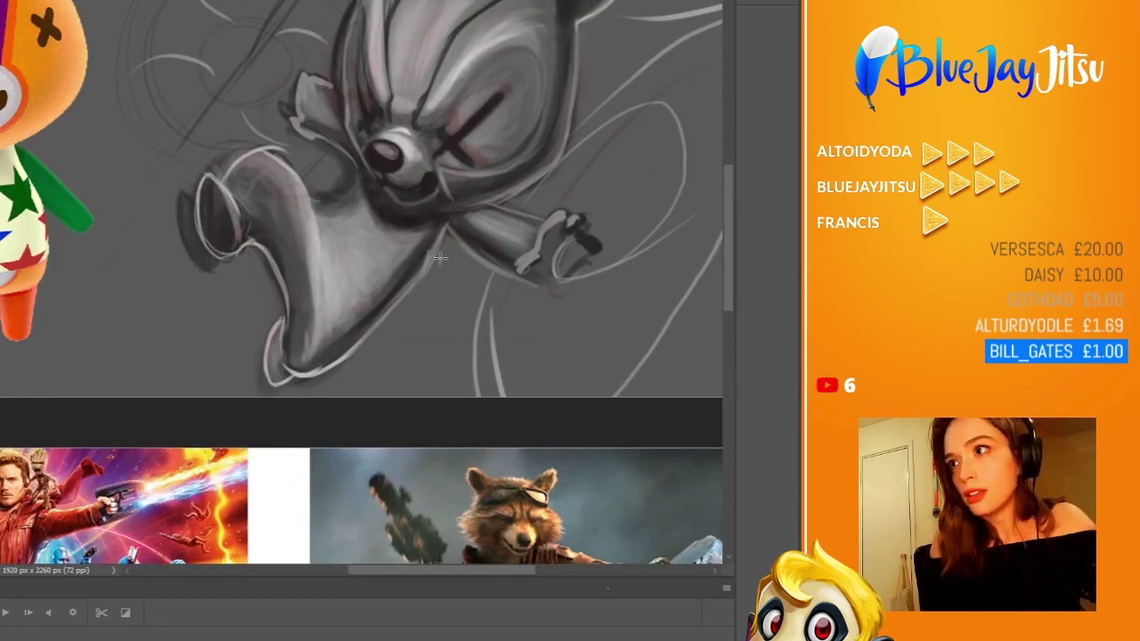
drag(530, 238, 531, 241)
scroll(459, 174, up, 3)
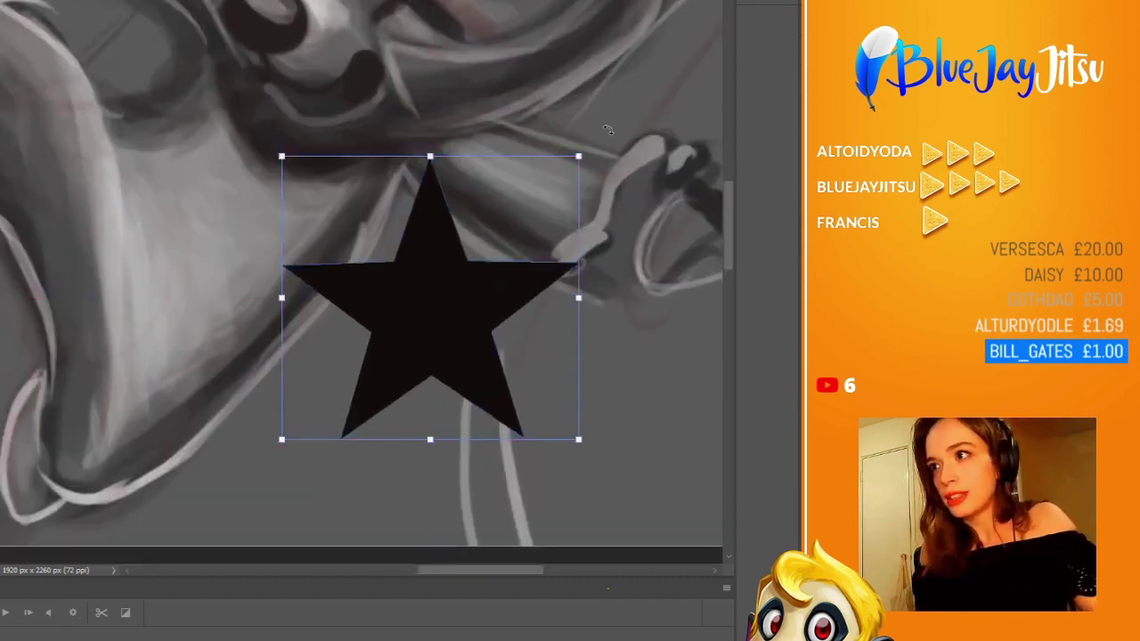
- Shrink the star and duplicate it into a staggered pattern of red, green, blue and brown stars
scroll(459, 173, down, 5)
scroll(540, 152, up, 2)
click(522, 158)
drag(522, 157, 355, 156)
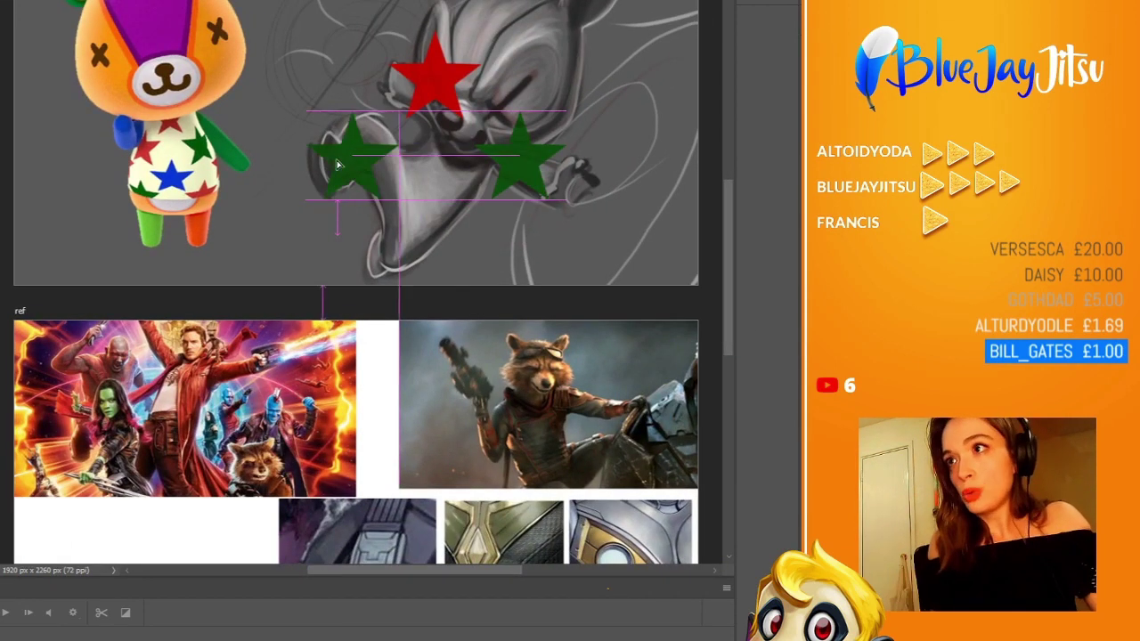
click(435, 226)
click(522, 258)
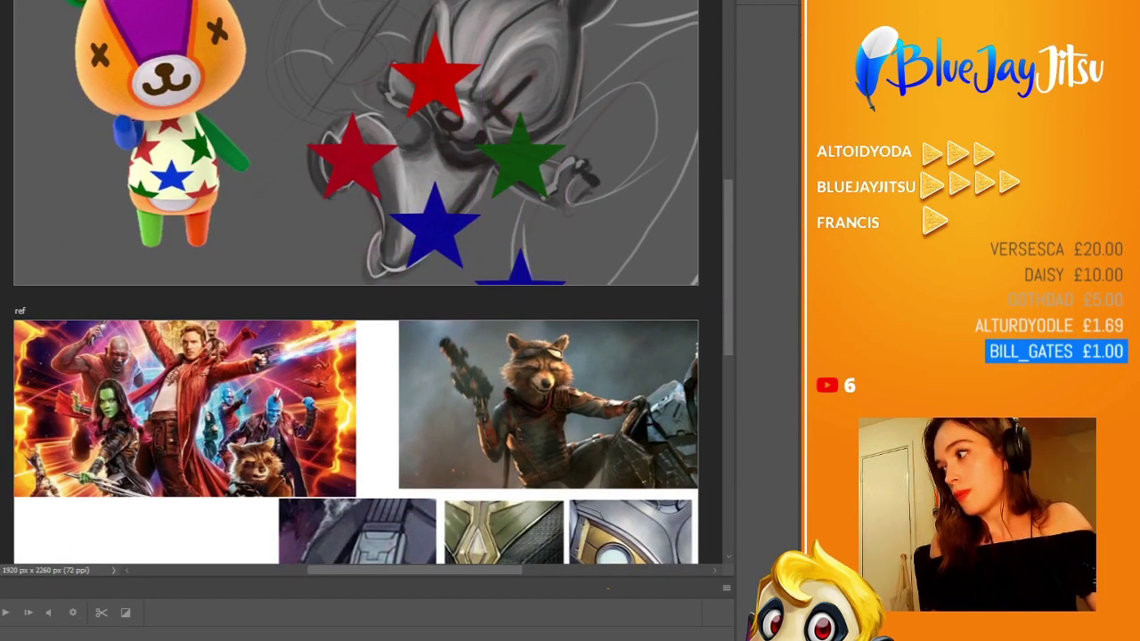
drag(522, 267, 353, 267)
- Transform the star pattern, scaling and warping it to follow the curve of the bear's torso
scroll(436, 179, up, 3)
scroll(437, 178, down, 1)
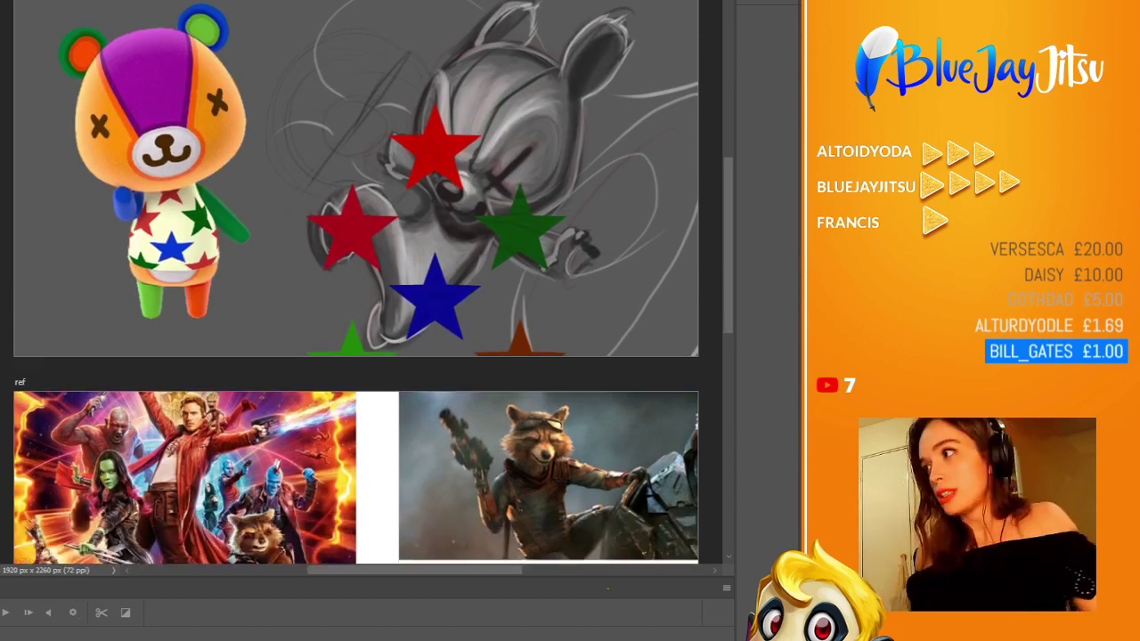
drag(436, 267, 436, 187)
key(ctrl+t)
drag(564, 22, 406, 239)
key(ctrl+plus)
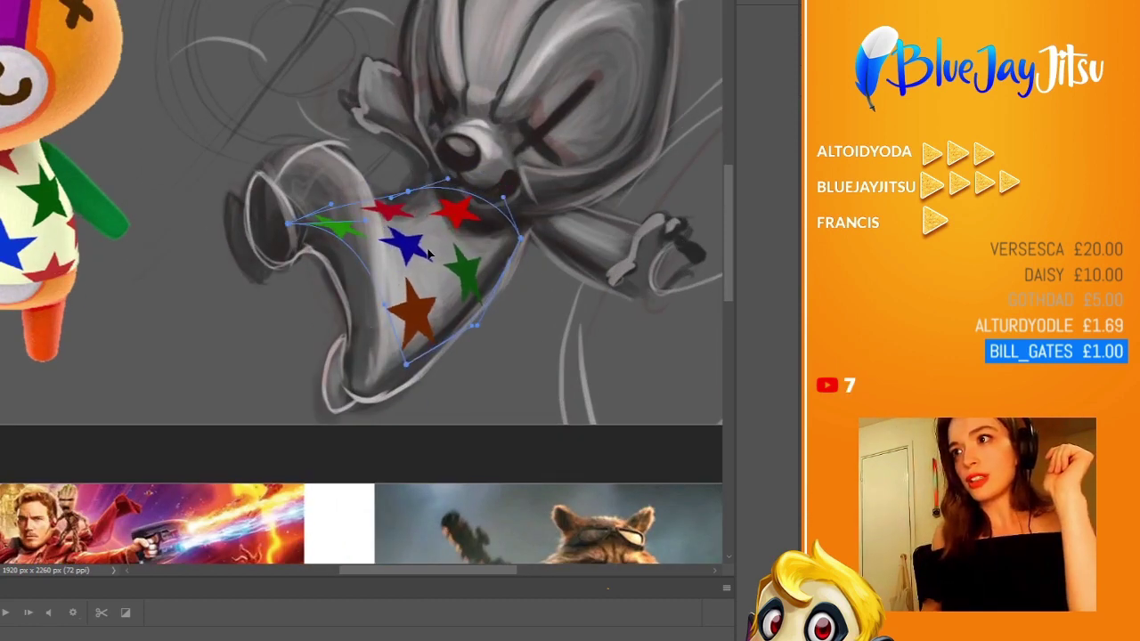
key(Return)
- Fade the warped stars into the torso shading and desaturate them to grey
key(ctrl+plus)
key(ctrl+minus)
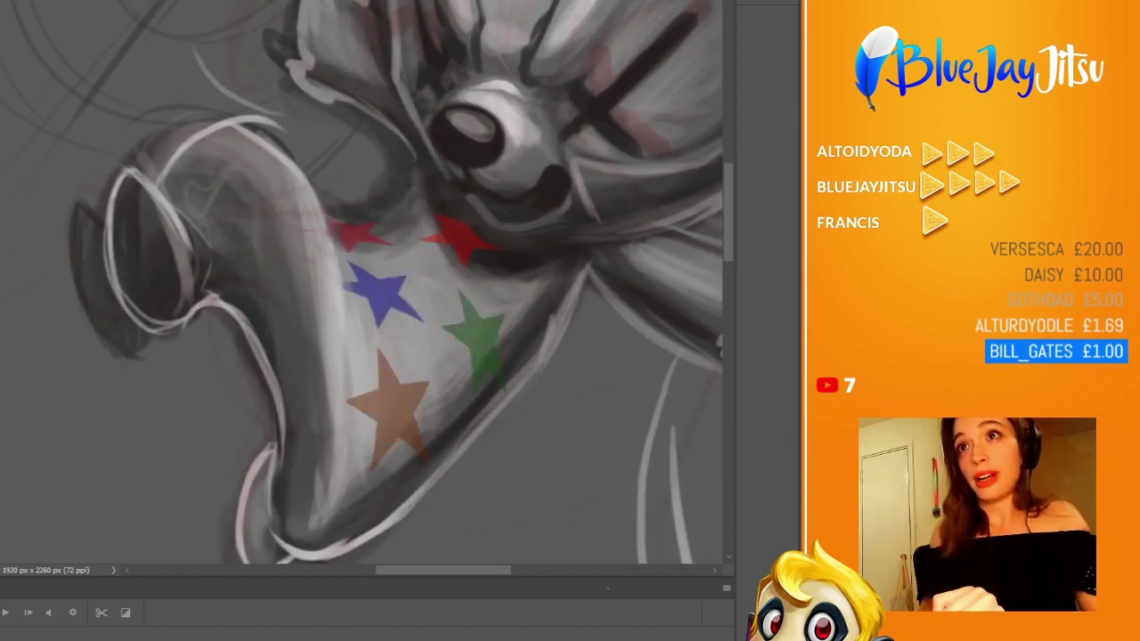
key(ctrl+shift+u)
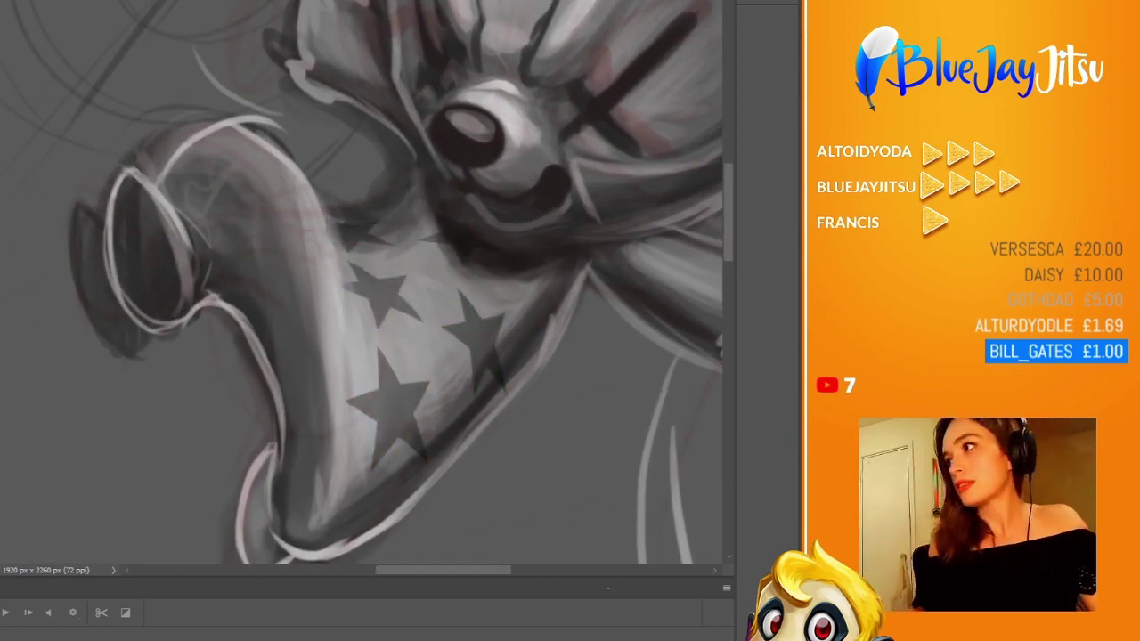
- Draw dark edges around the stars on the torso and darken the inside of the bear's smiling mouth
drag(318, 197, 352, 406)
scroll(411, 310, up, 3)
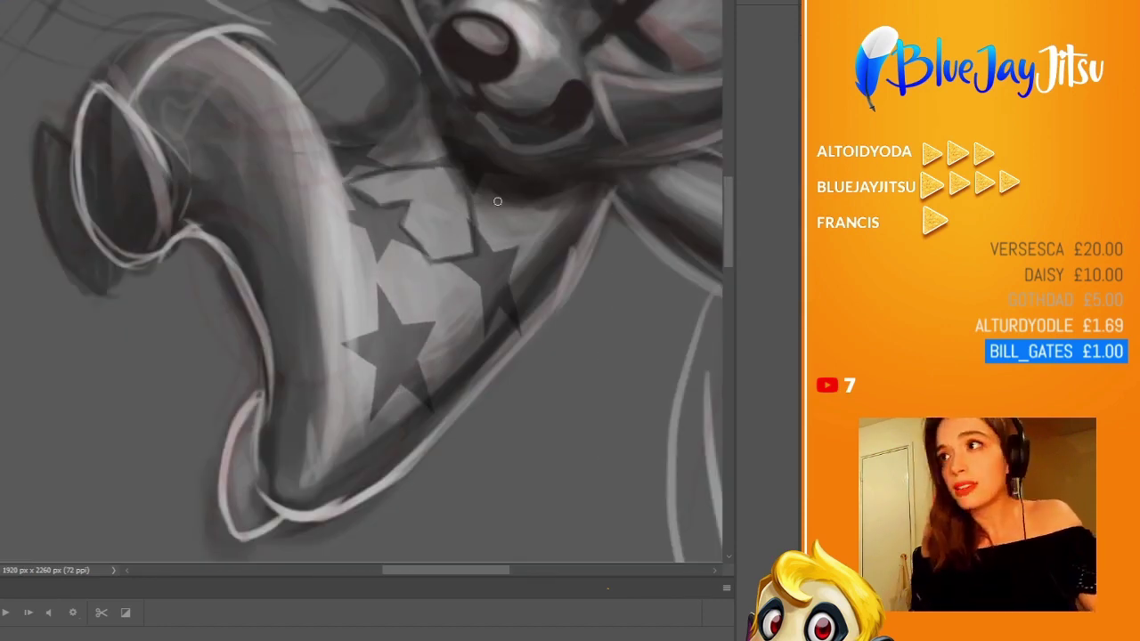
scroll(496, 196, down, 2)
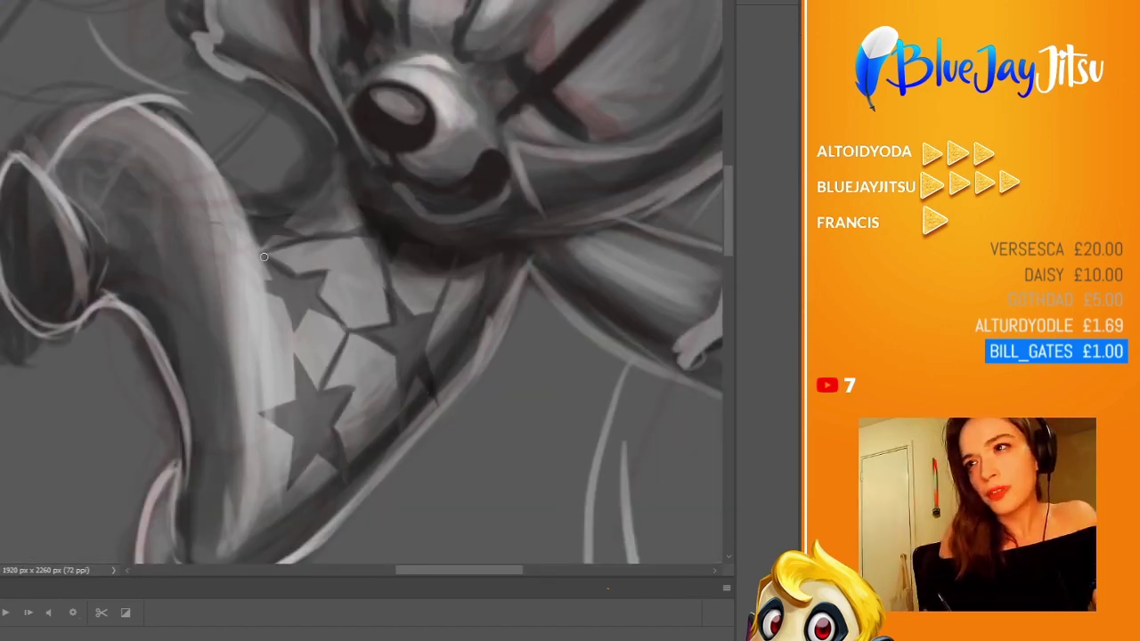
scroll(374, 156, down, 3)
scroll(387, 190, up, 1)
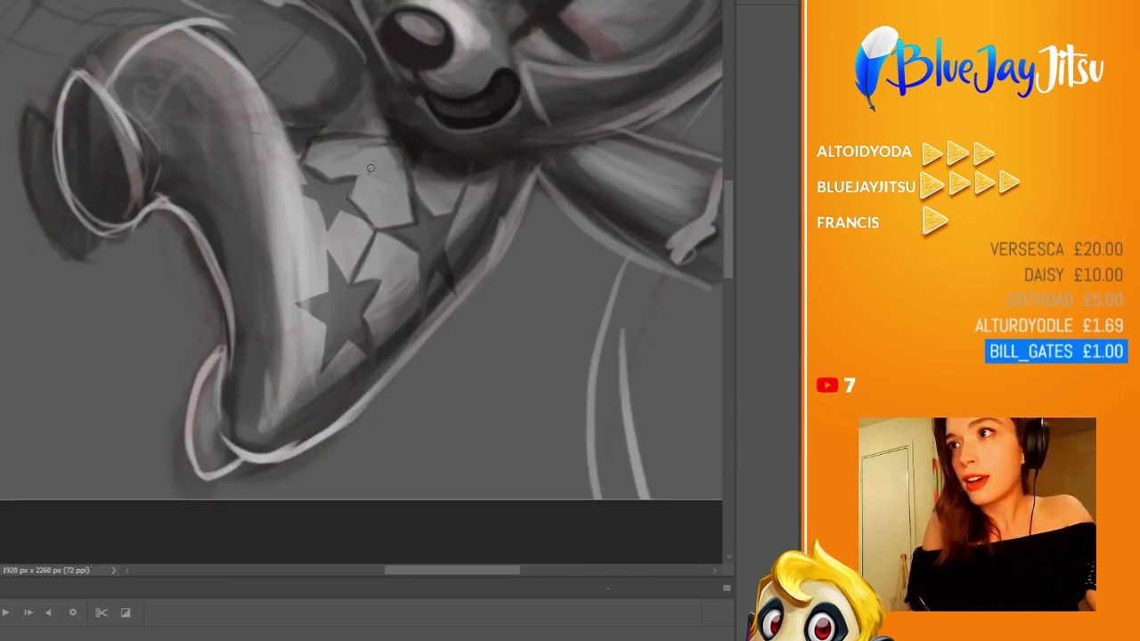
- Add light angular trim inside the upper chest panel and fill the raised foot's sole with near-black
mouse_move(376, 164)
mouse_down()
mouse_move(383, 213)
mouse_move(351, 146)
mouse_move(391, 162)
mouse_up()
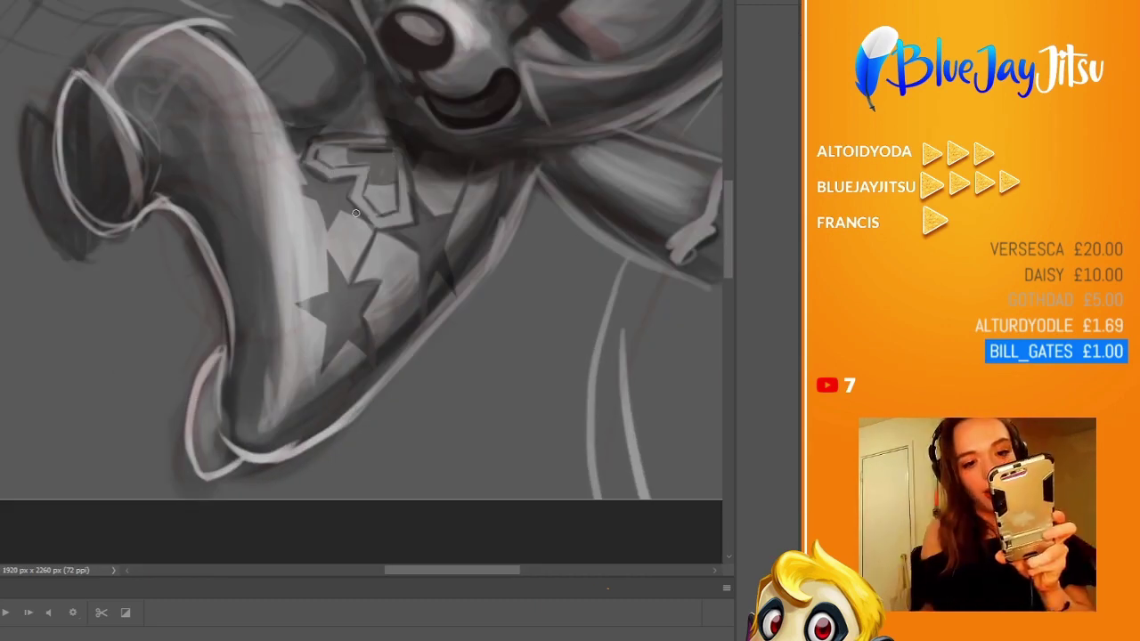
scroll(307, 136, down, 1)
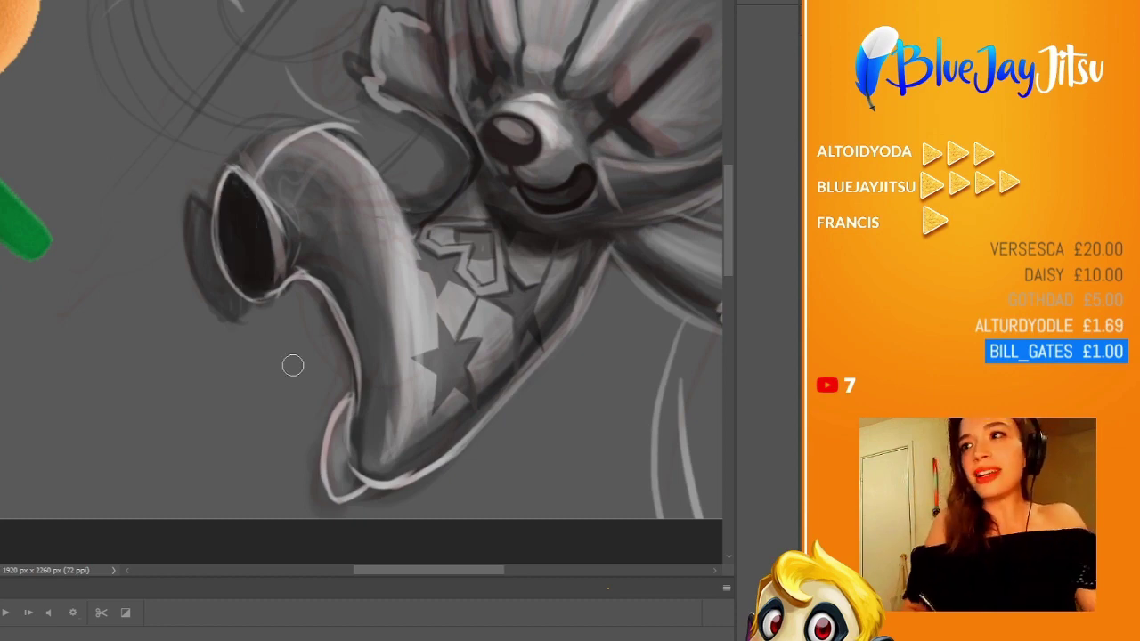
drag(447, 306, 305, 350)
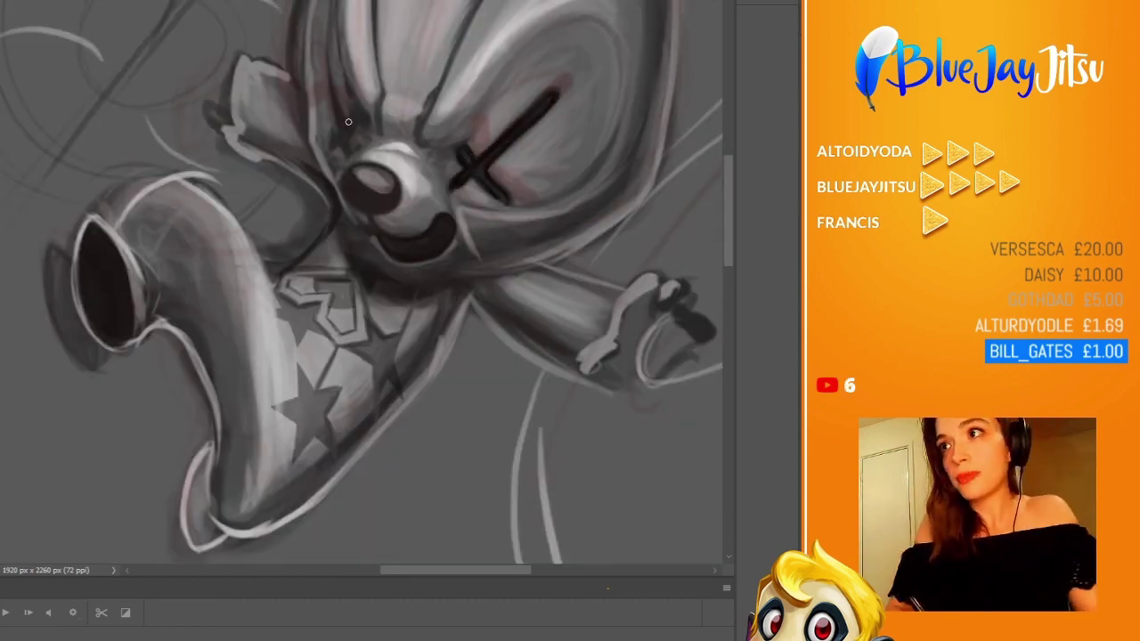
- Paint a small dark X over the far eye and darken the seam running from the crown to the muzzle
drag(349, 119, 339, 155)
drag(327, 137, 360, 130)
scroll(392, 236, down, 1)
scroll(392, 236, up, 1)
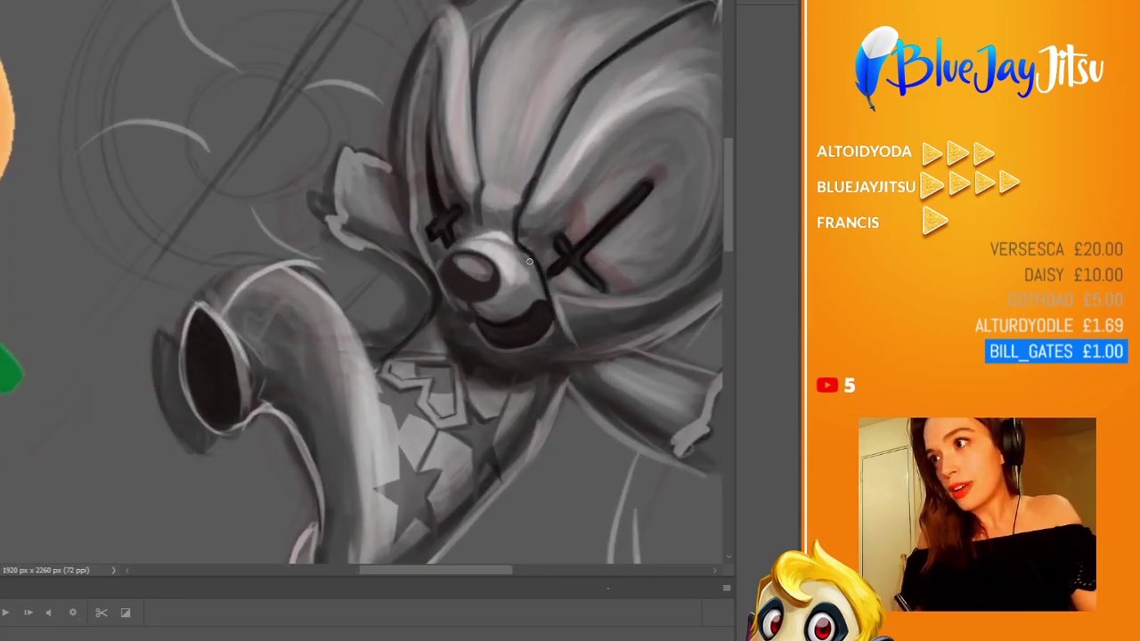
- Reshape the smile into a wider open mouth with a lower lip beneath the muzzle
drag(552, 318, 514, 279)
scroll(455, 276, up, 1)
scroll(484, 227, down, 1)
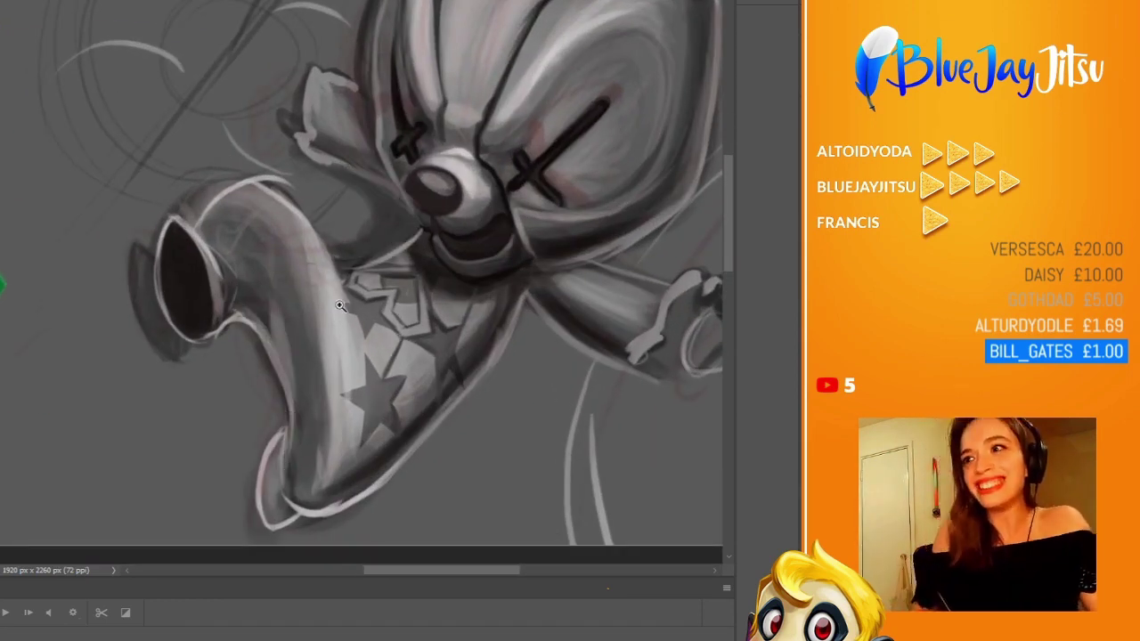
scroll(401, 239, up, 3)
scroll(457, 225, down, 2)
scroll(593, 207, down, 1)
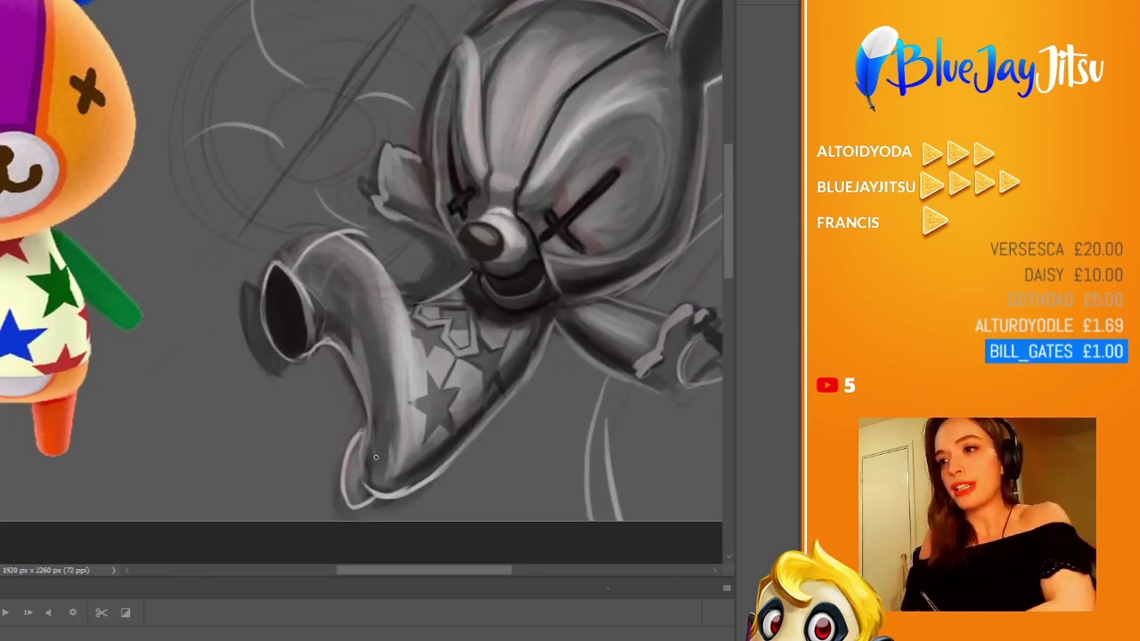
- Paint the raised foot and the rear foot as near-black boots, undoing the last stray stroke
scroll(374, 457, up, 1)
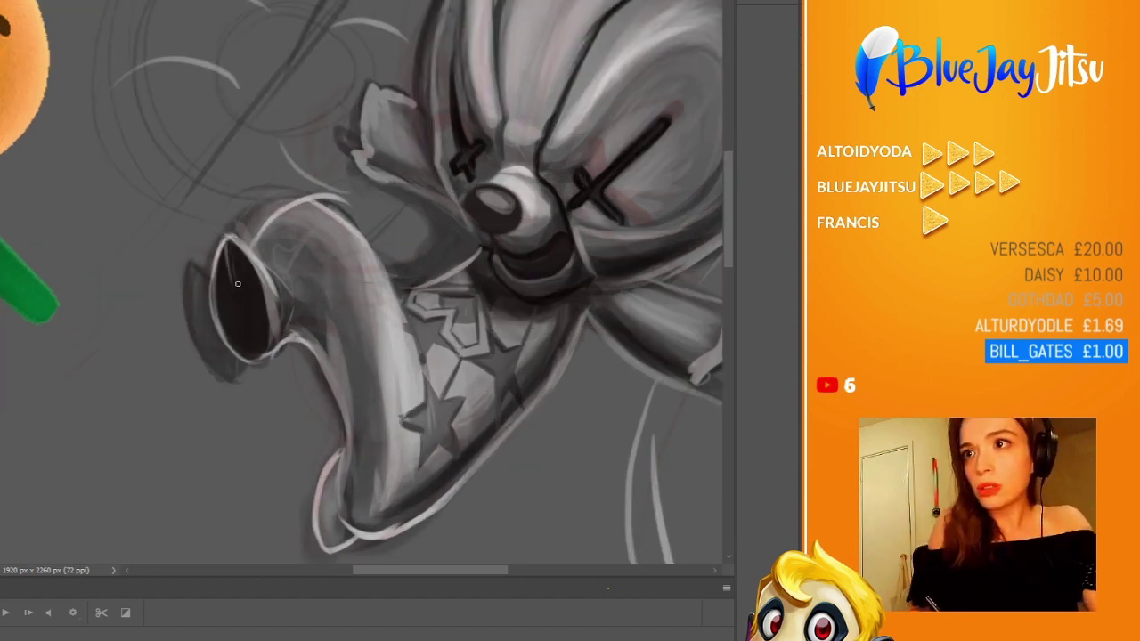
mouse_move(274, 317)
mouse_down()
mouse_move(260, 249)
mouse_move(305, 297)
mouse_move(320, 271)
mouse_move(294, 267)
mouse_move(294, 223)
mouse_move(270, 299)
mouse_move(332, 385)
mouse_move(357, 343)
mouse_move(336, 394)
mouse_up()
key(ctrl+z)
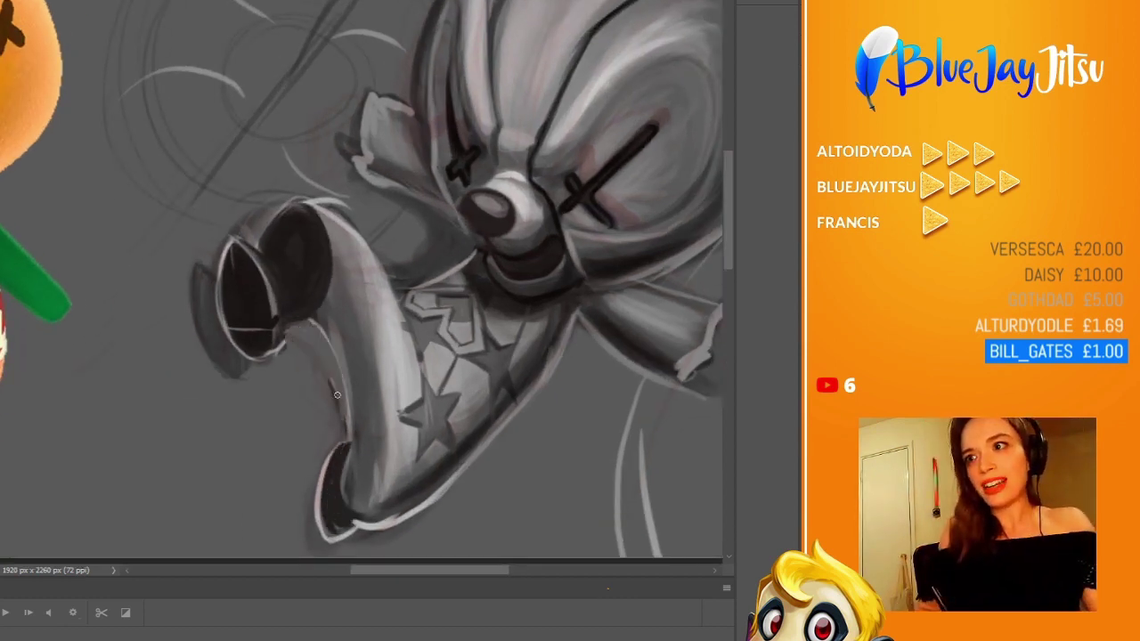
scroll(338, 370, right, 3)
scroll(338, 369, down, 1)
scroll(350, 402, up, 2)
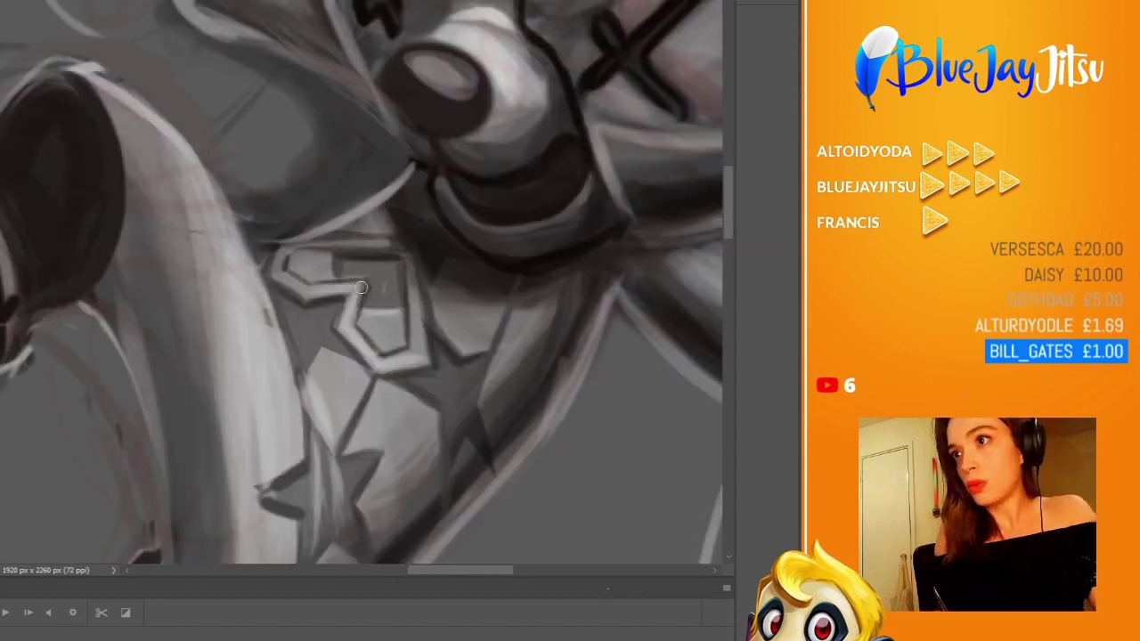
- Brighten the highlight on the nose and fill the open mouth with black using a larger brush
scroll(458, 109, down, 5)
scroll(457, 110, up, 5)
scroll(457, 110, up, 5)
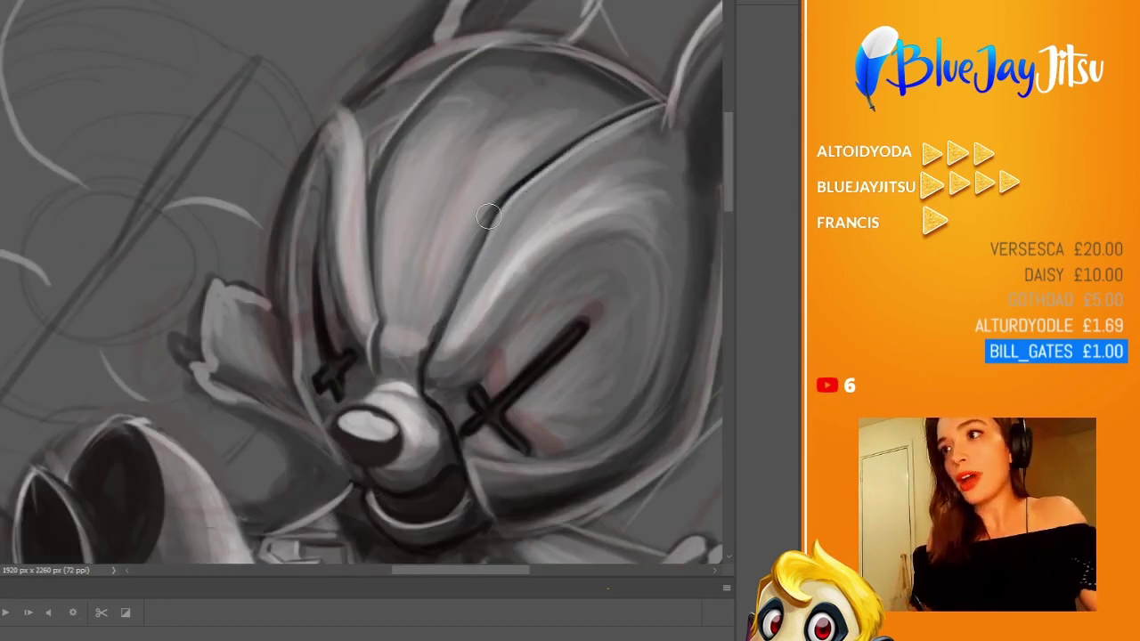
key(bracketright)
key(bracketright)
key(bracketright)
mouse_move(439, 461)
mouse_down()
mouse_move(481, 245)
mouse_move(459, 312)
mouse_move(405, 330)
mouse_up()
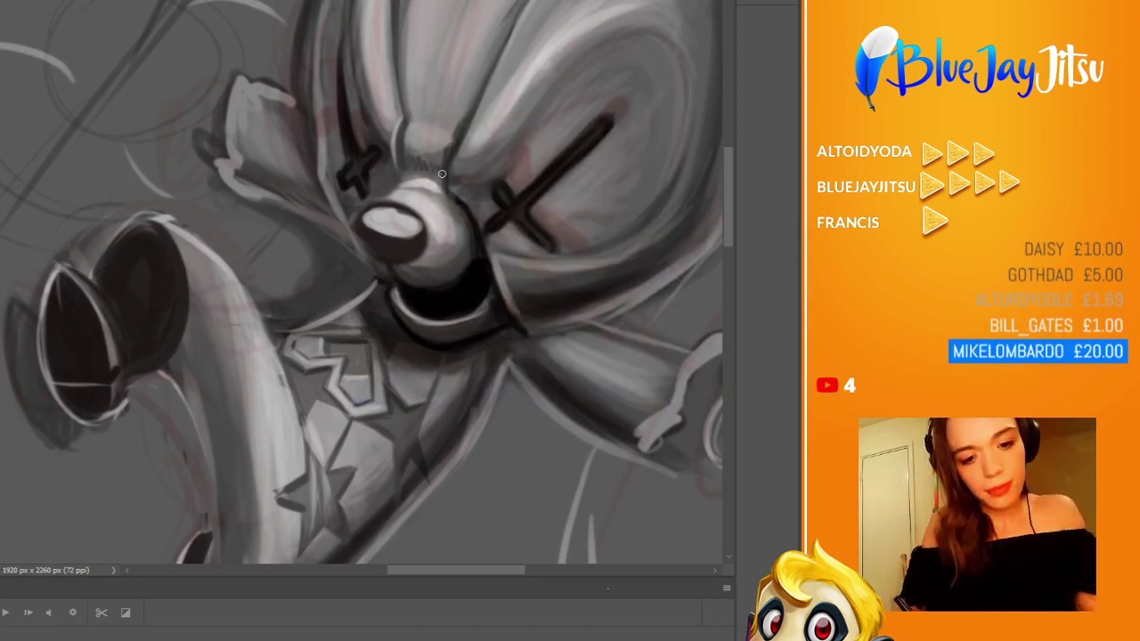
- Paint short dark fur strokes on the bridge above the nose and strengthen the shadow under the nose
key(bracketright)
key(bracketright)
key(bracketright)
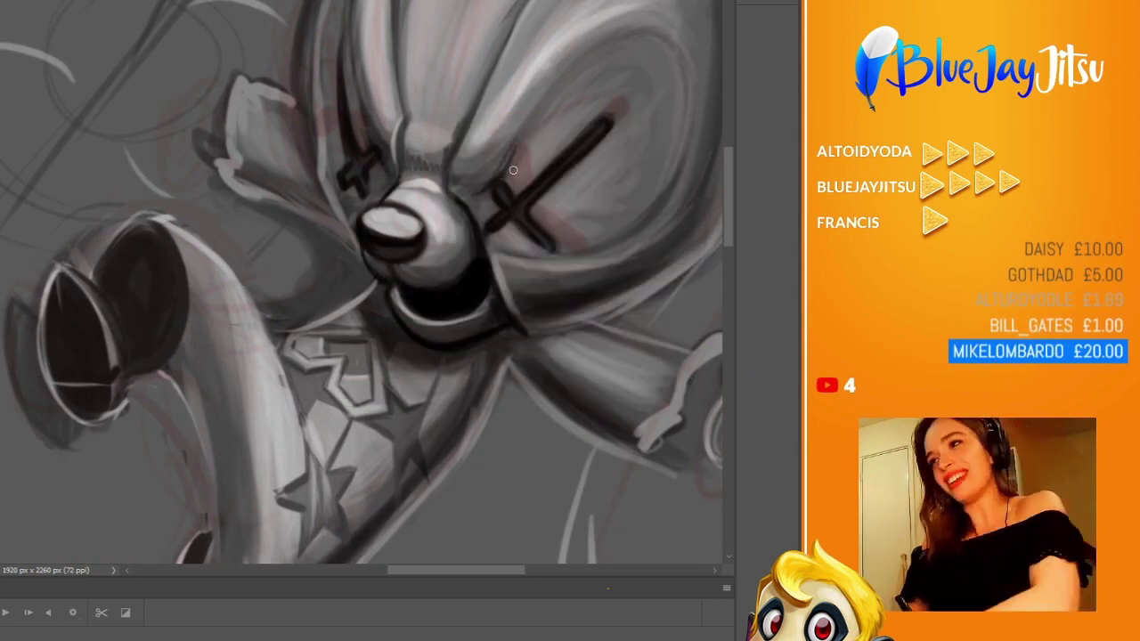
scroll(521, 153, down, 3)
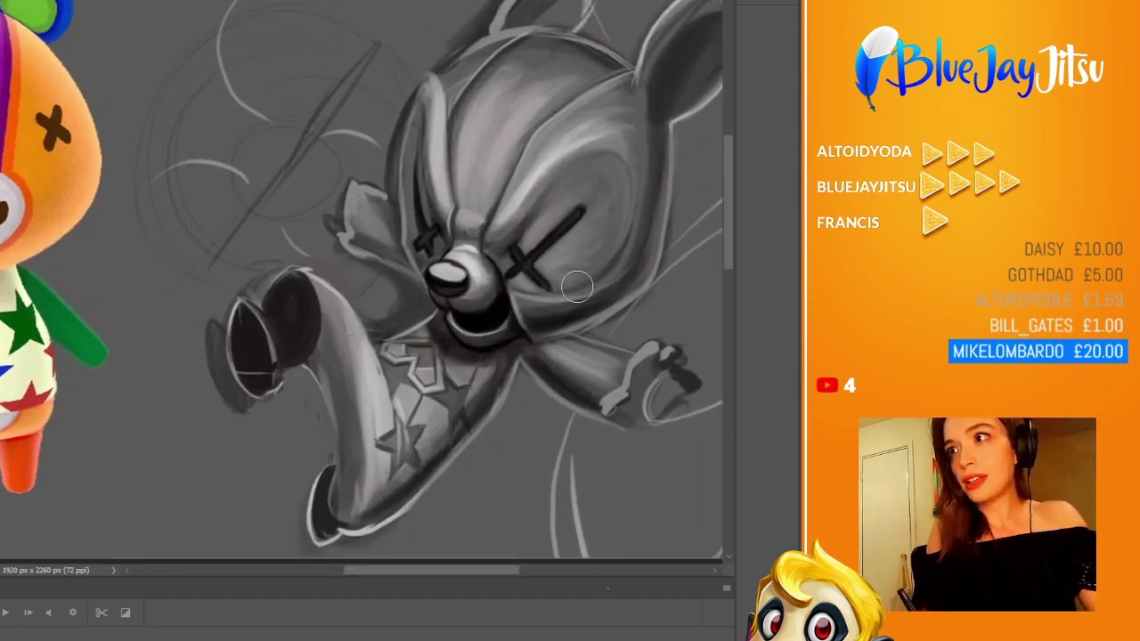
- Repaint the outstretched hand as a dark glove with light finger edges, and sketch loose curved guides around it
drag(576, 286, 503, 170)
mouse_move(588, 268)
mouse_down()
mouse_move(570, 259)
mouse_move(600, 257)
mouse_move(663, 179)
mouse_up()
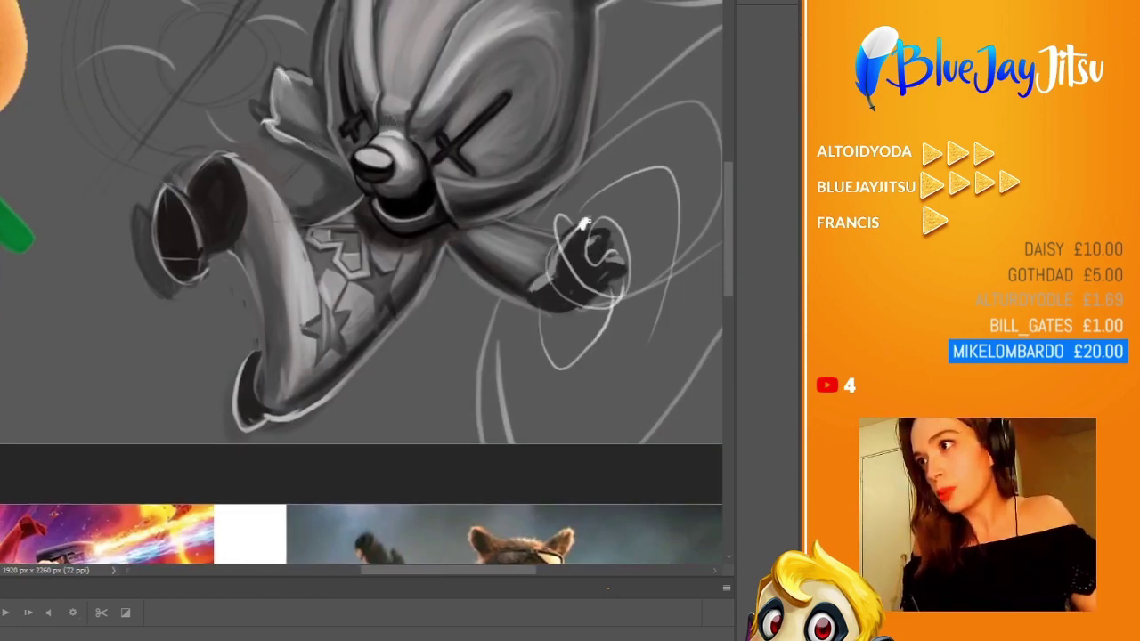
scroll(584, 223, up, 2)
mouse_move(584, 227)
mouse_down()
mouse_move(623, 281)
mouse_move(499, 343)
mouse_up()
drag(446, 218, 526, 234)
drag(374, 254, 463, 329)
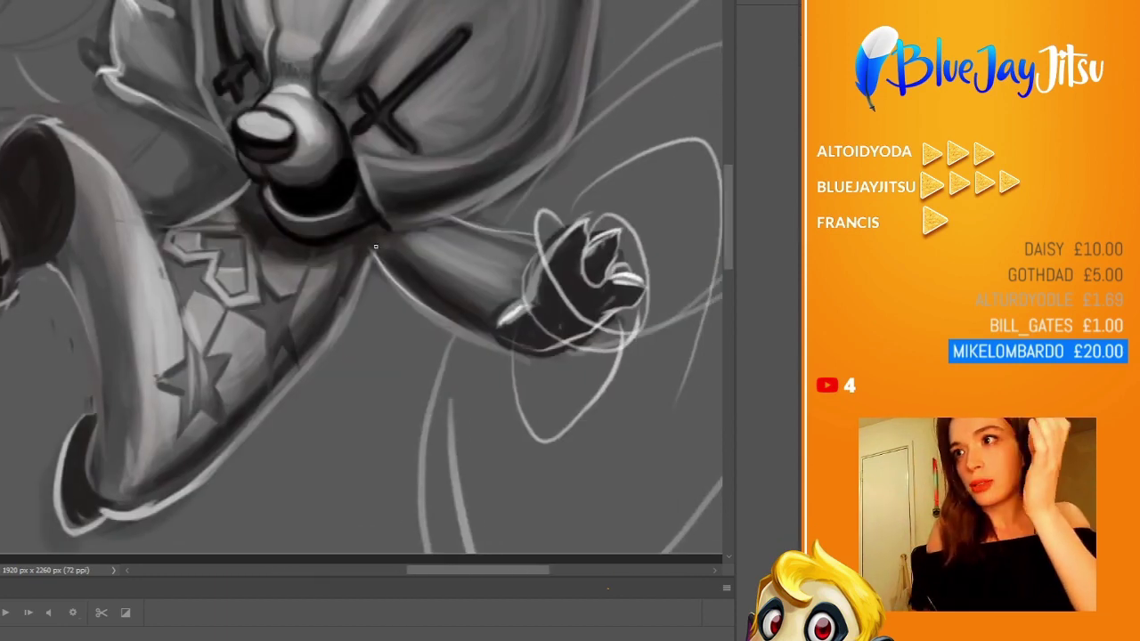
- Draw thin curved bands around the outstretched arm's sleeve and brush light fur strokes onto the ears
drag(417, 236, 392, 266)
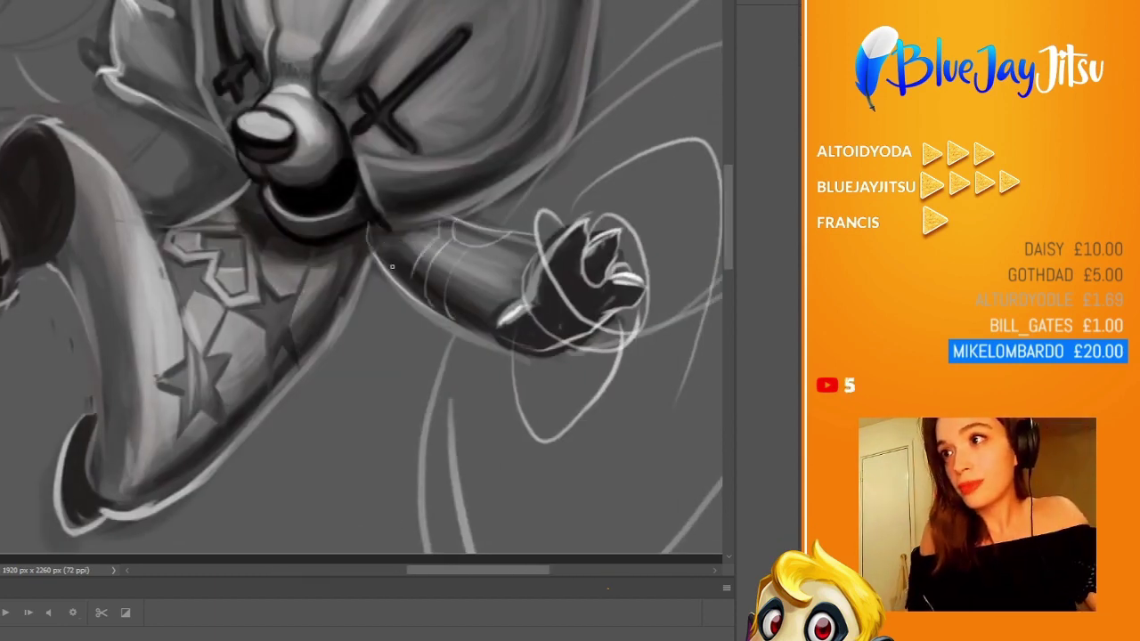
scroll(347, 166, down, 2)
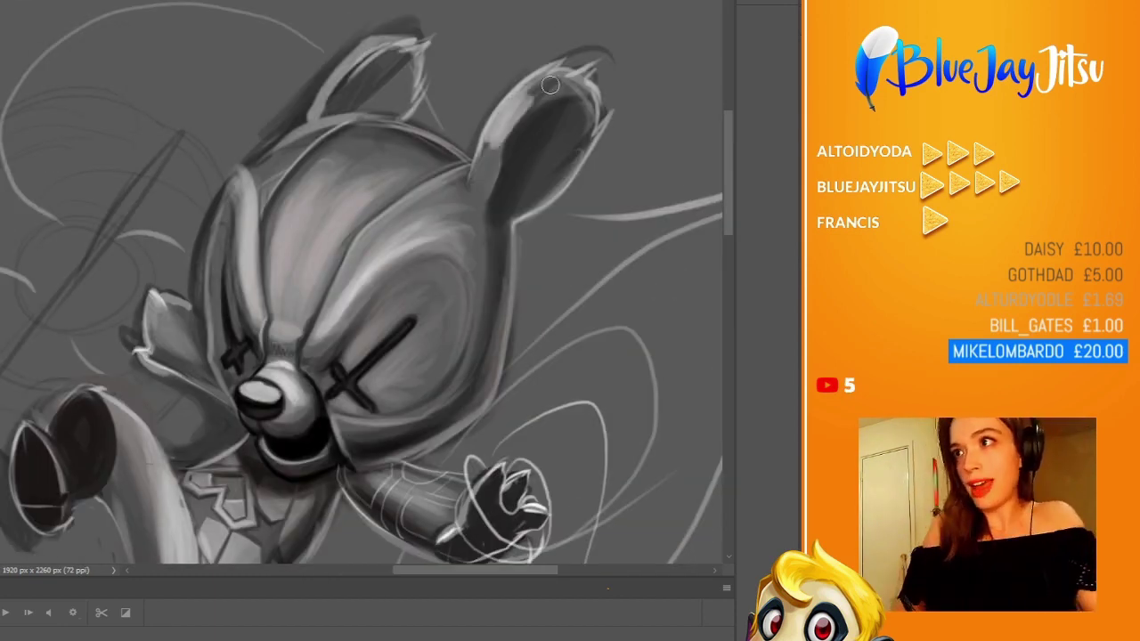
scroll(498, 170, down, 1)
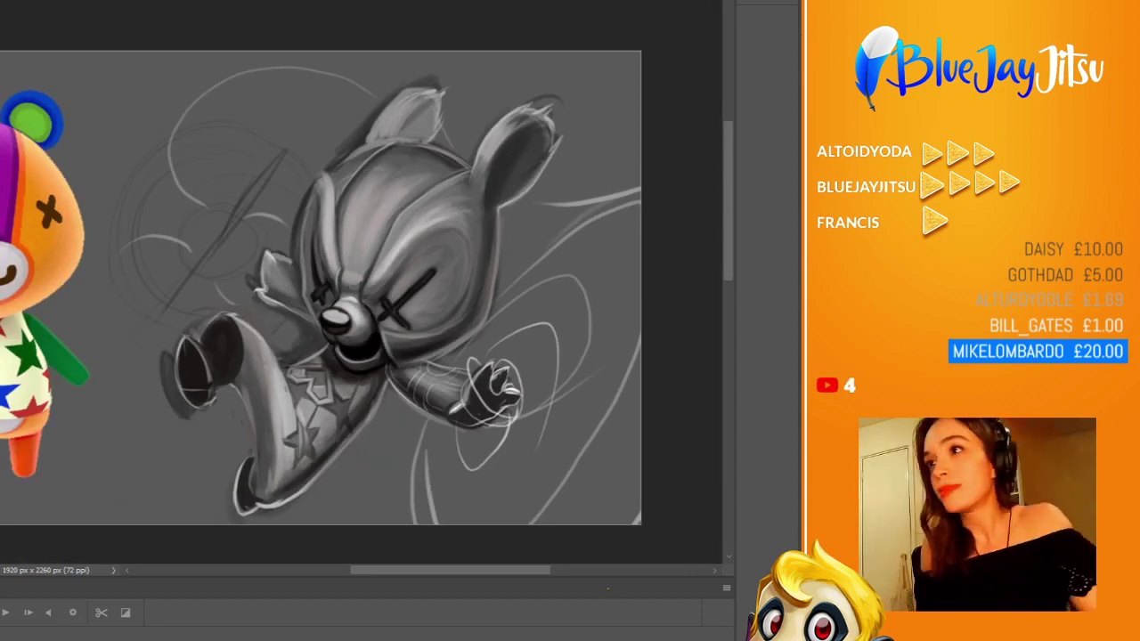
- Sharpen the torso star nearest the outstretched arm with a dark crease and fill it with white
scroll(385, 339, up, 2)
key(ctrl+Tab)
key(ctrl+Tab)
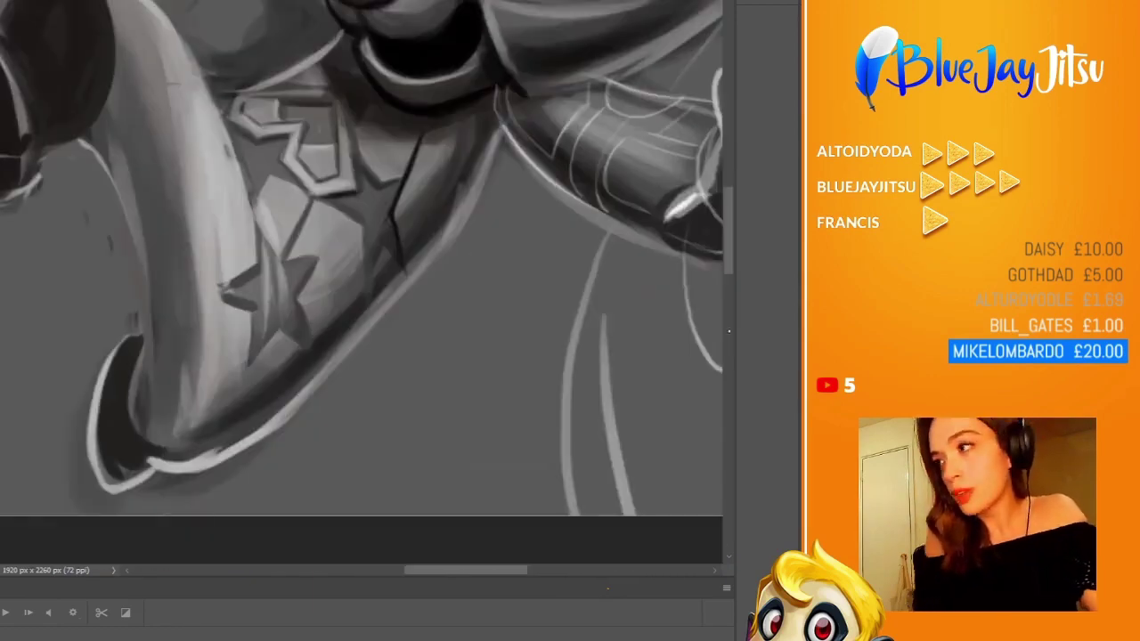
mouse_move(376, 212)
mouse_down()
mouse_move(371, 194)
mouse_move(391, 249)
mouse_move(407, 247)
mouse_up()
scroll(407, 247, down, 1)
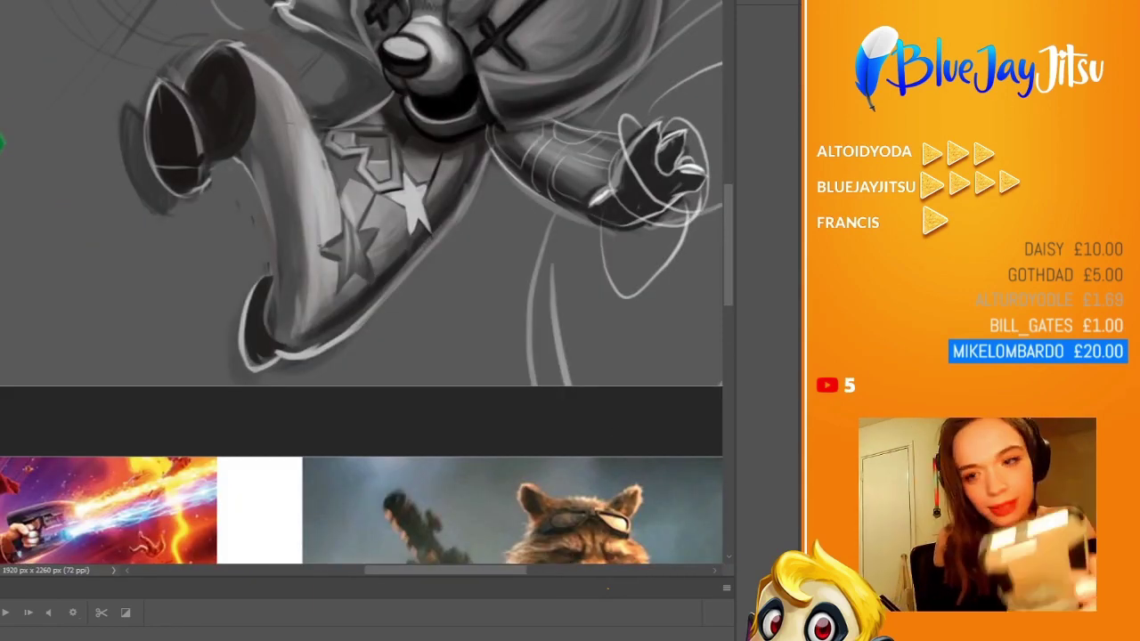
- Fill the two stars beside the raised leg with white and give the lower one a dark angular outline
scroll(356, 223, up, 1)
mouse_move(334, 178)
mouse_down()
mouse_move(338, 209)
mouse_move(303, 236)
mouse_up()
scroll(356, 267, down, 1)
drag(276, 312, 329, 419)
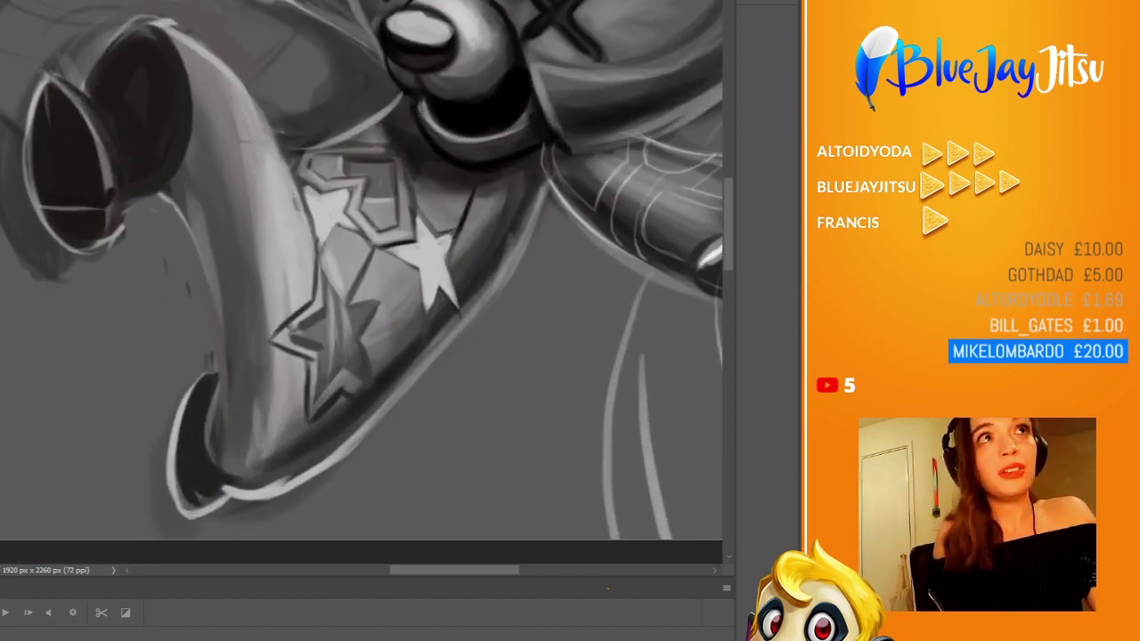
mouse_move(315, 238)
mouse_down()
mouse_move(365, 348)
mouse_move(307, 383)
mouse_move(347, 285)
mouse_move(326, 323)
mouse_move(339, 334)
mouse_up()
scroll(357, 293, down, 1)
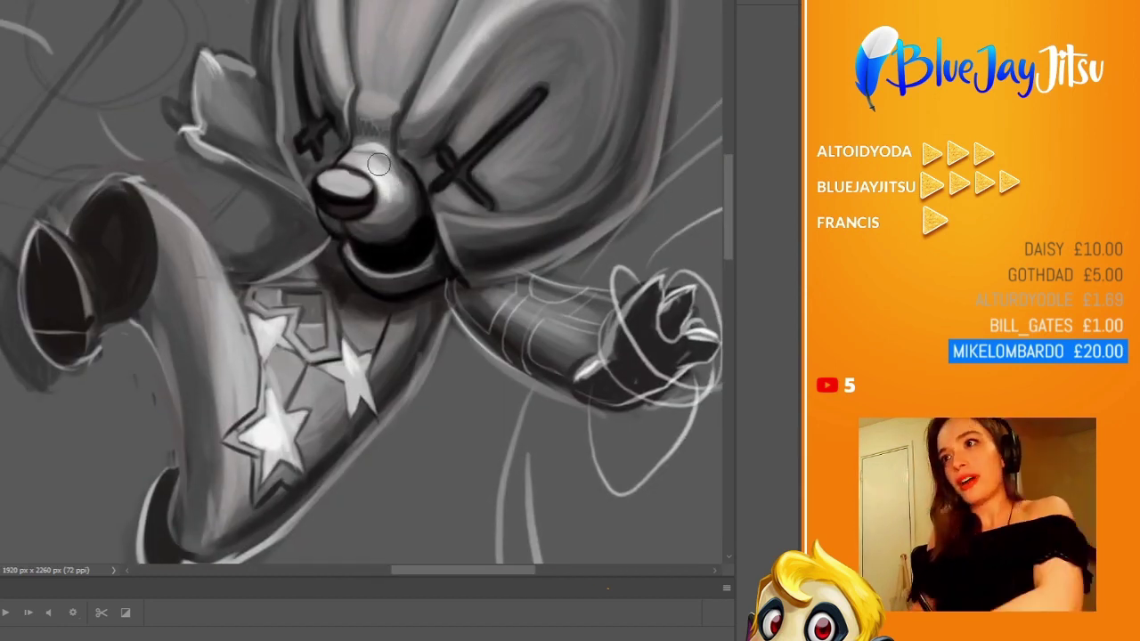
- Cover the lower star with light grey shading and paint a dark knotted strap across the waist
scroll(430, 304, up, 1)
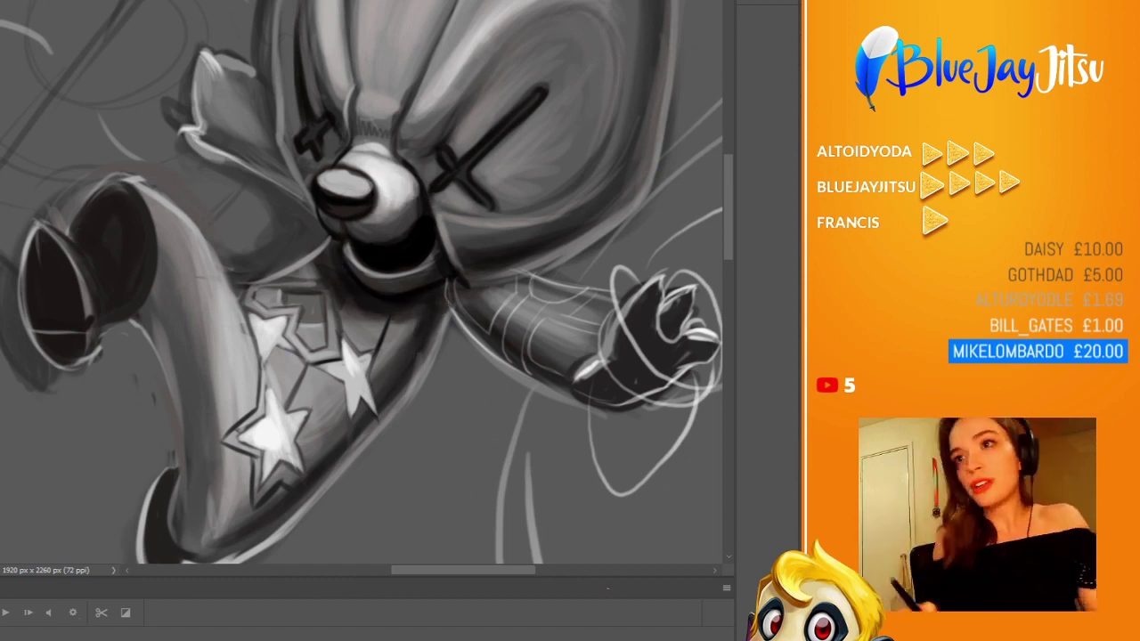
scroll(236, 409, down, 1)
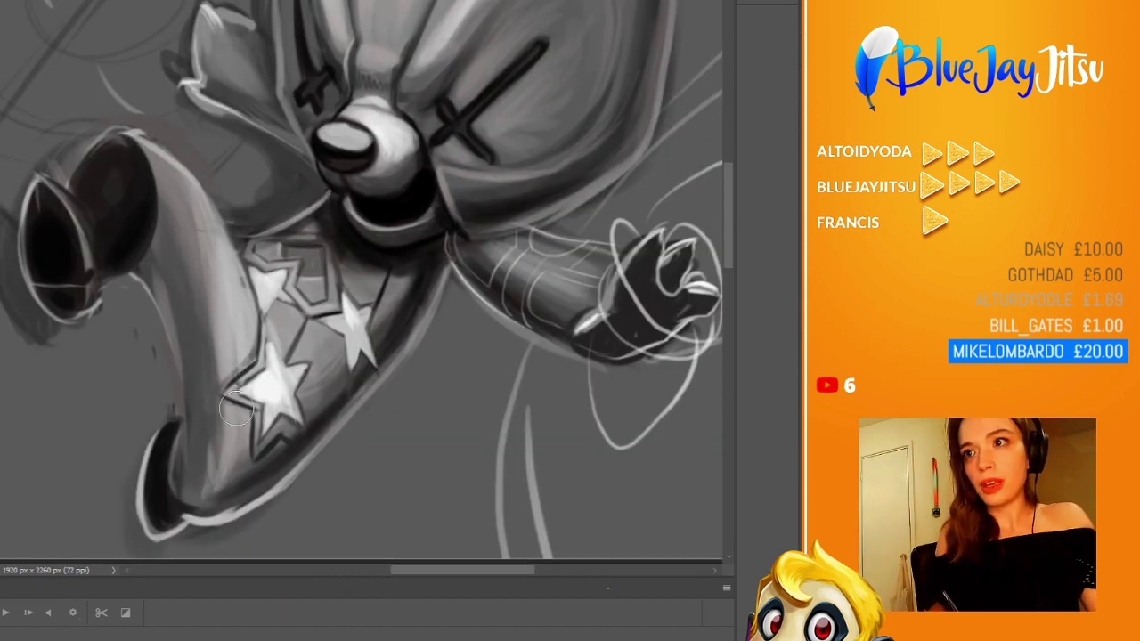
mouse_move(258, 347)
mouse_down()
mouse_move(289, 445)
mouse_move(378, 377)
mouse_up()
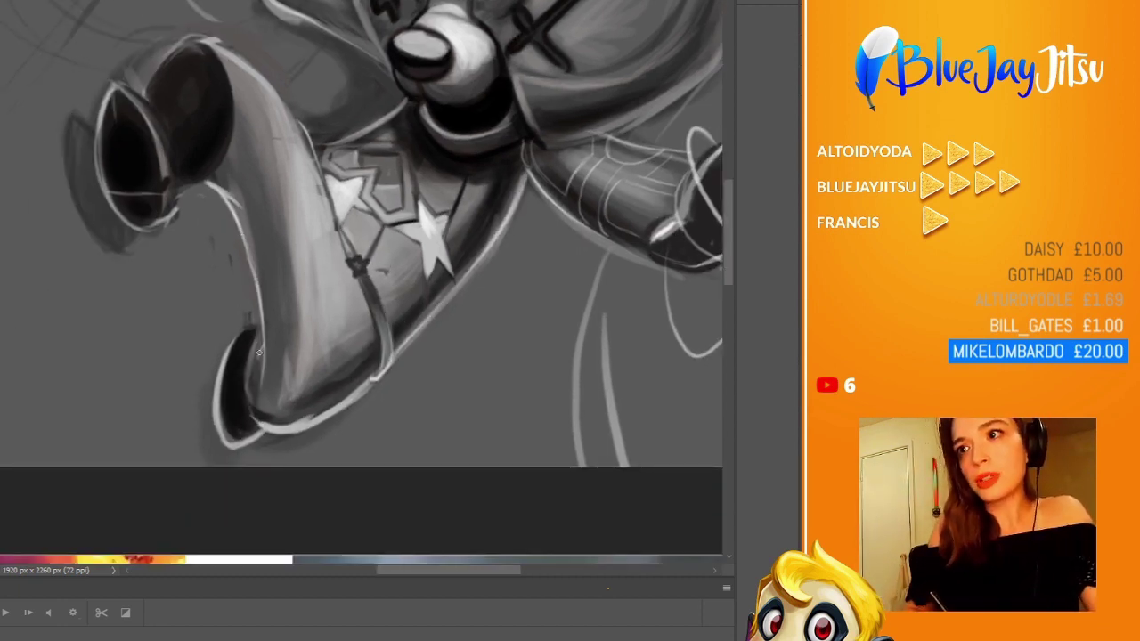
- Lighten the cheek around the near X eye and paint a bright rim and dark crease lines on the raised leg
drag(209, 183, 88, 348)
alt+click(479, 211)
scroll(479, 211, down, 2)
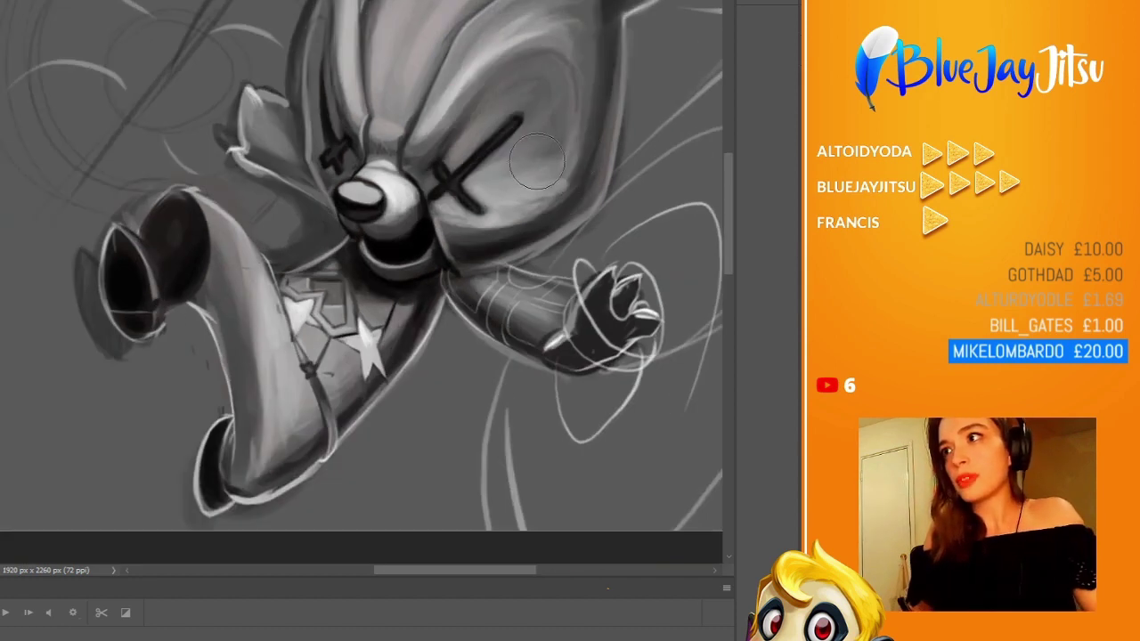
drag(293, 129, 352, 169)
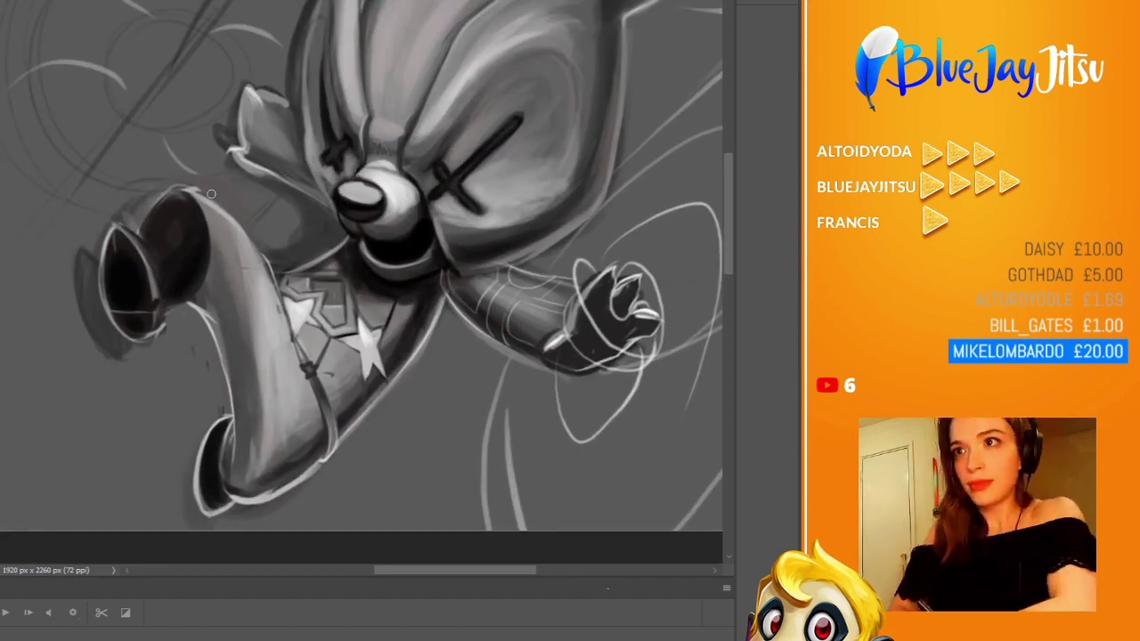
drag(211, 193, 281, 323)
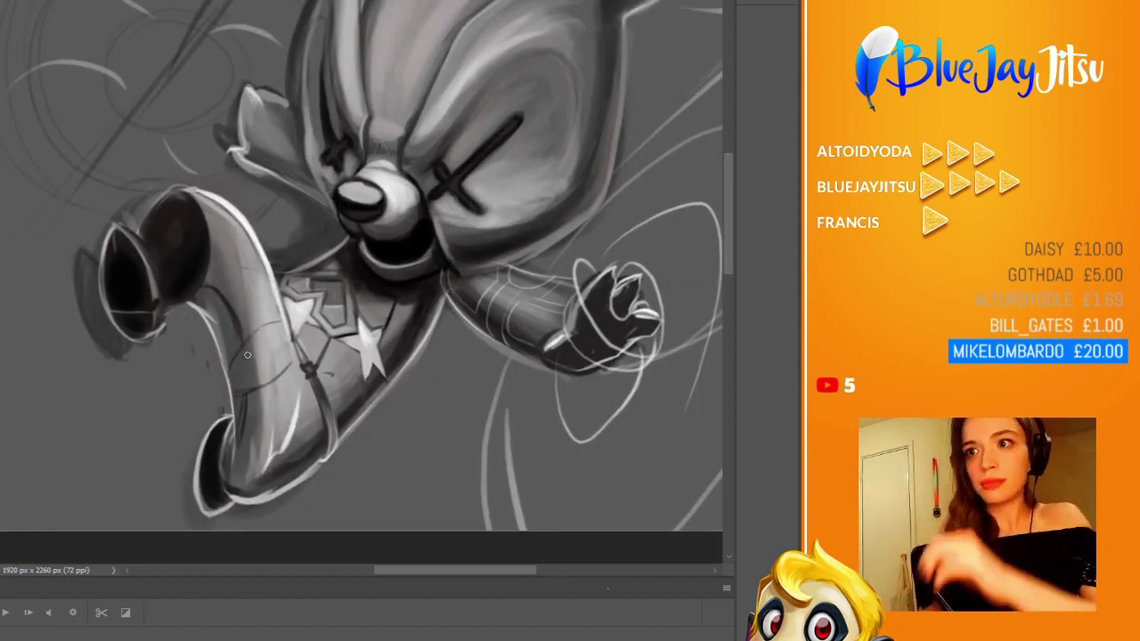
- Sample a light tone from the costume and paint highlights across the upper chest around the stars
scroll(307, 428, up, 2)
alt+click(298, 309)
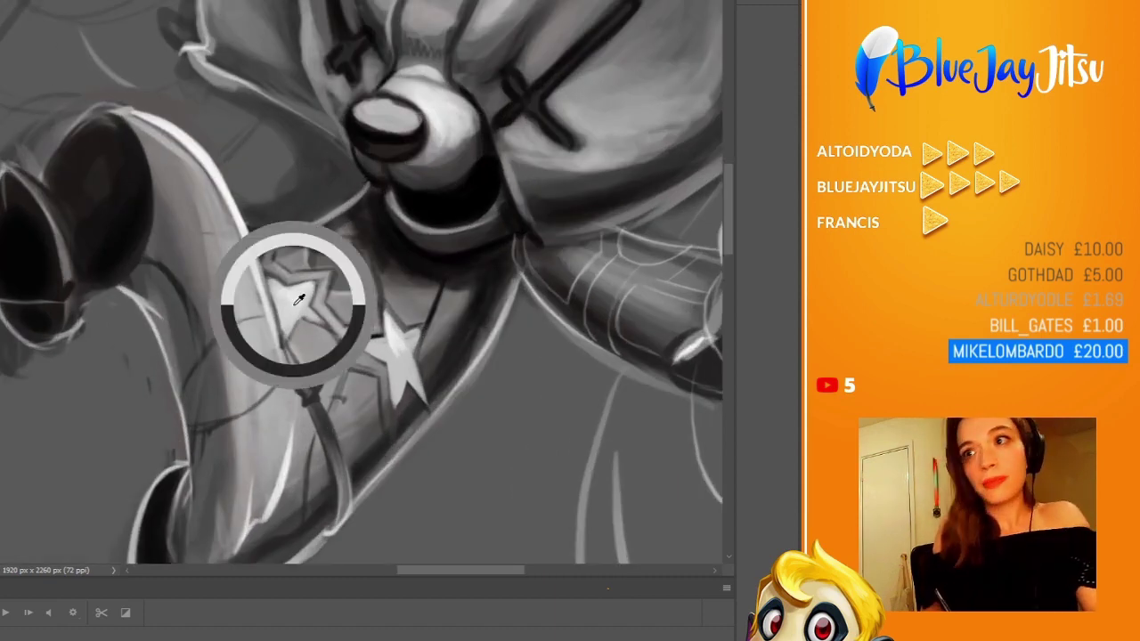
drag(370, 329, 374, 294)
scroll(379, 323, up, 1)
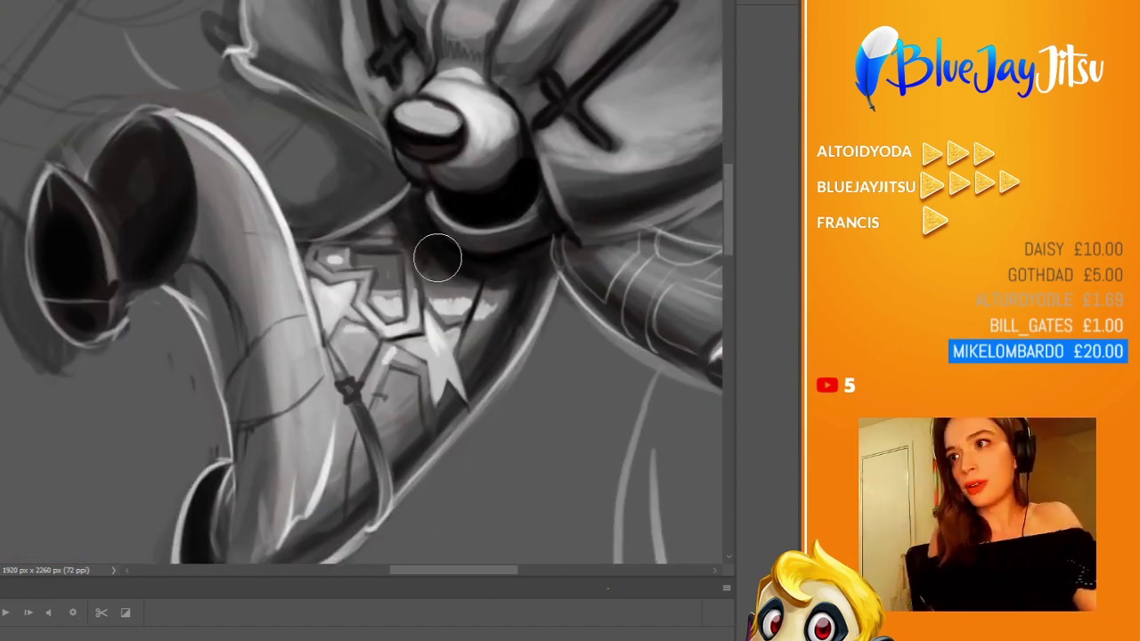
scroll(410, 251, down, 2)
scroll(409, 247, up, 3)
scroll(409, 248, down, 3)
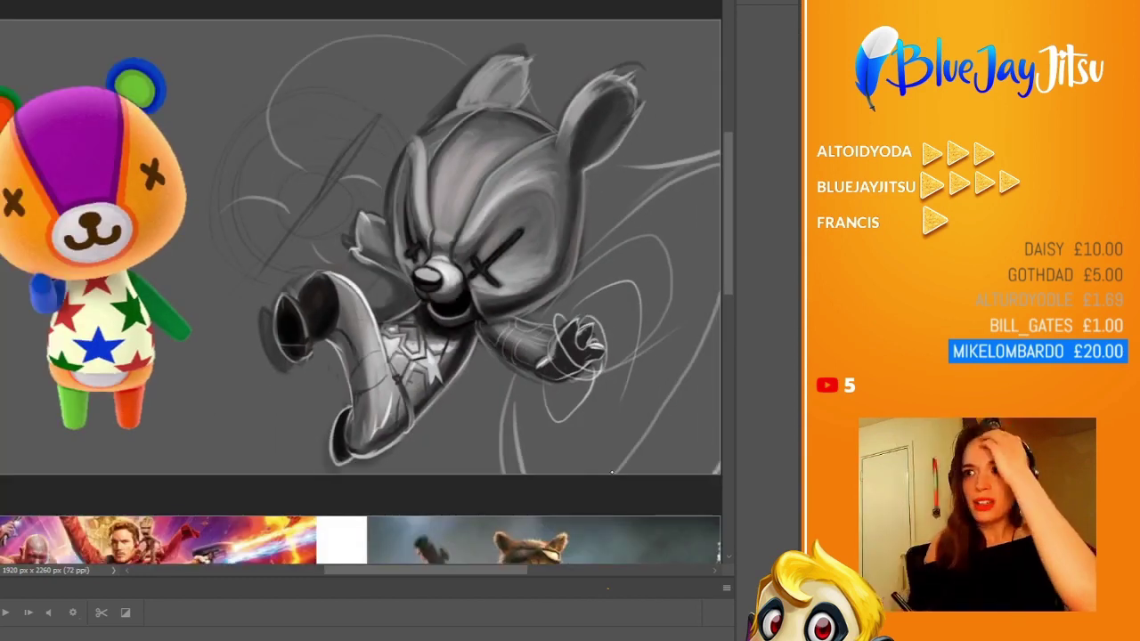
scroll(410, 267, up, 1)
scroll(410, 267, down, 1)
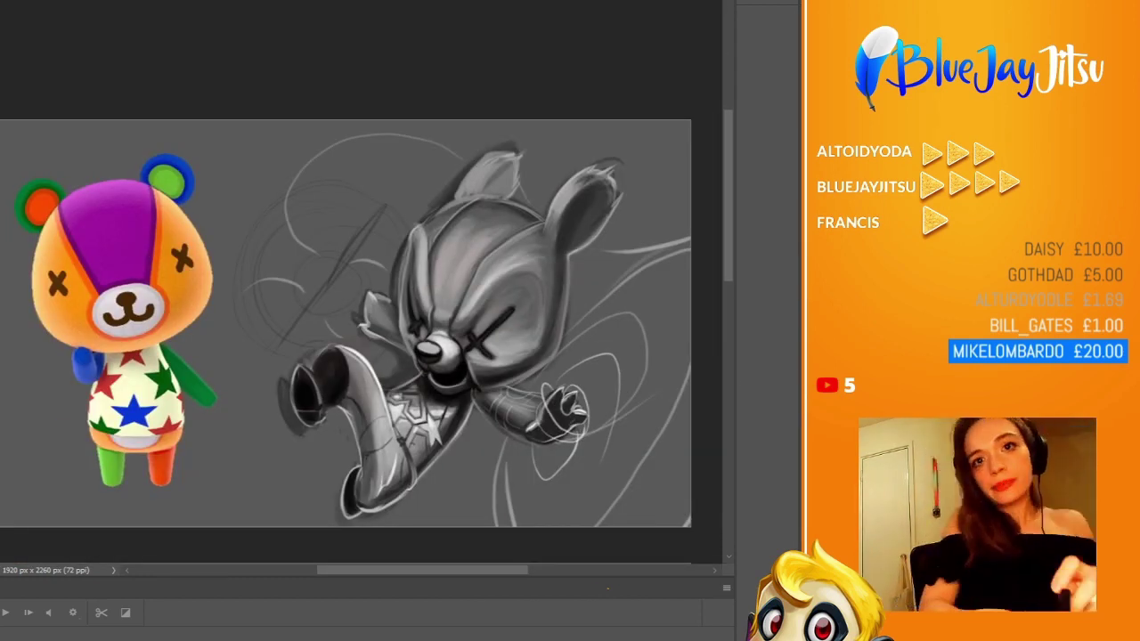
scroll(410, 356, up, 4)
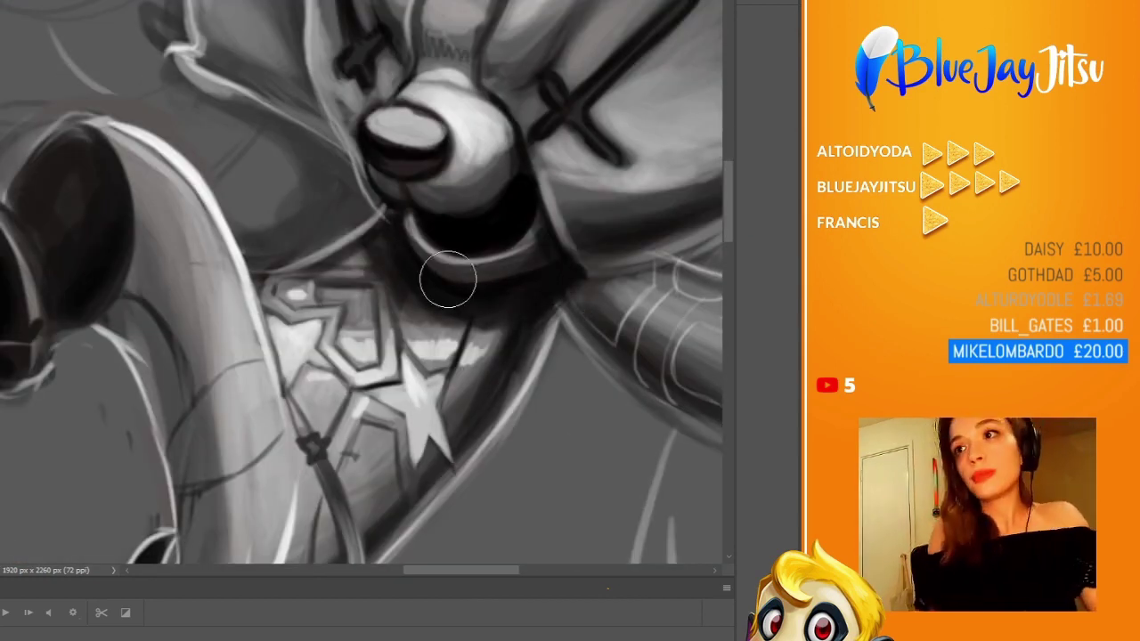
scroll(384, 158, down, 4)
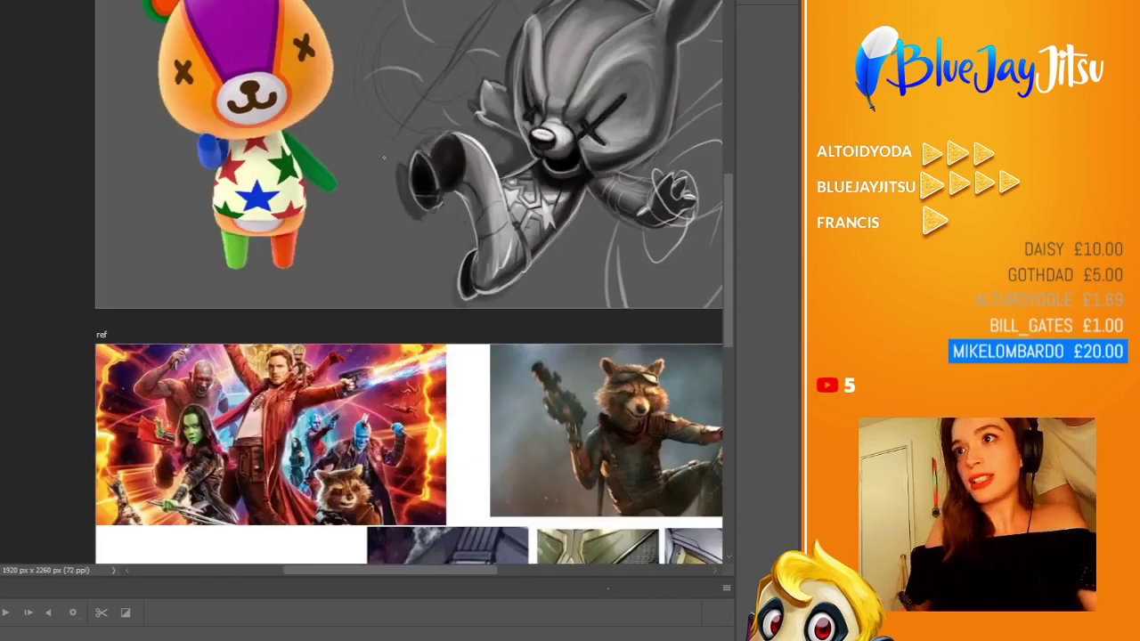
scroll(384, 158, up, 4)
scroll(453, 155, down, 4)
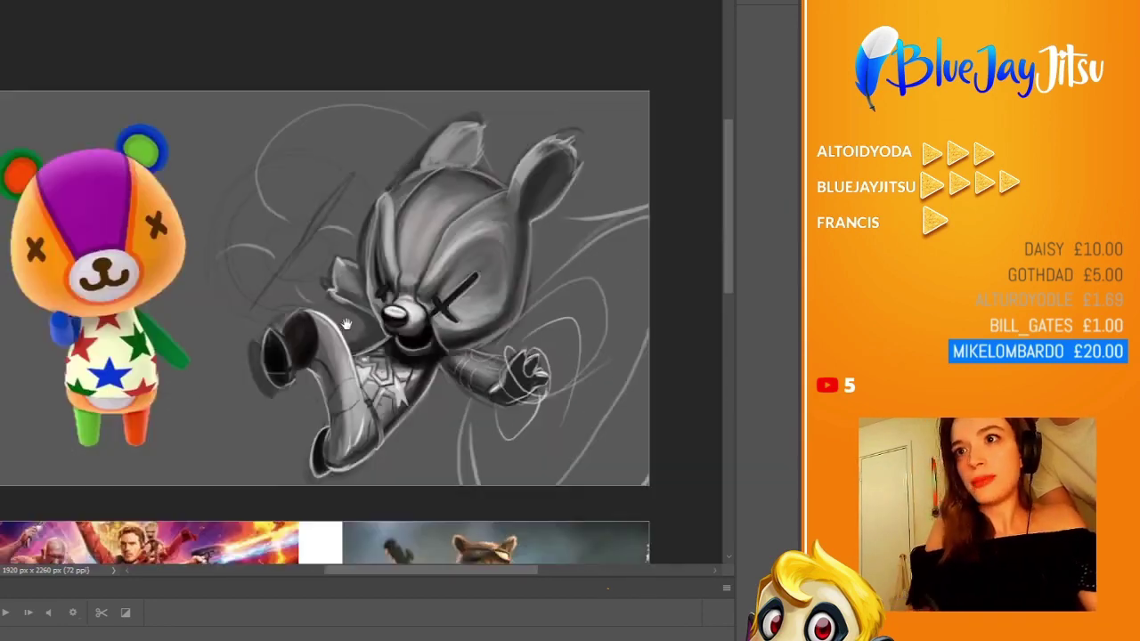
scroll(452, 156, up, 2)
scroll(366, 267, down, 3)
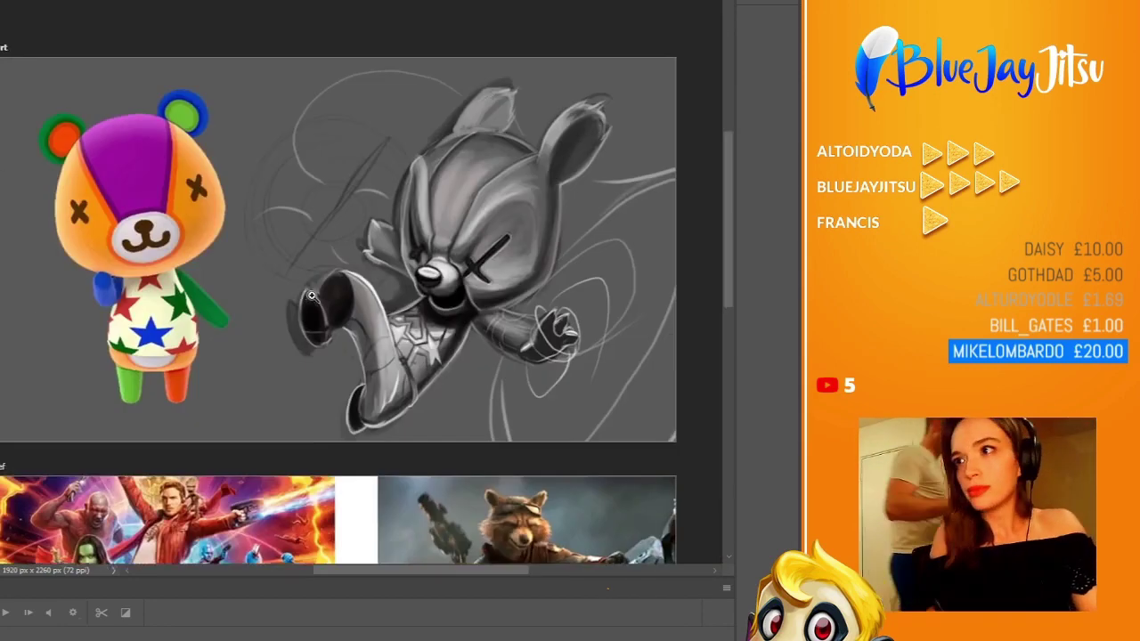
scroll(367, 267, up, 3)
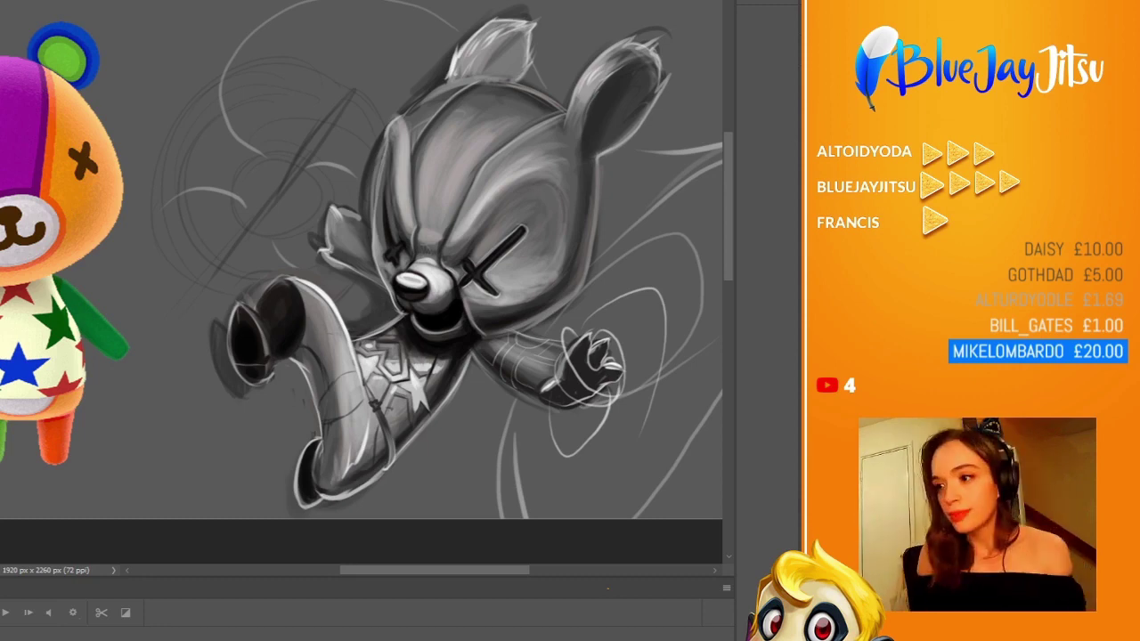
- Paint a dark stroke along the underside of the near cheek, just above the outstretched arm
drag(541, 334, 486, 339)
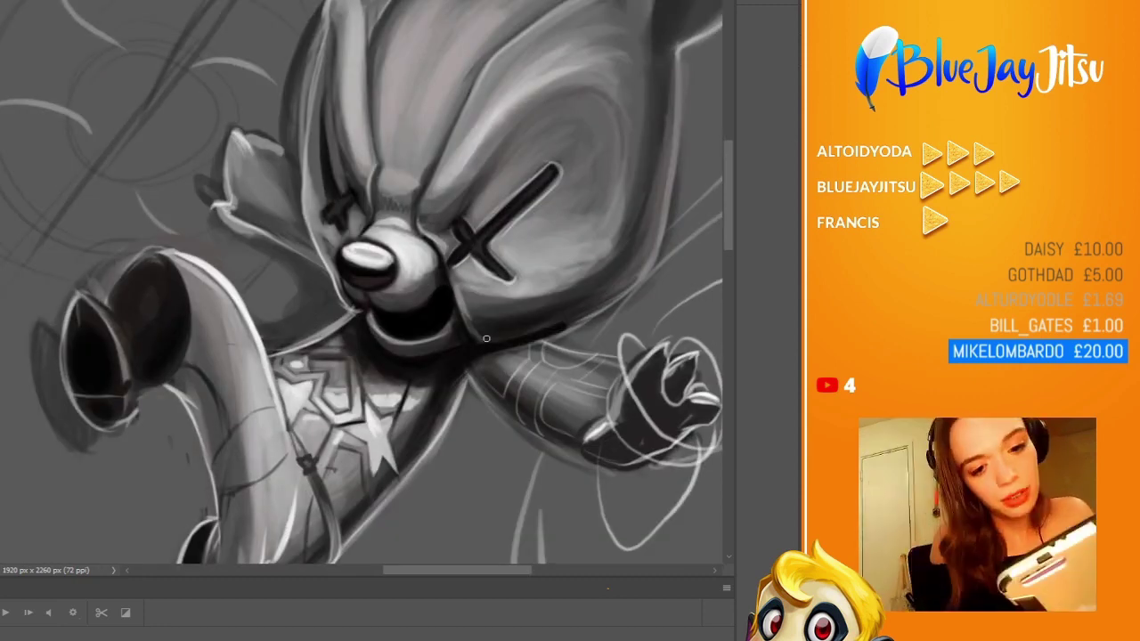
scroll(420, 352, down, 5)
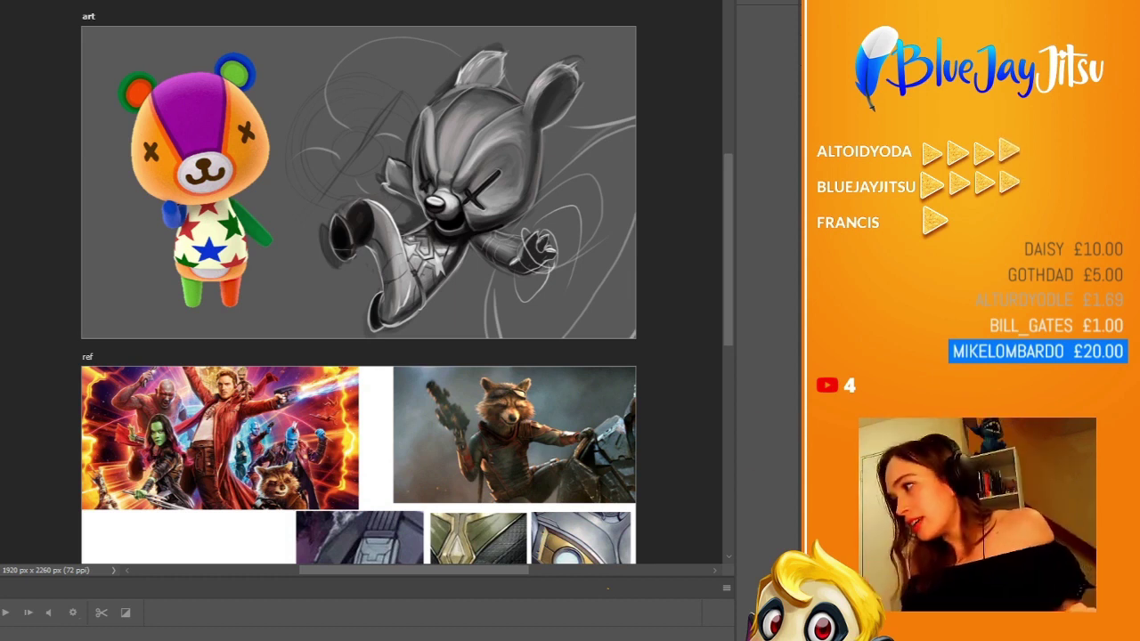
scroll(711, 322, up, 5)
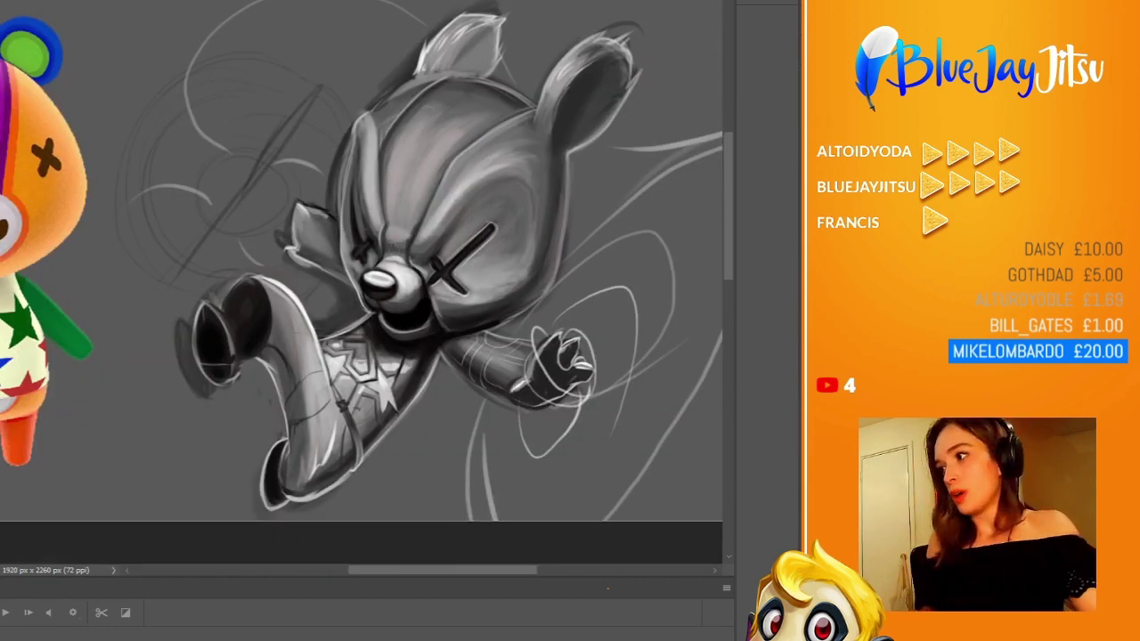
- Tint the background teal and brownish red, and colour the head with a purple forehead stripe and orange sides
scroll(710, 321, down, 4)
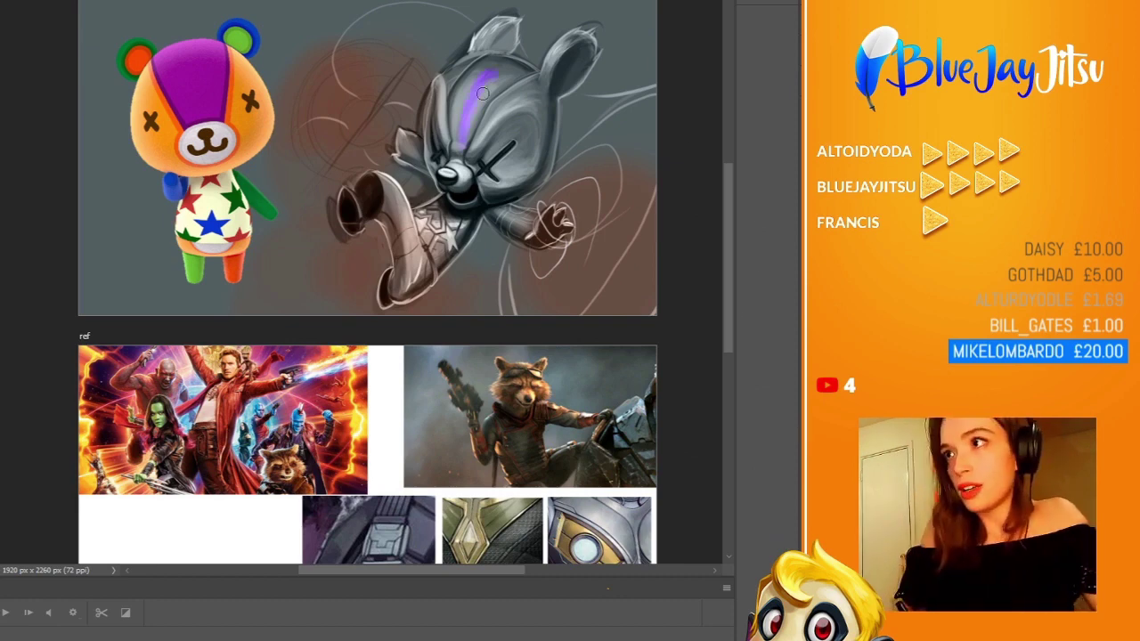
scroll(527, 71, up, 3)
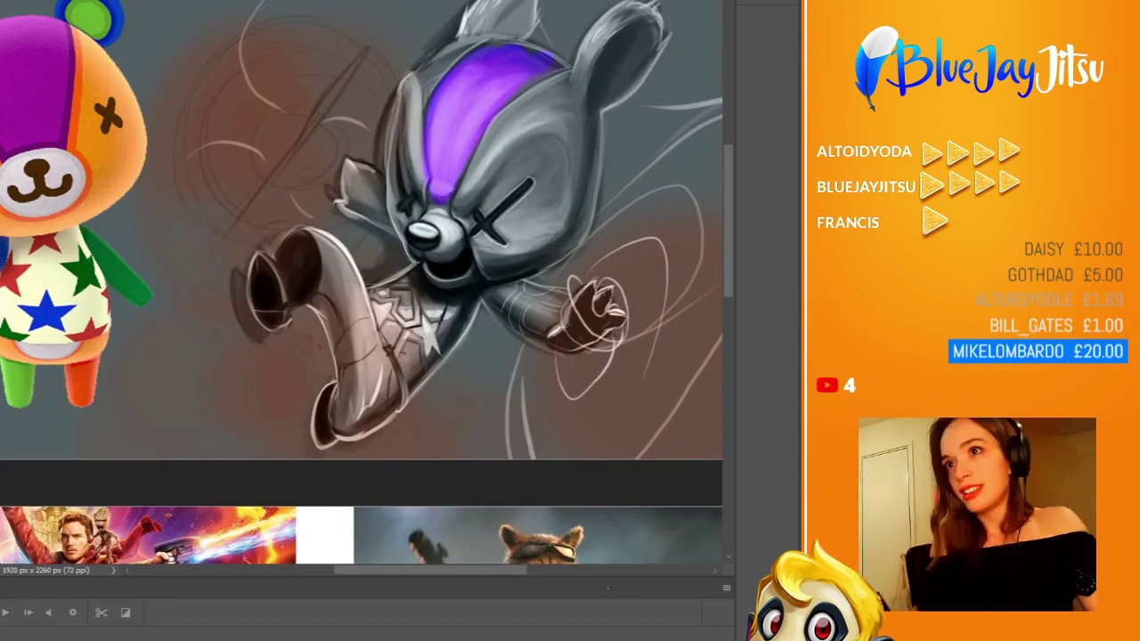
scroll(359, 105, down, 2)
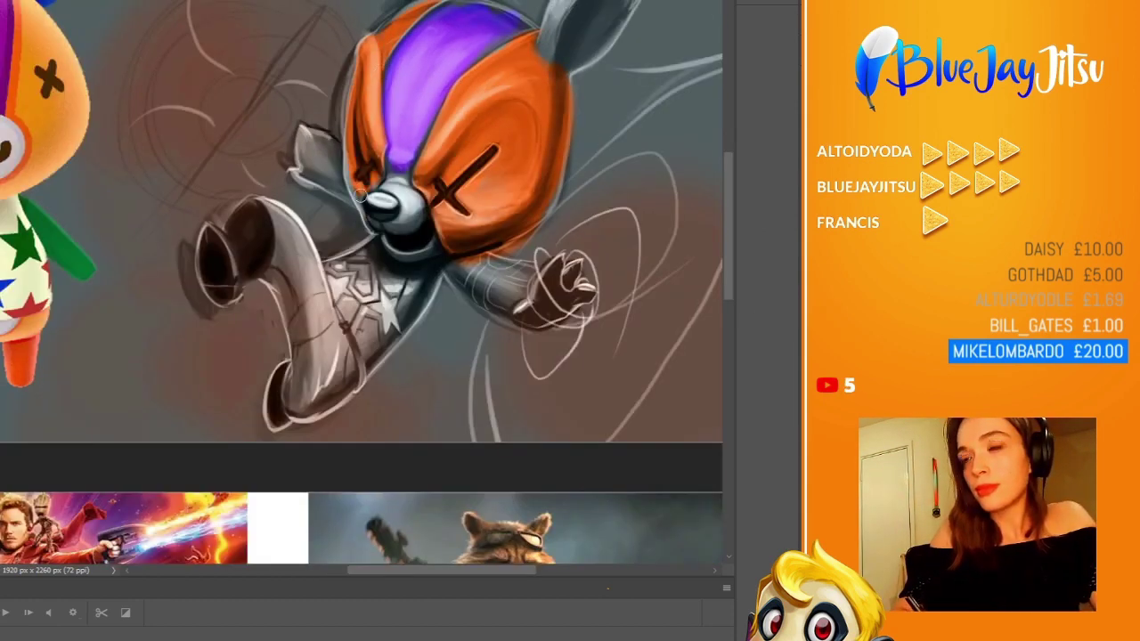
- Colour both arms and the far ear green, and the near ear's rim blue
scroll(348, 202, up, 2)
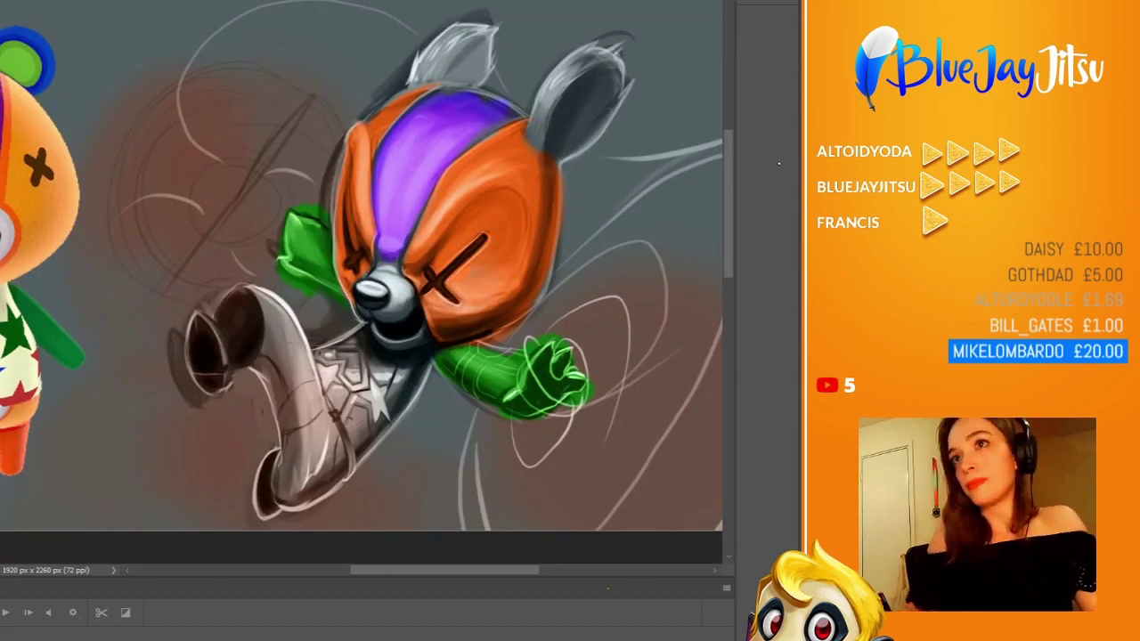
drag(512, 98, 543, 133)
drag(420, 76, 529, 131)
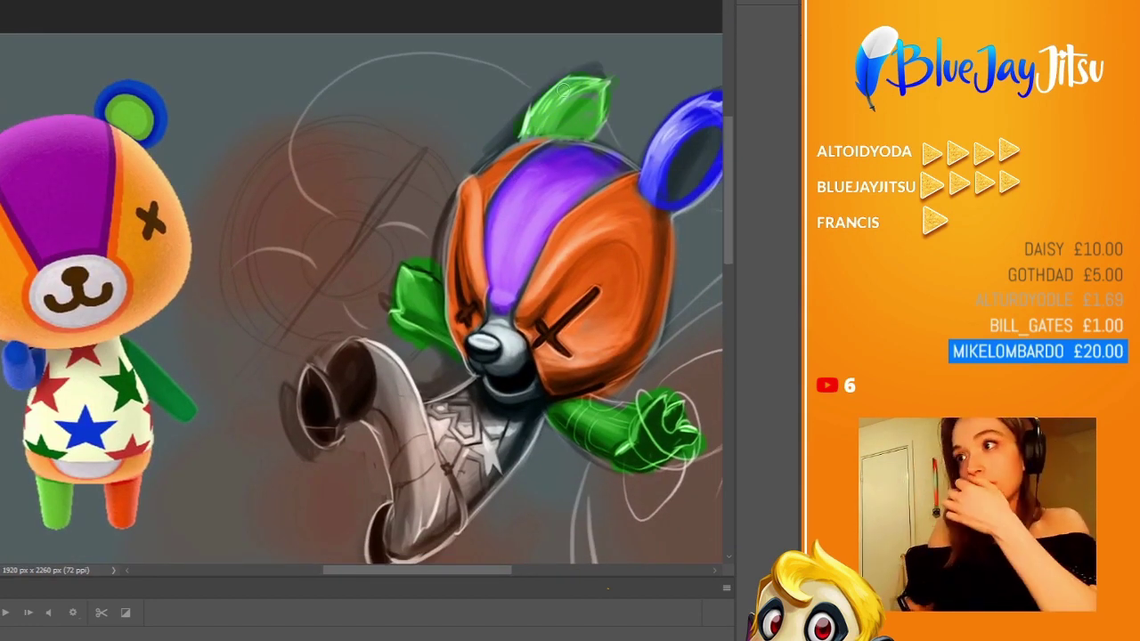
- Colour the leg green near the raised boot and red near the lower boot, with a grey band between
scroll(521, 427, down, 4)
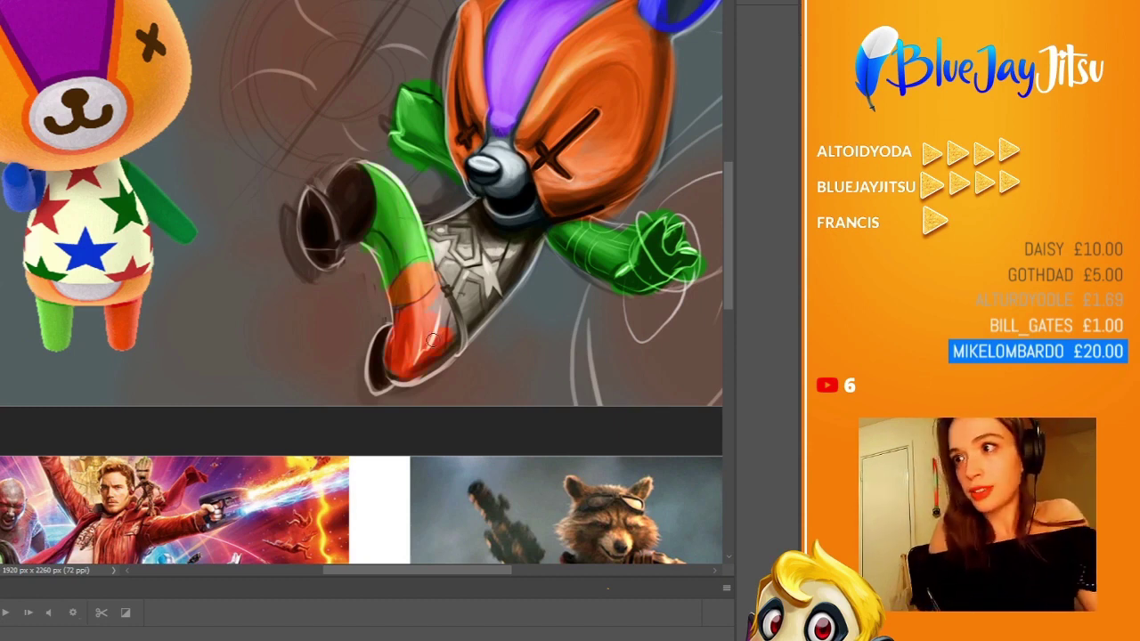
scroll(107, 40, up, 3)
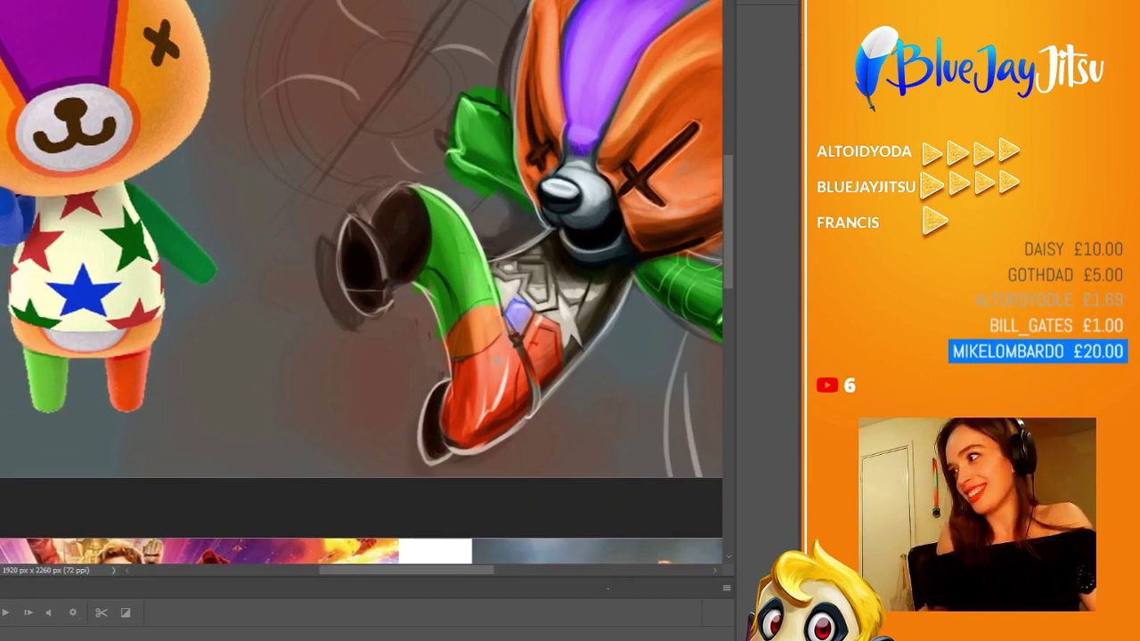
scroll(360, 245, up, 1)
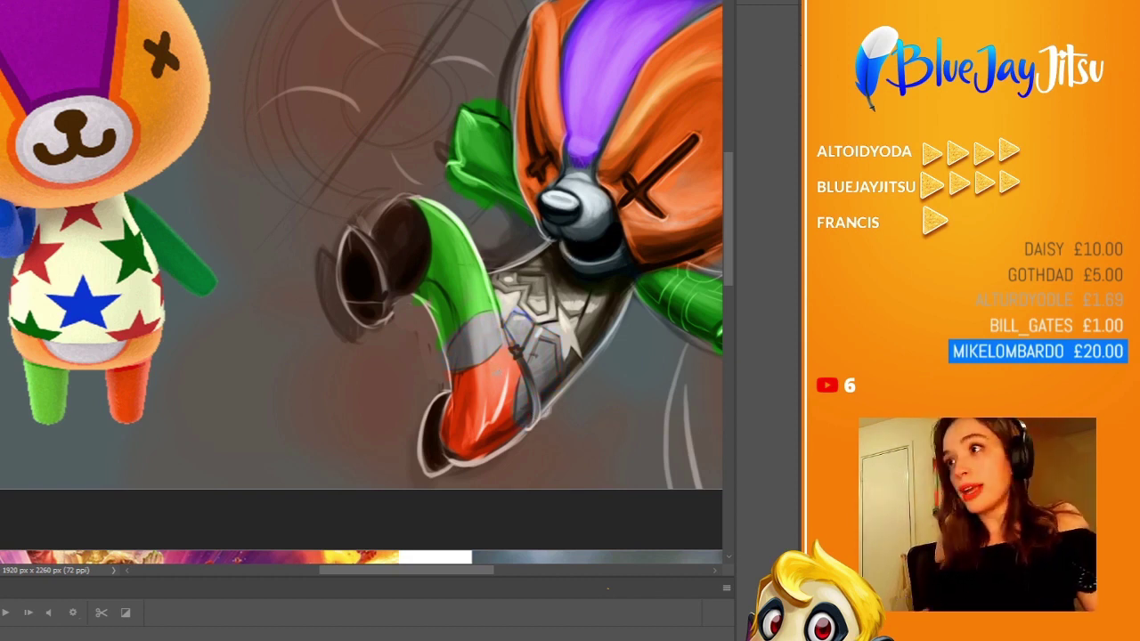
- Brighten the forehead stripe with pink and paint lighter orange highlights on the brow and cheek
scroll(570, 257, down, 1)
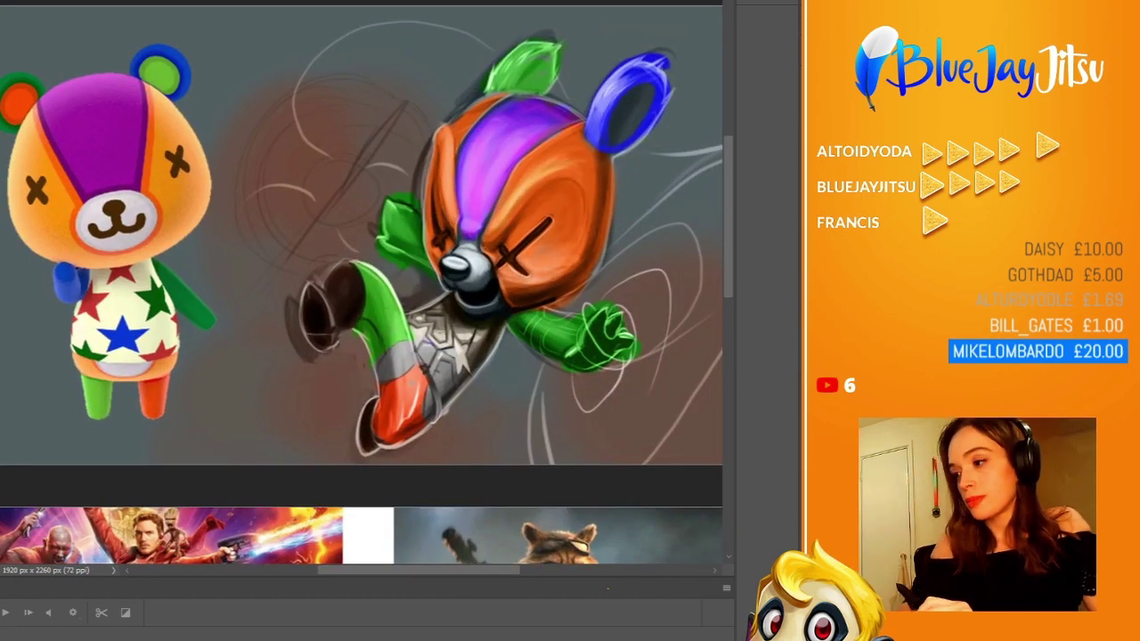
scroll(557, 286, up, 2)
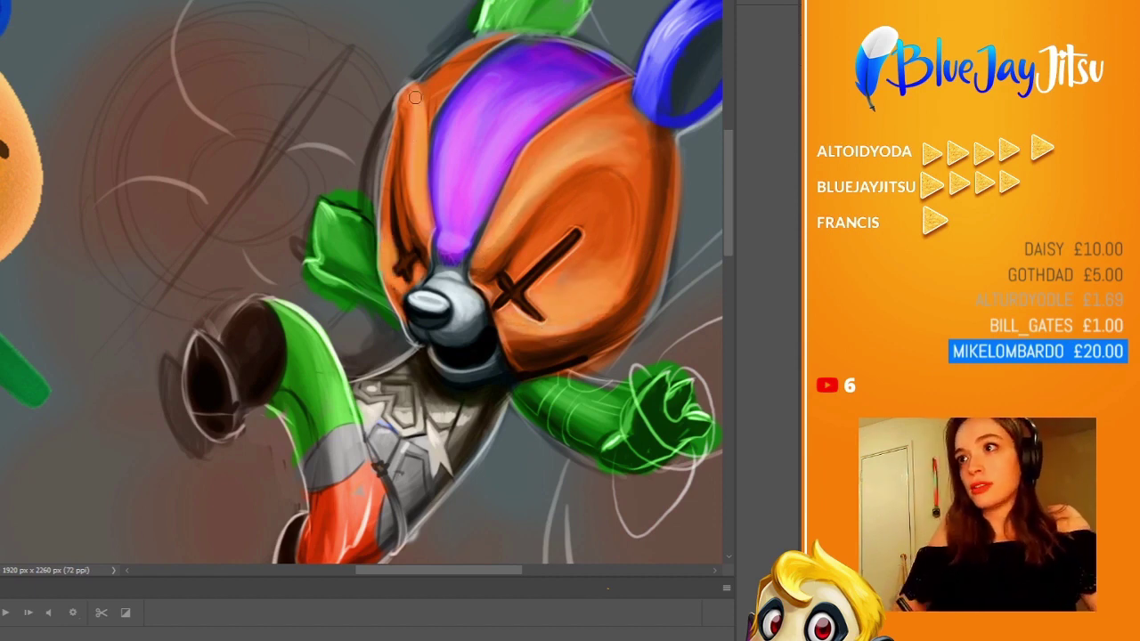
scroll(537, 60, up, 2)
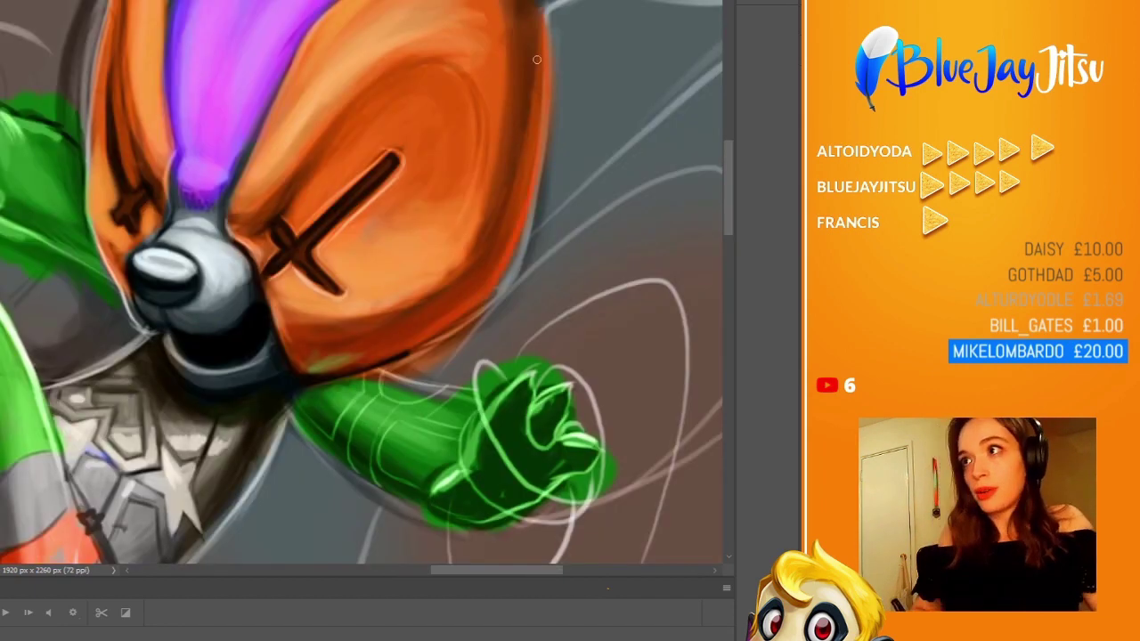
- Sample the orange beside the blue ear and blend it into the base of that ear
scroll(353, 190, up, 3)
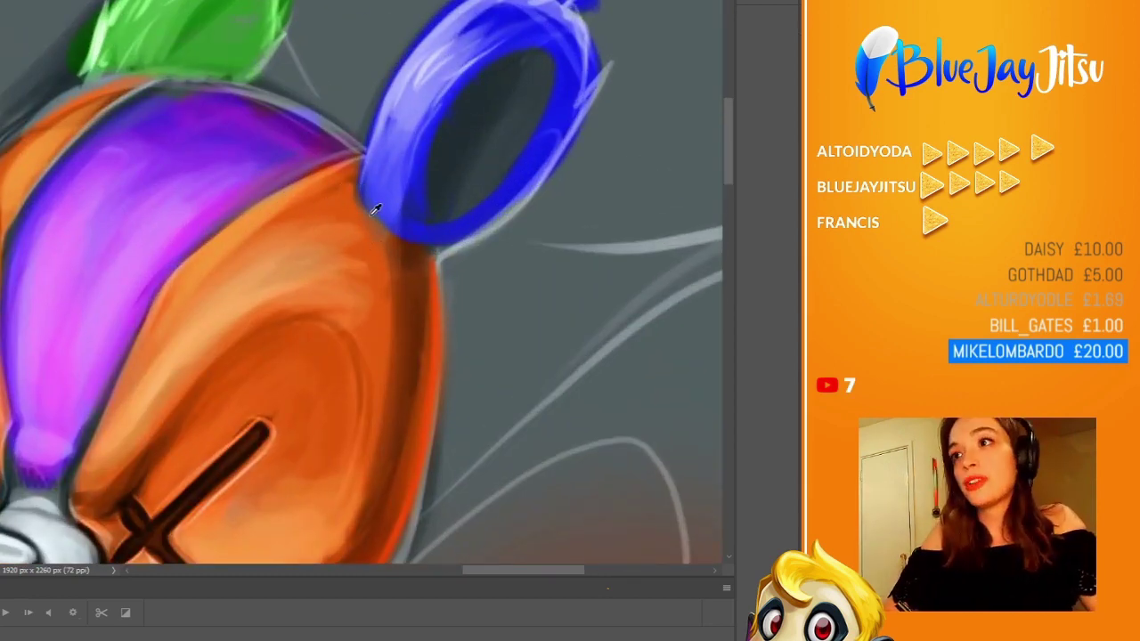
drag(421, 247, 377, 222)
scroll(383, 158, down, 3)
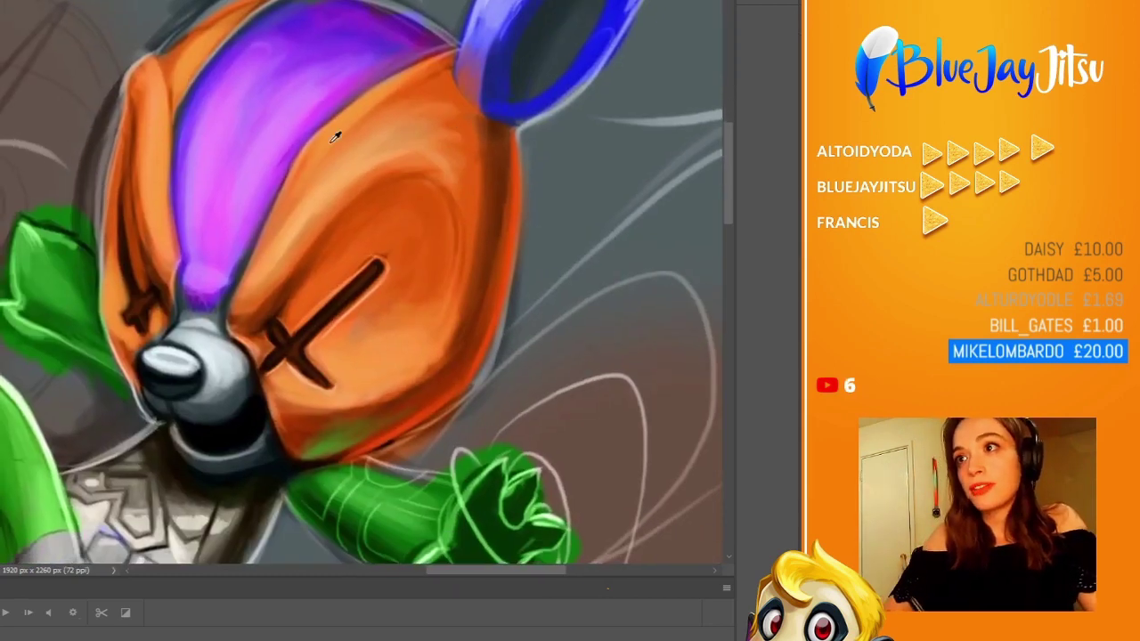
scroll(336, 127, down, 2)
scroll(427, 187, up, 3)
- Try thin dark seam lines from the near X eye across the cheek and below the blue ear
scroll(428, 187, down, 2)
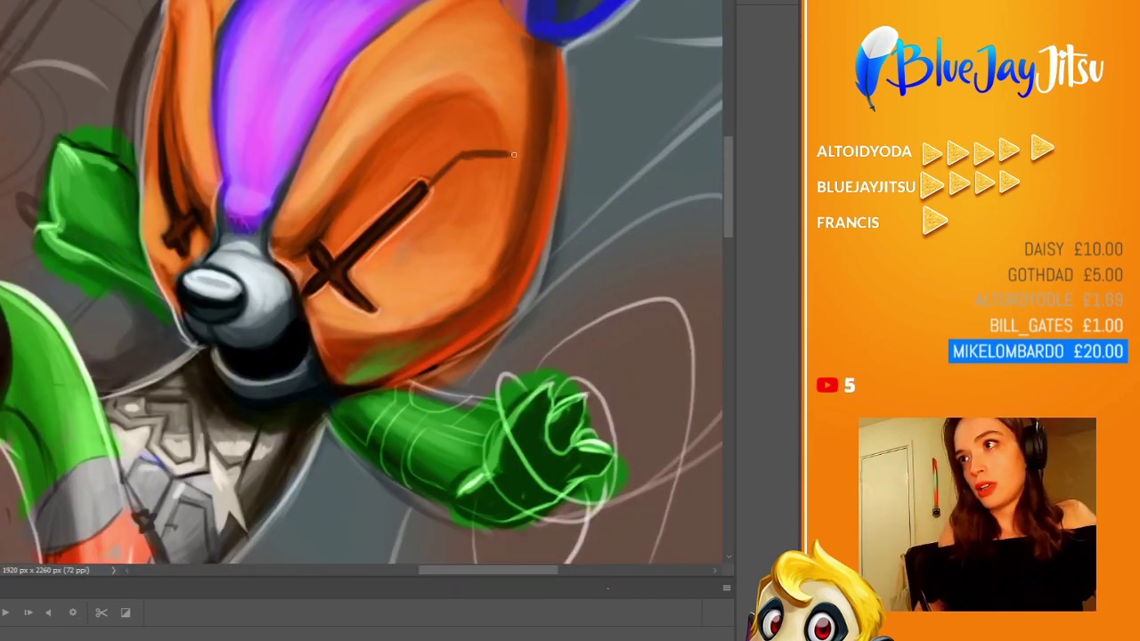
scroll(461, 222, up, 1)
scroll(406, 172, down, 2)
scroll(403, 172, up, 2)
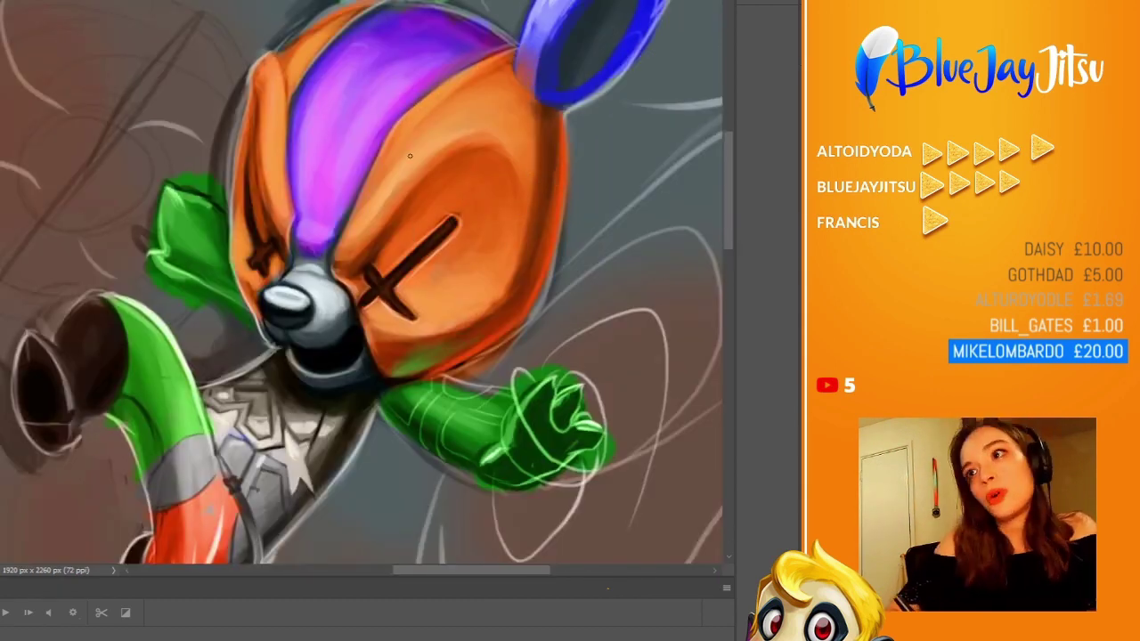
scroll(569, 186, up, 1)
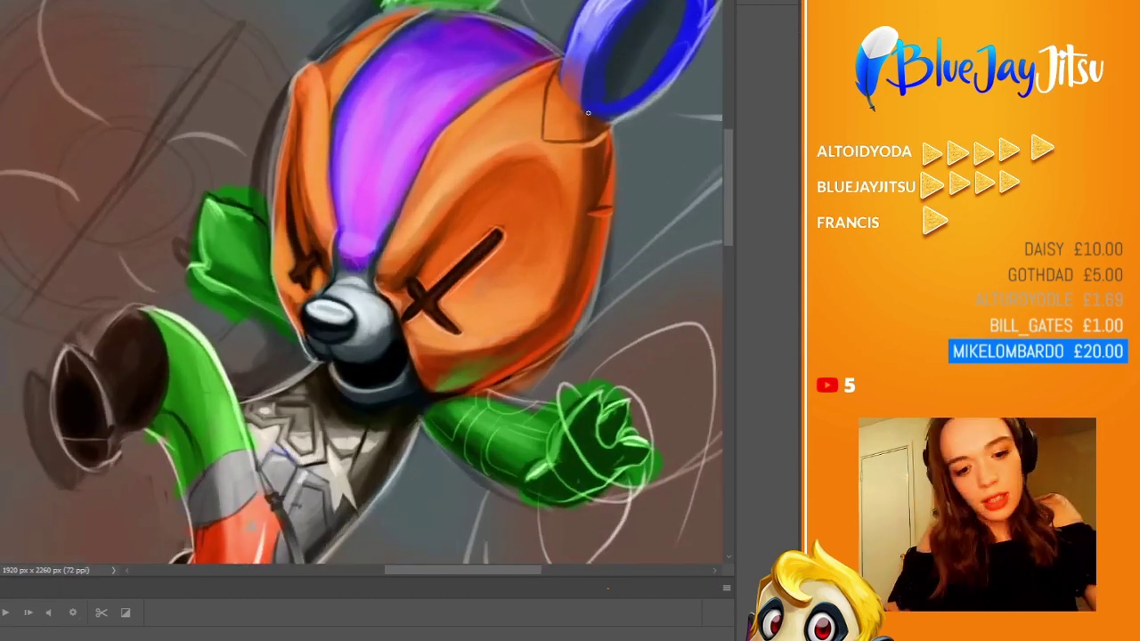
scroll(562, 98, up, 1)
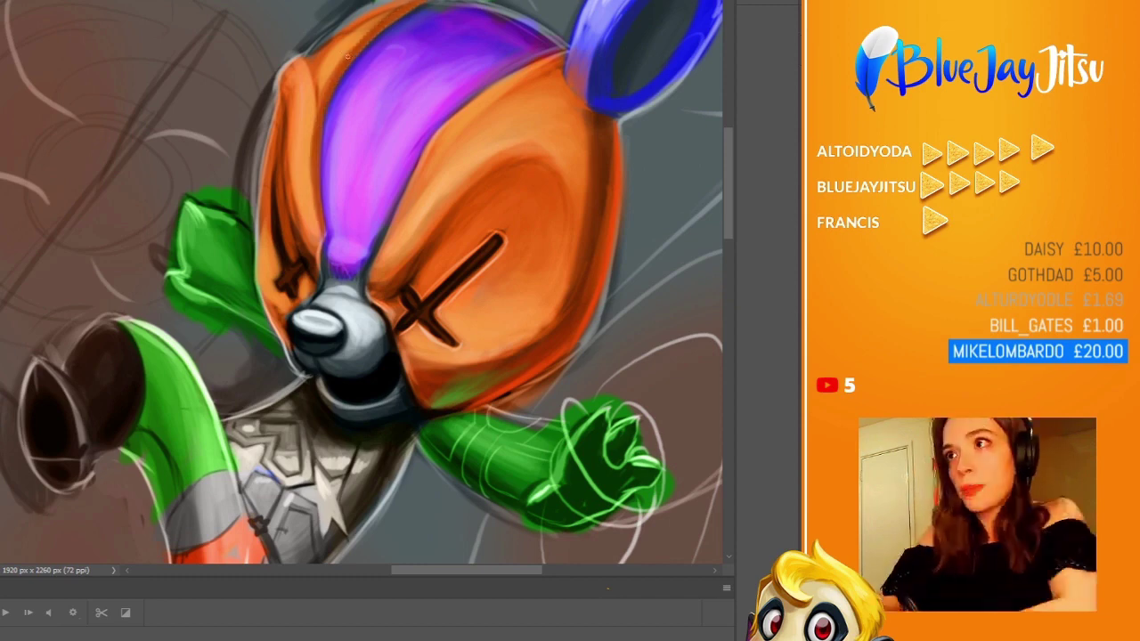
- Colour the nose brown with a light highlight, and the muzzle and lower jaw a warm cream tan
scroll(297, 284, down, 1)
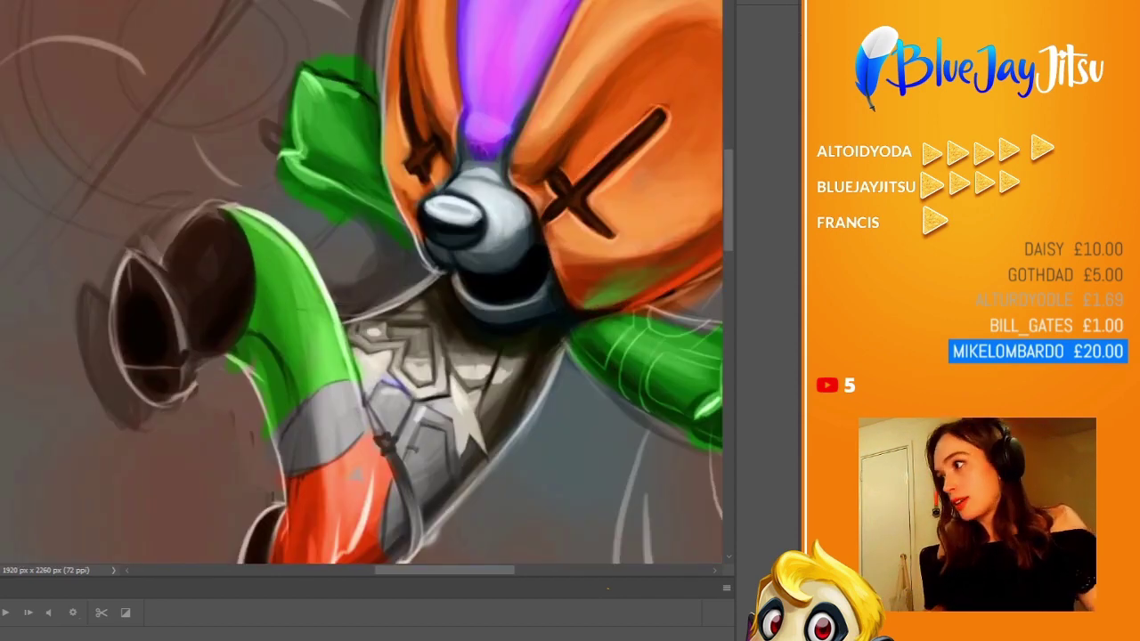
drag(454, 227, 628, 181)
scroll(629, 181, down, 2)
scroll(446, 267, up, 3)
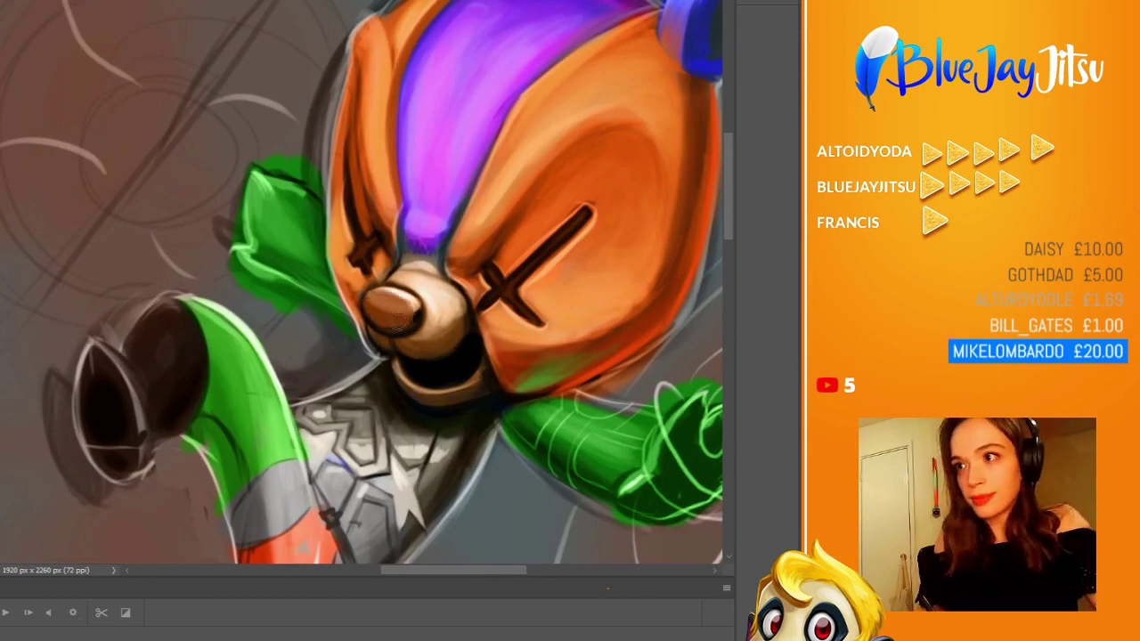
scroll(392, 307, up, 2)
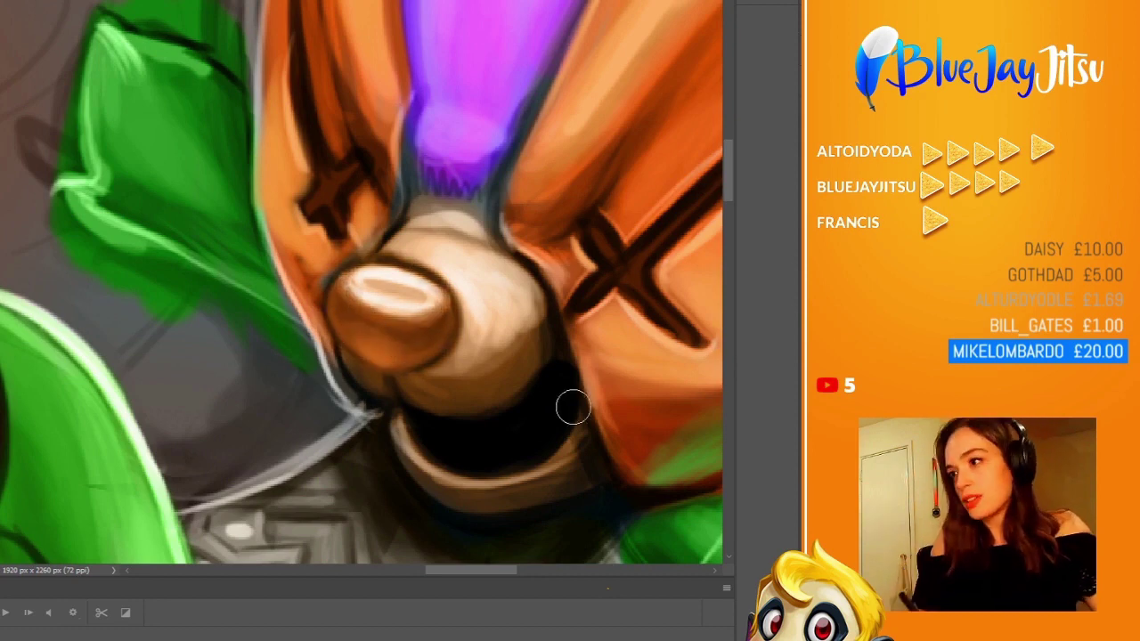
scroll(423, 384, down, 2)
scroll(491, 428, up, 2)
scroll(517, 408, down, 2)
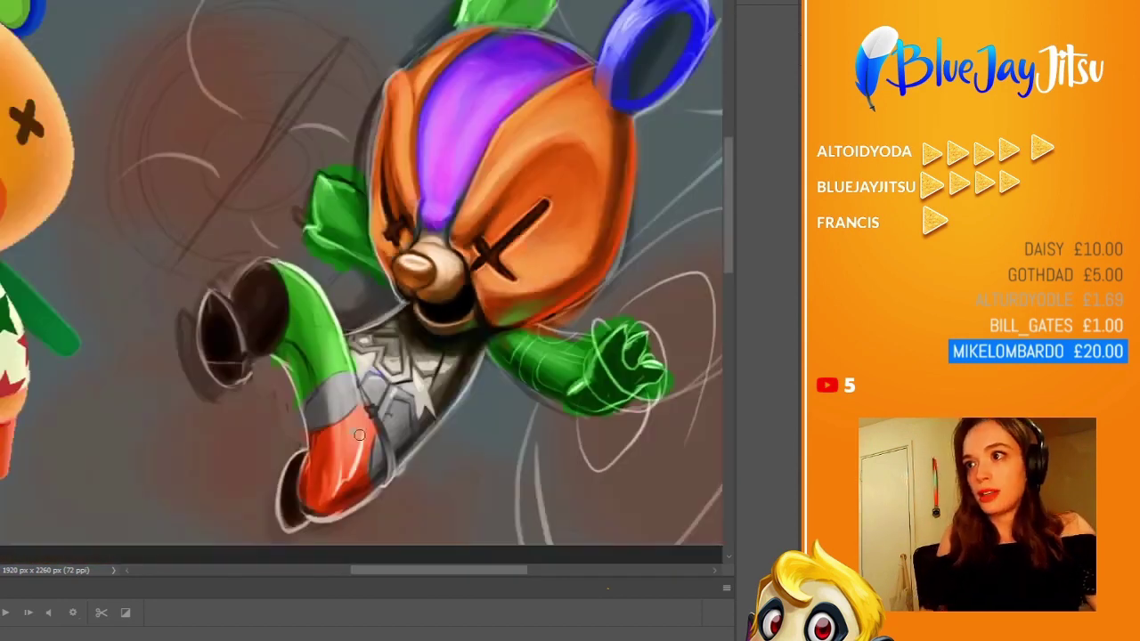
- Darken the far edge of the purple stripe and add light highlights to the near brow ridge and nose
scroll(389, 368, up, 3)
scroll(407, 259, down, 2)
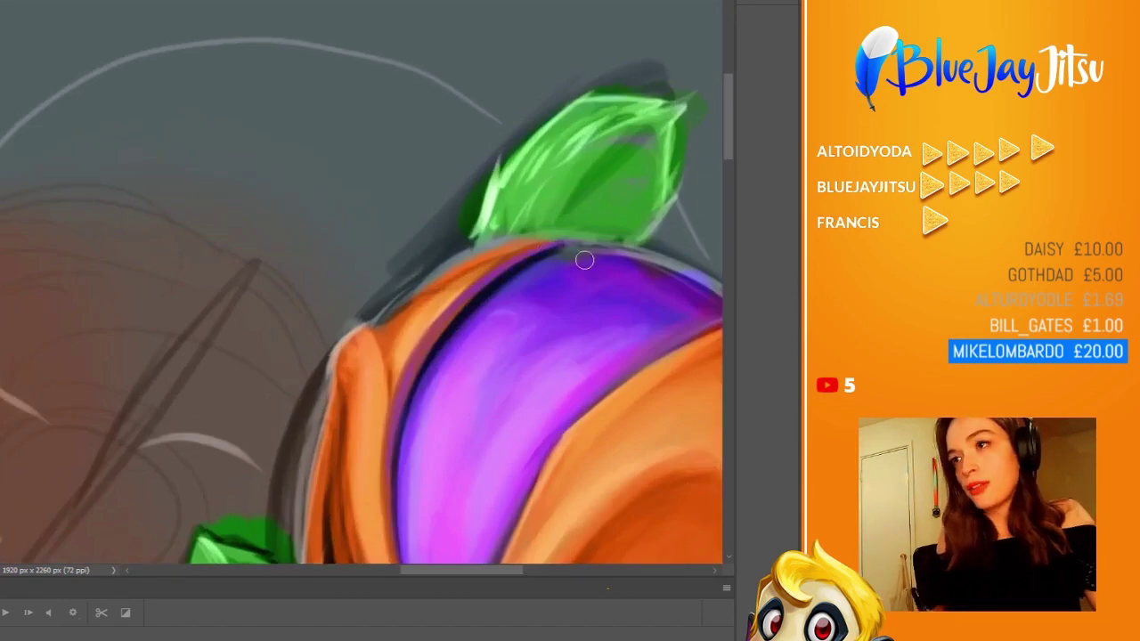
scroll(582, 257, up, 2)
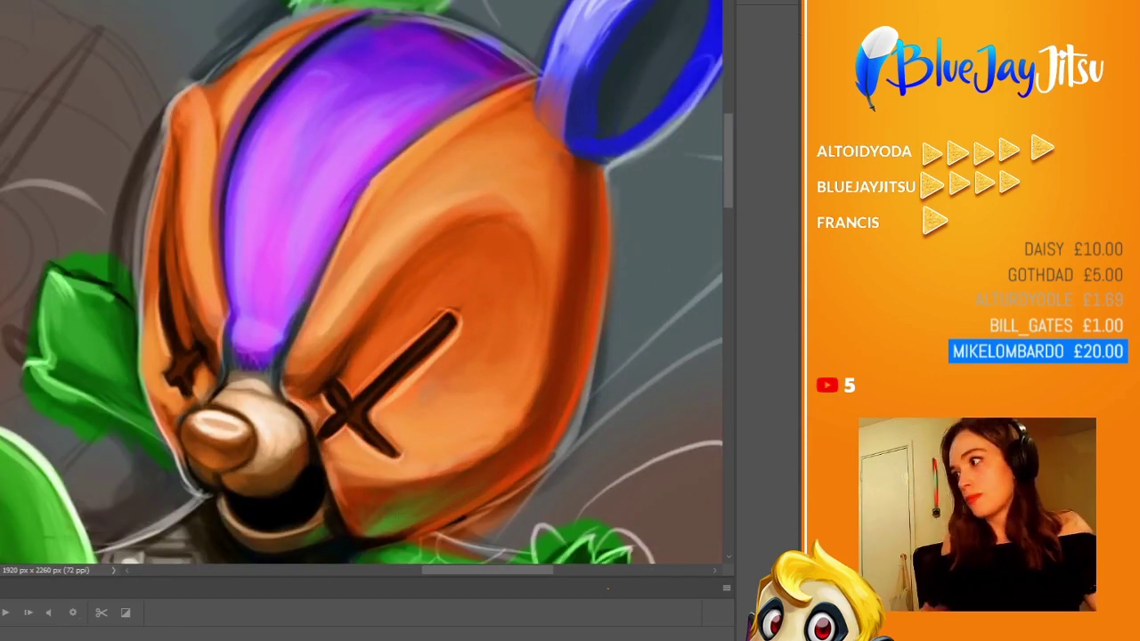
scroll(303, 189, down, 3)
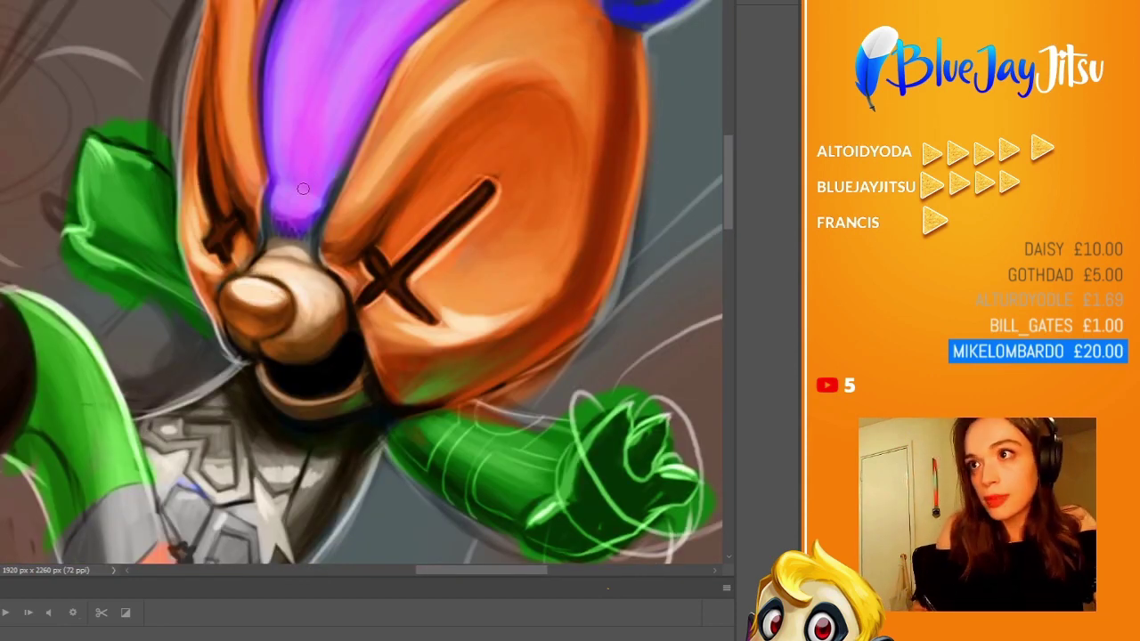
- Extend the purple stripe down the nose bridge and paint a pale fur tuft rising from the muzzle
drag(303, 189, 281, 217)
scroll(317, 243, up, 2)
scroll(285, 237, down, 1)
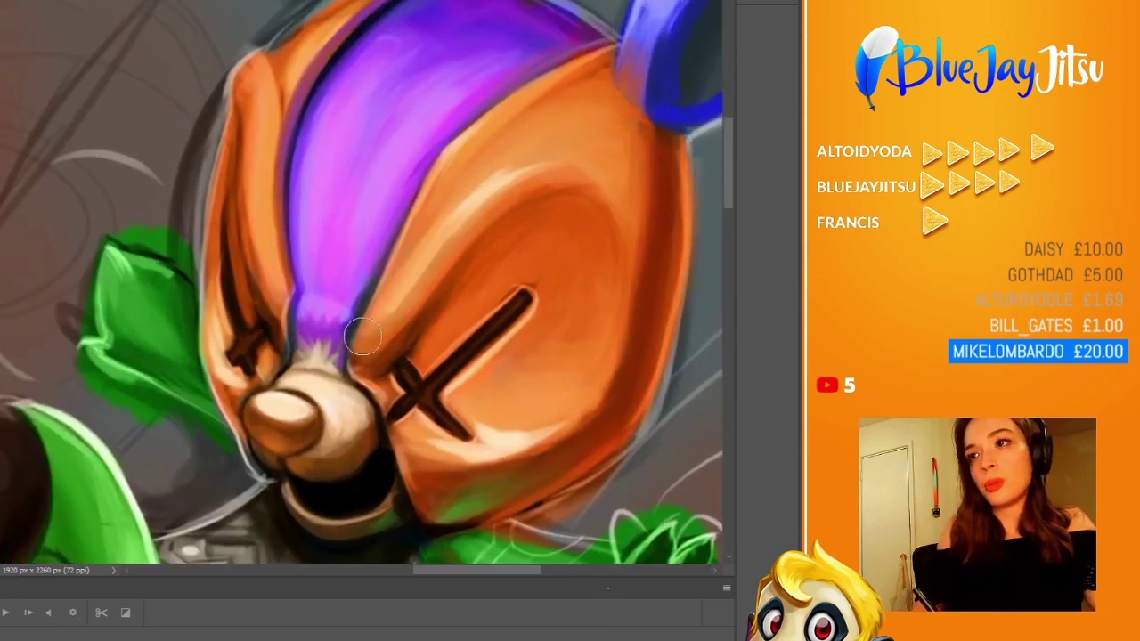
scroll(285, 236, up, 1)
drag(294, 401, 307, 391)
drag(341, 461, 359, 346)
scroll(359, 346, down, 2)
scroll(501, 199, up, 2)
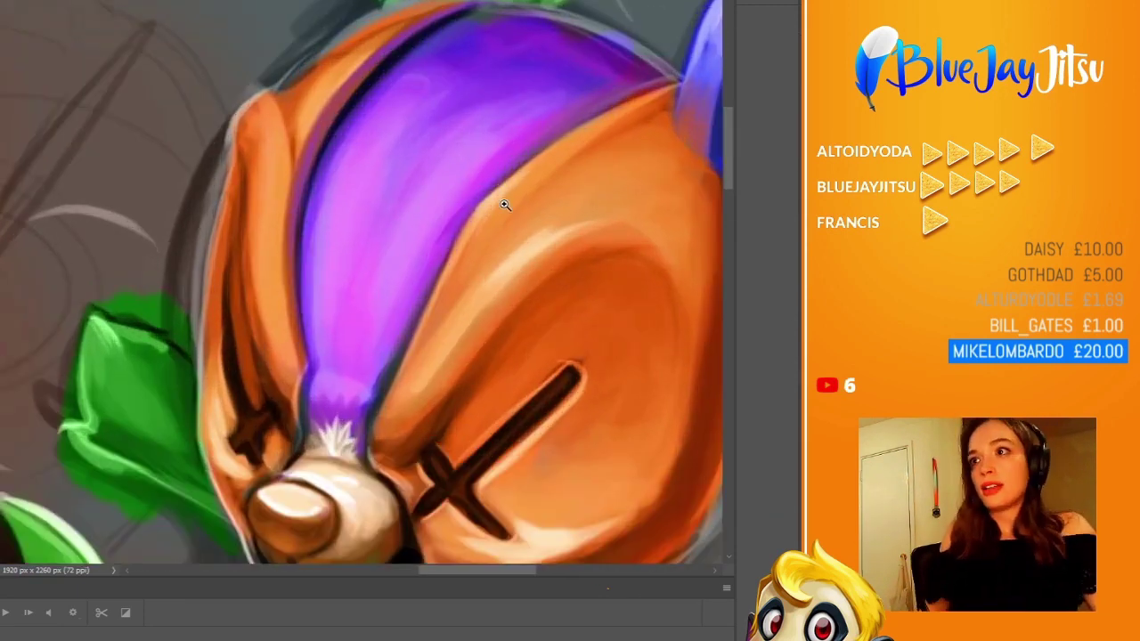
- Paint purple and pink fur strokes over the upper forehead stripe, with spiky tips beside the blue ear
scroll(532, 98, up, 1)
drag(427, 82, 552, 103)
mouse_move(499, 134)
mouse_down()
mouse_move(356, 101)
mouse_move(464, 151)
mouse_up()
drag(303, 134, 416, 80)
scroll(417, 79, down, 2)
scroll(416, 79, up, 2)
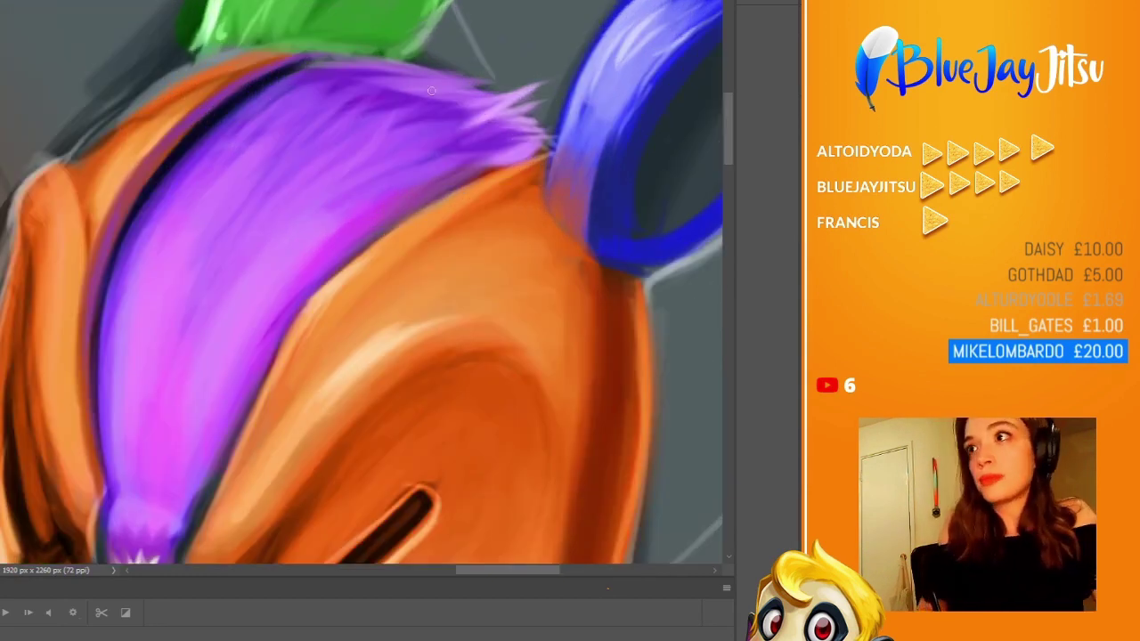
- Sketch a long dark tapering blade diagonally in the background above the brown boot, beside the bear's head
scroll(287, 208, down, 2)
scroll(356, 374, up, 2)
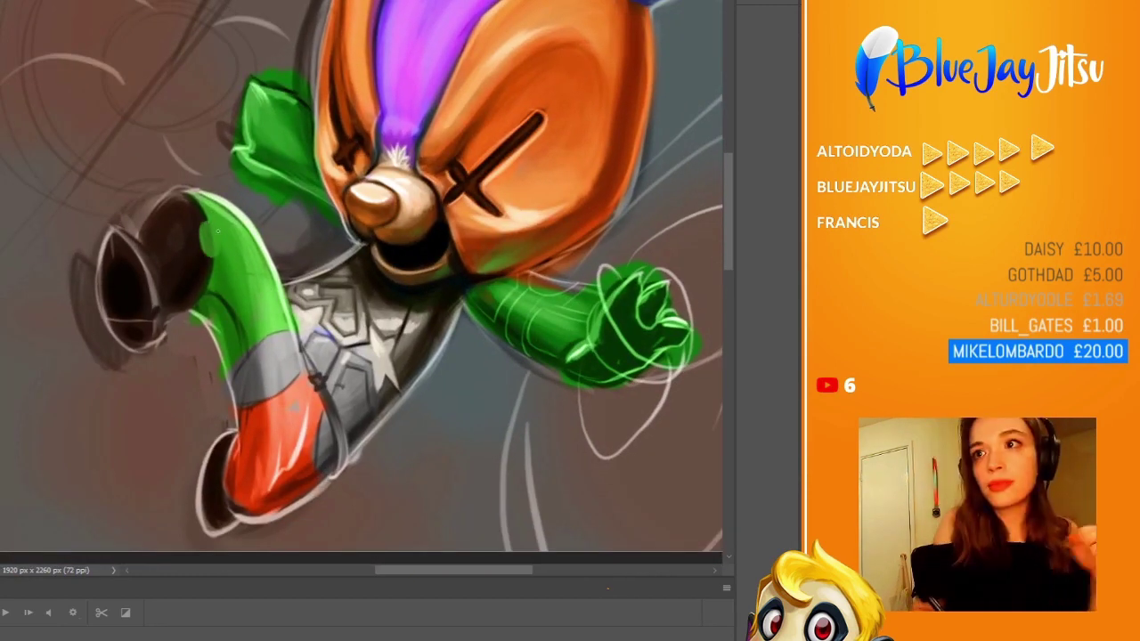
drag(217, 230, 189, 303)
scroll(188, 303, down, 2)
drag(361, 58, 106, 379)
drag(271, 167, 173, 294)
scroll(311, 143, down, 1)
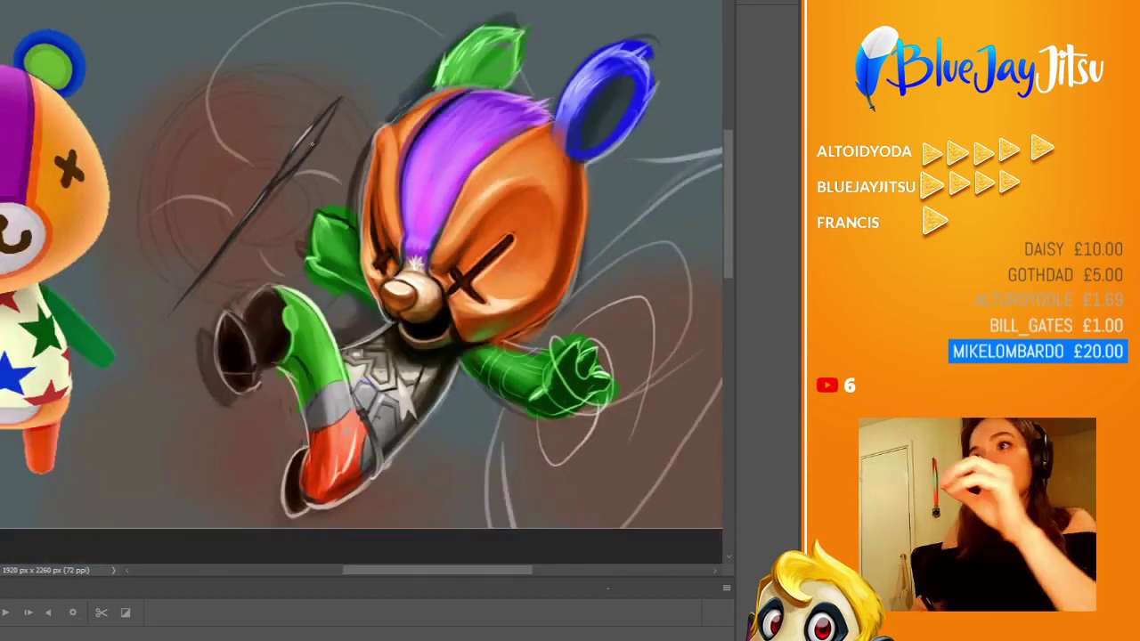
- Brush soft highlight strokes onto the near brow and tint the orange below the blue ear with purple-blue shading
scroll(312, 142, down, 1)
scroll(308, 138, up, 4)
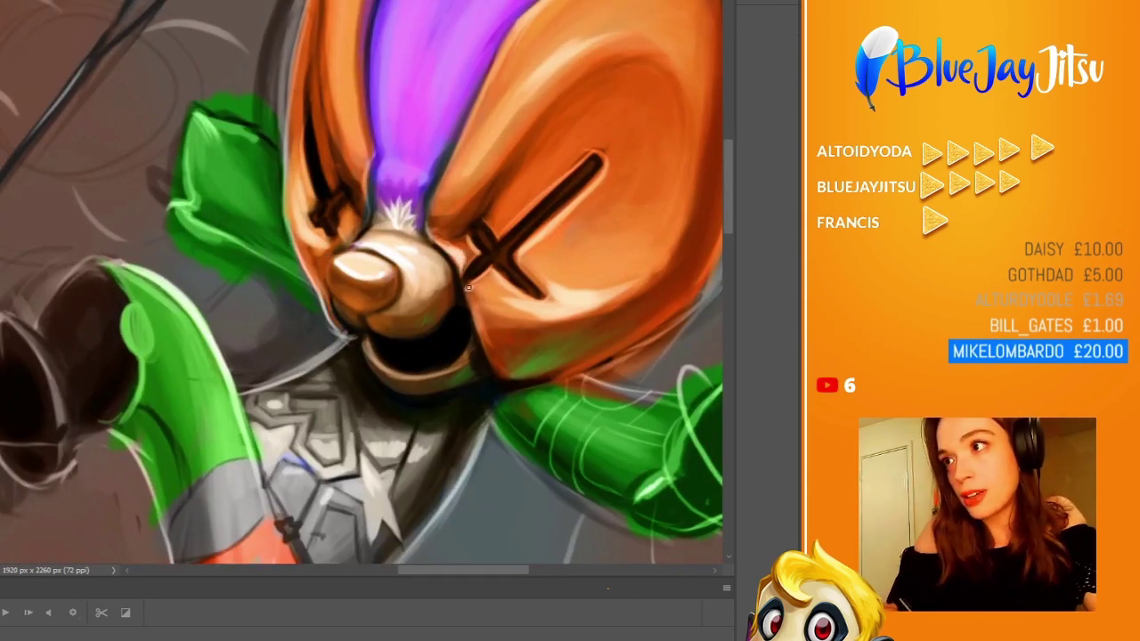
drag(360, 238, 354, 142)
scroll(485, 123, down, 1)
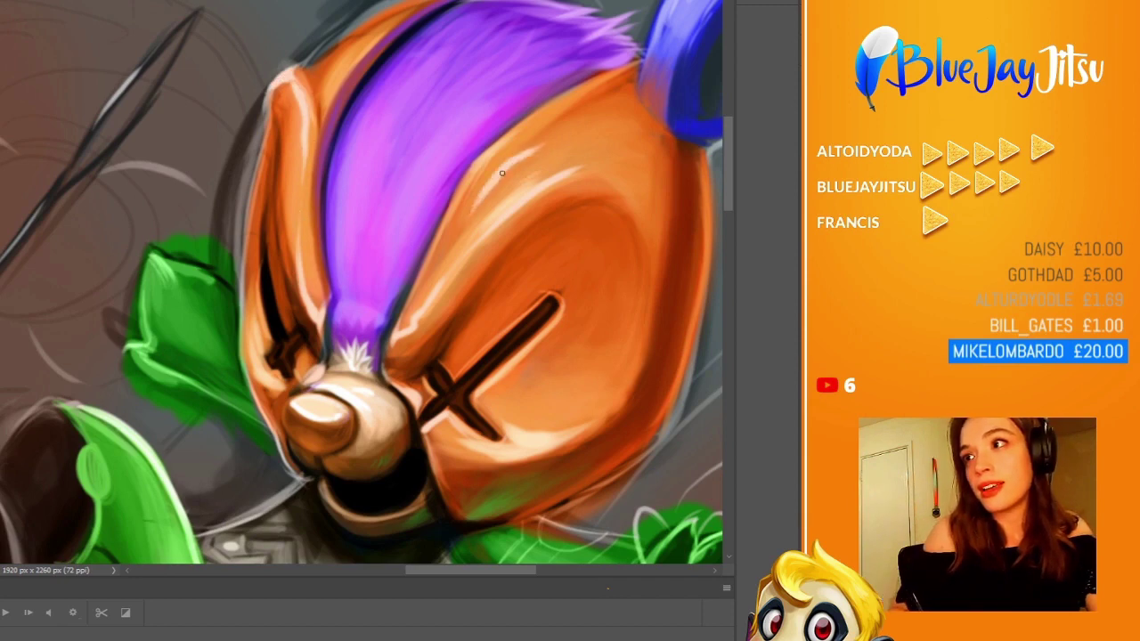
scroll(302, 249, down, 2)
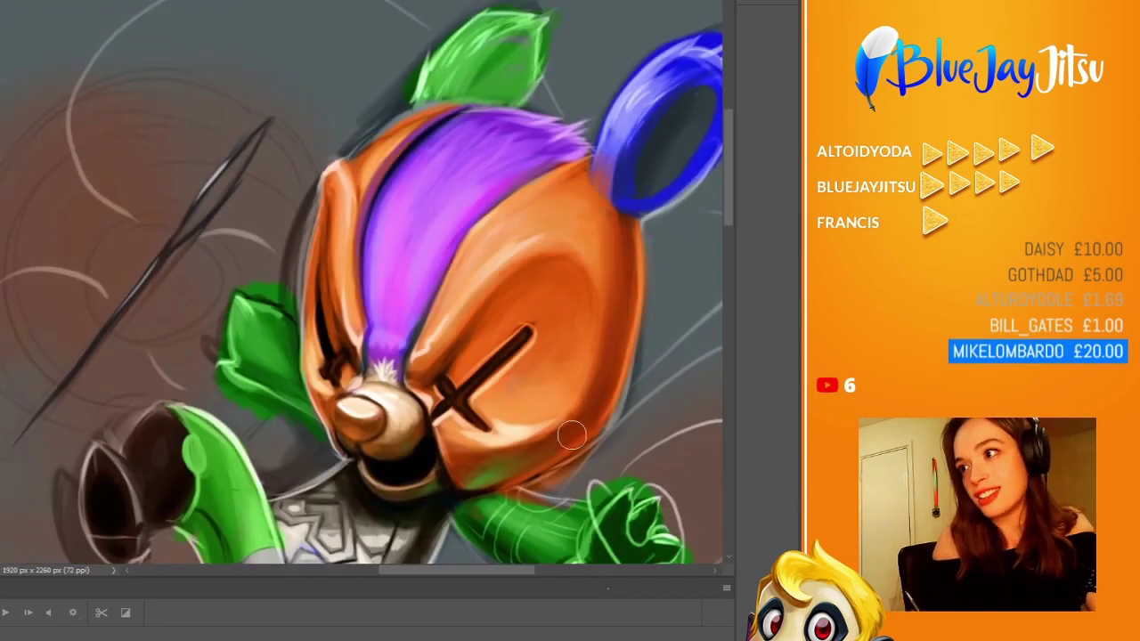
scroll(289, 116, up, 4)
scroll(558, 234, down, 3)
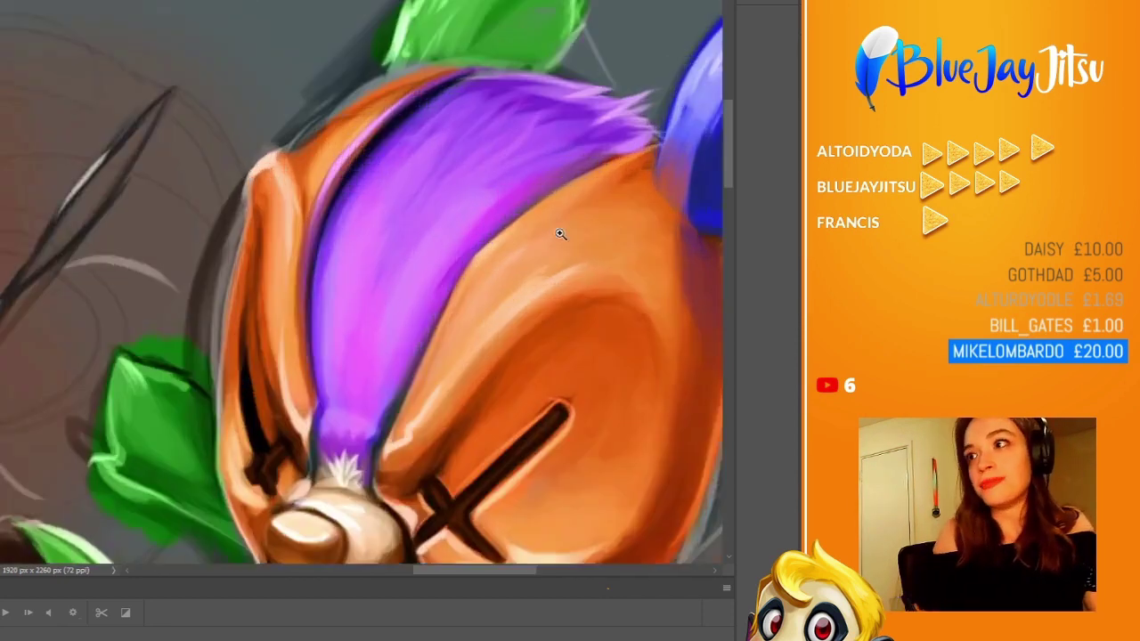
- Paint pale green rim highlights on the fingertips of the near hand and dark line detail at its wrist
scroll(489, 267, up, 4)
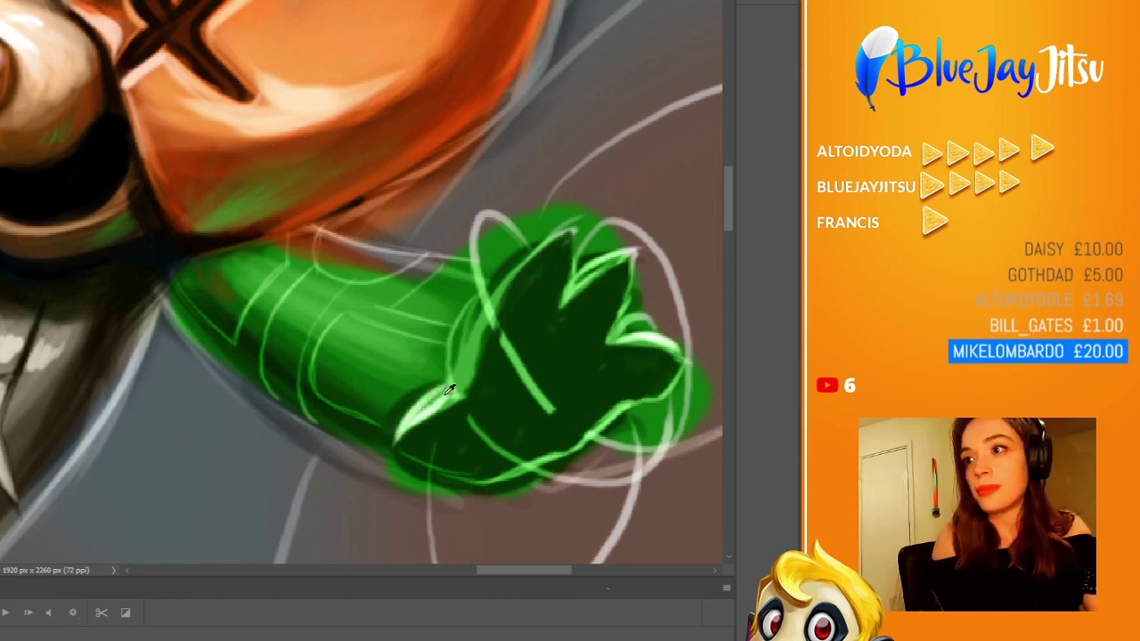
mouse_move(449, 389)
mouse_down()
mouse_move(515, 364)
mouse_move(509, 445)
mouse_up()
scroll(509, 445, up, 1)
drag(534, 303, 508, 419)
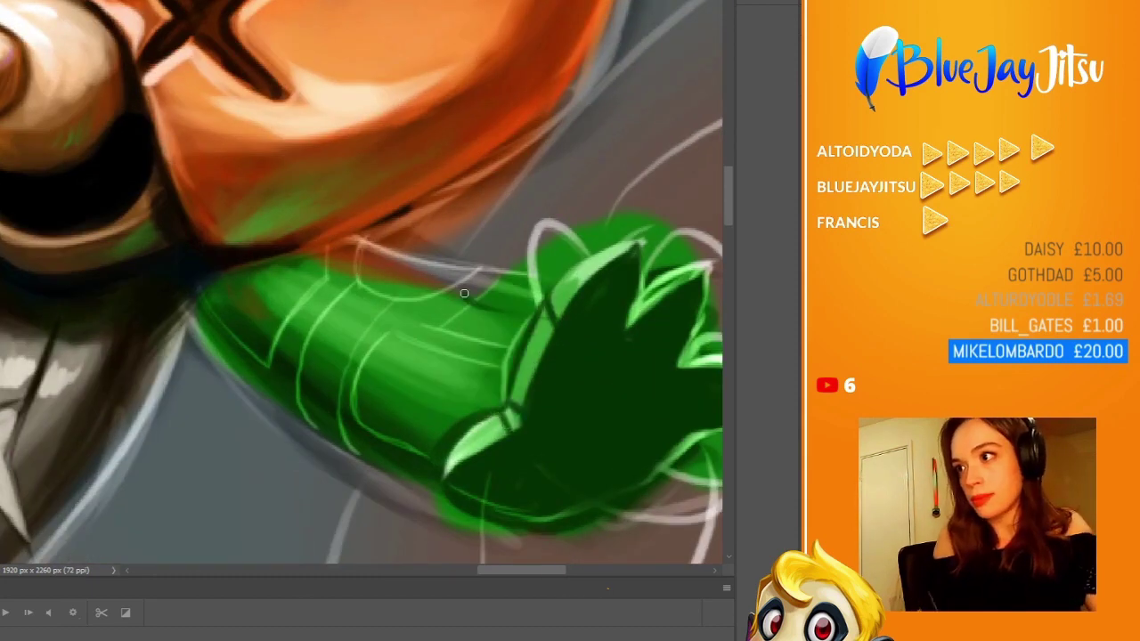
- Draw dark green panel lines and bands along the near forearm, following the light sketch lines
drag(365, 359, 503, 365)
drag(351, 427, 461, 318)
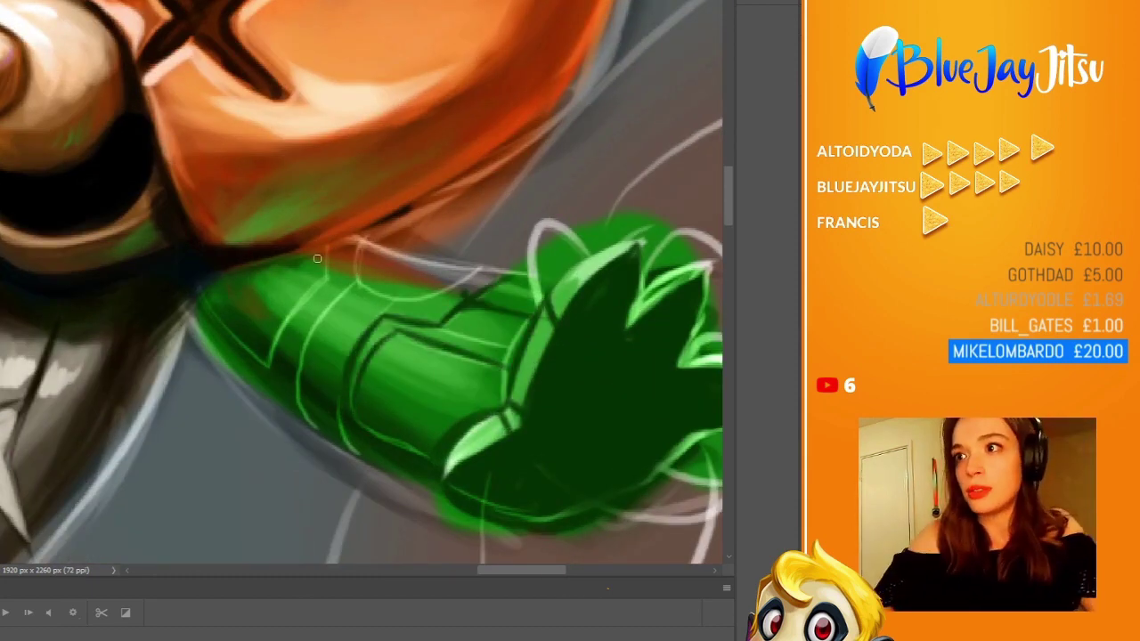
mouse_move(317, 258)
mouse_down()
mouse_move(331, 412)
mouse_move(224, 318)
mouse_move(267, 401)
mouse_up()
scroll(426, 313, down, 3)
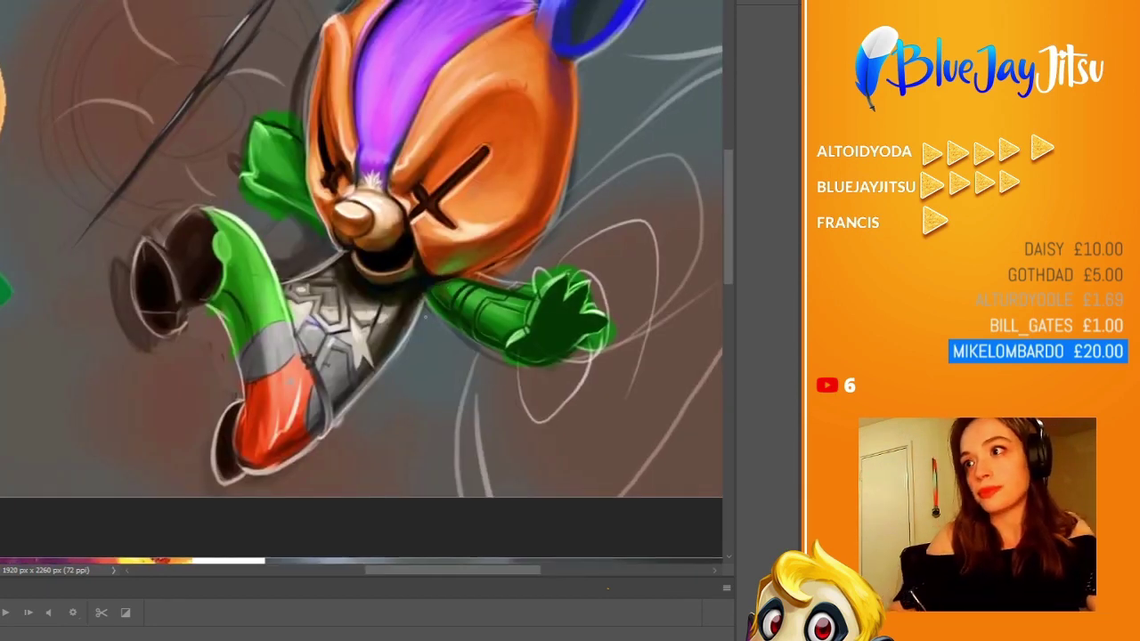
- Add pale green highlights to the armour plates and bands of the near forearm
scroll(463, 294, up, 3)
scroll(588, 374, up, 1)
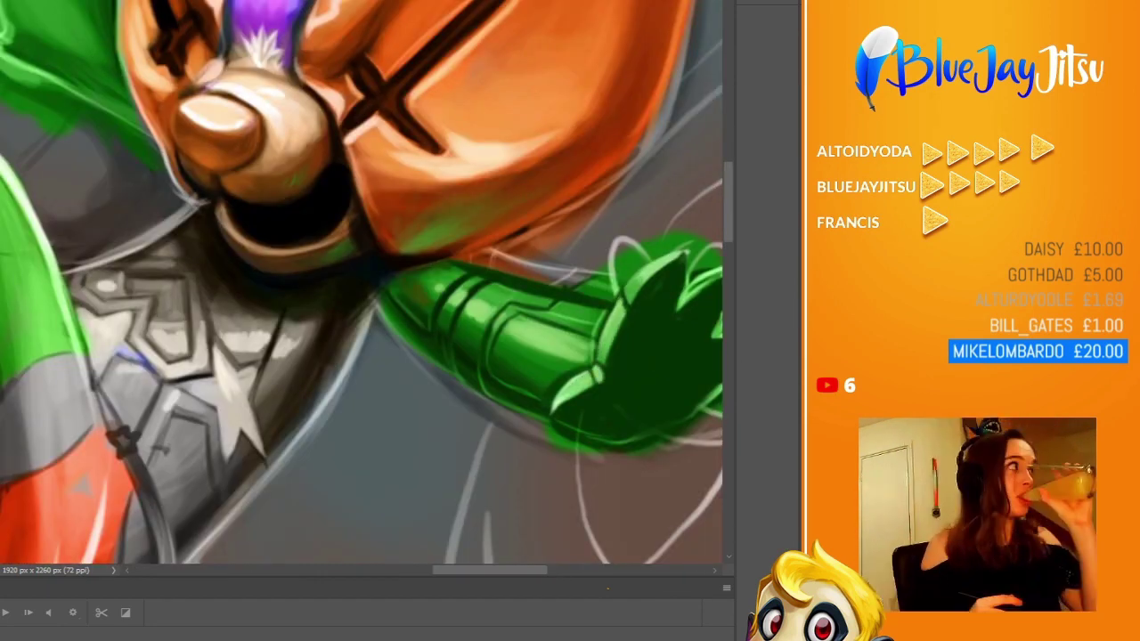
drag(529, 332, 446, 285)
- Draw dark green armour panel lines across the far arm and hand
scroll(446, 285, down, 2)
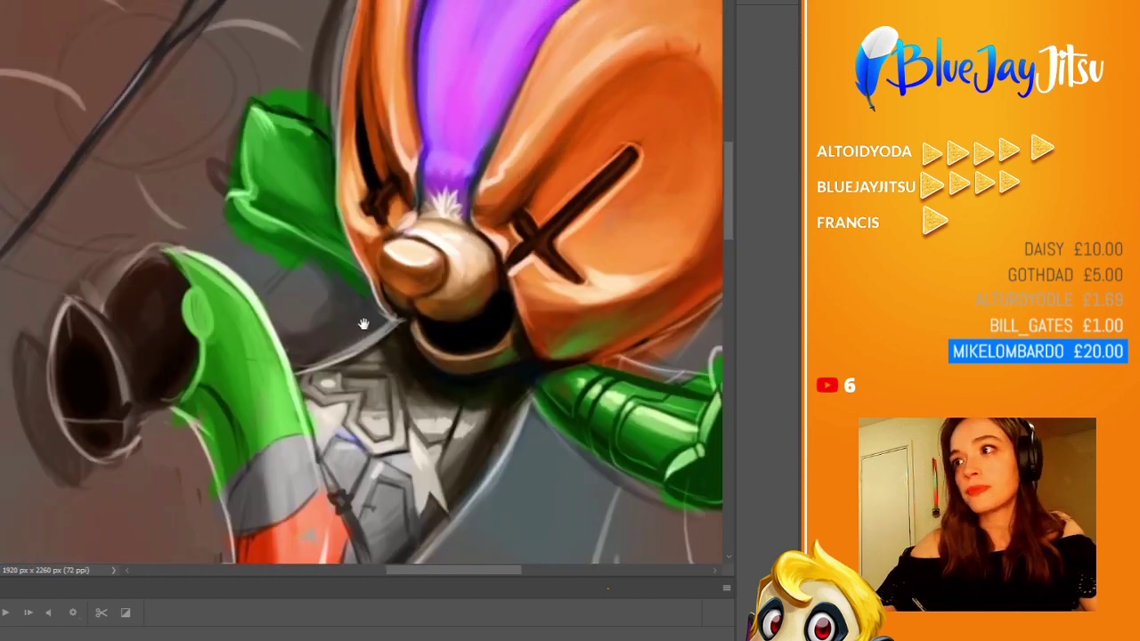
scroll(166, 129, up, 2)
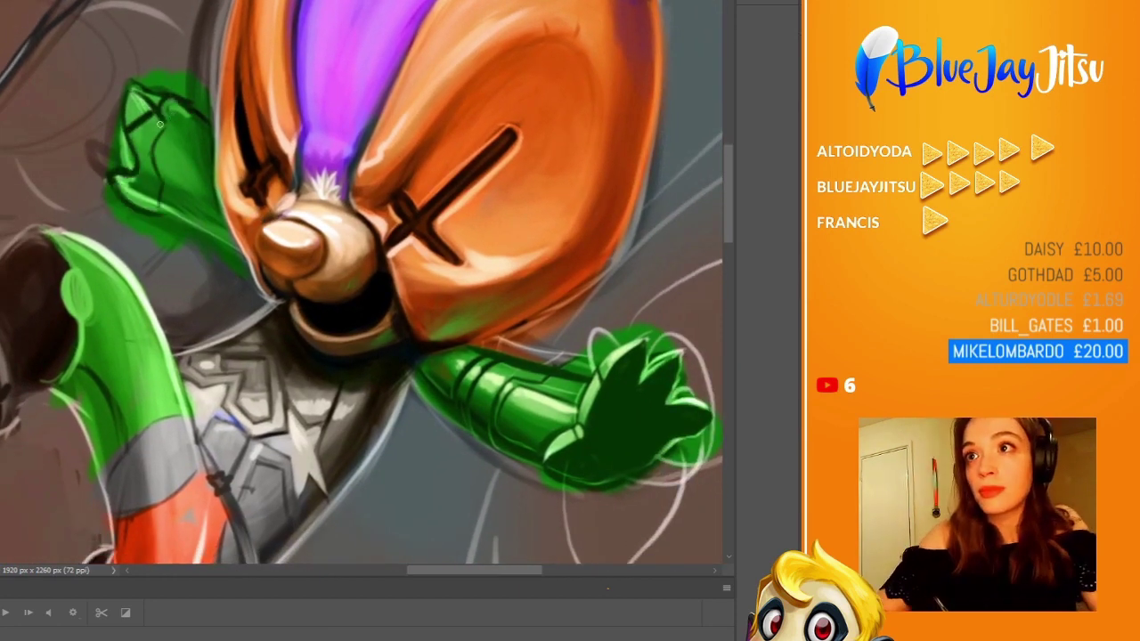
scroll(361, 285, down, 3)
scroll(361, 285, up, 2)
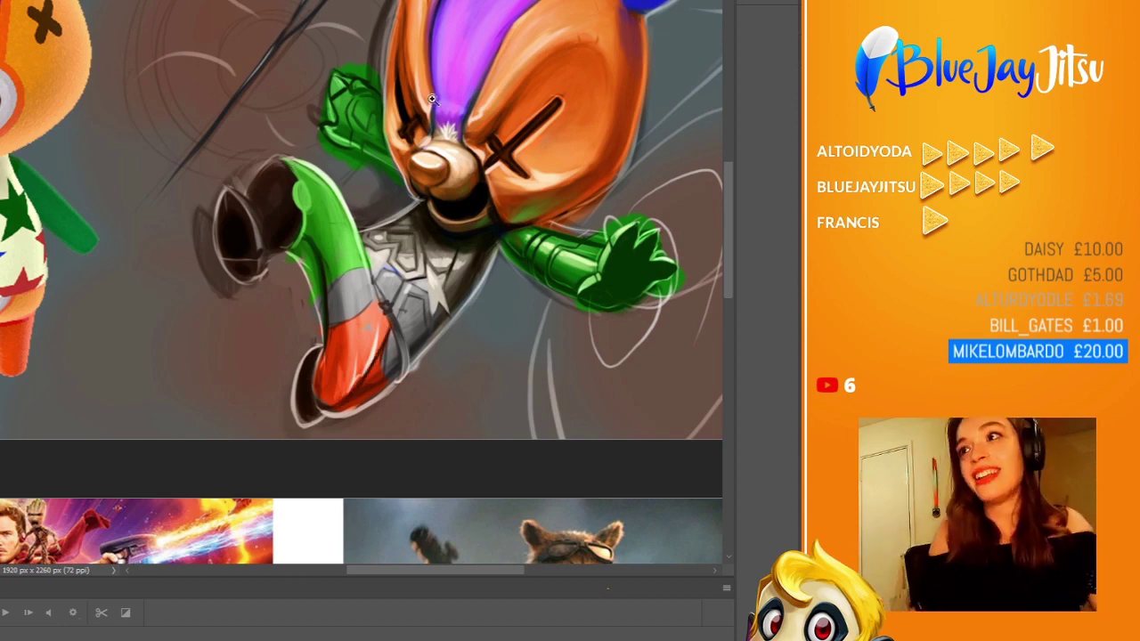
- Paint the torso star bright white with a green glow around its edges
scroll(433, 100, down, 3)
scroll(447, 413, up, 3)
mouse_move(441, 406)
mouse_down()
mouse_move(450, 418)
mouse_move(445, 401)
mouse_up()
scroll(418, 392, down, 1)
drag(374, 374, 392, 392)
scroll(427, 347, down, 1)
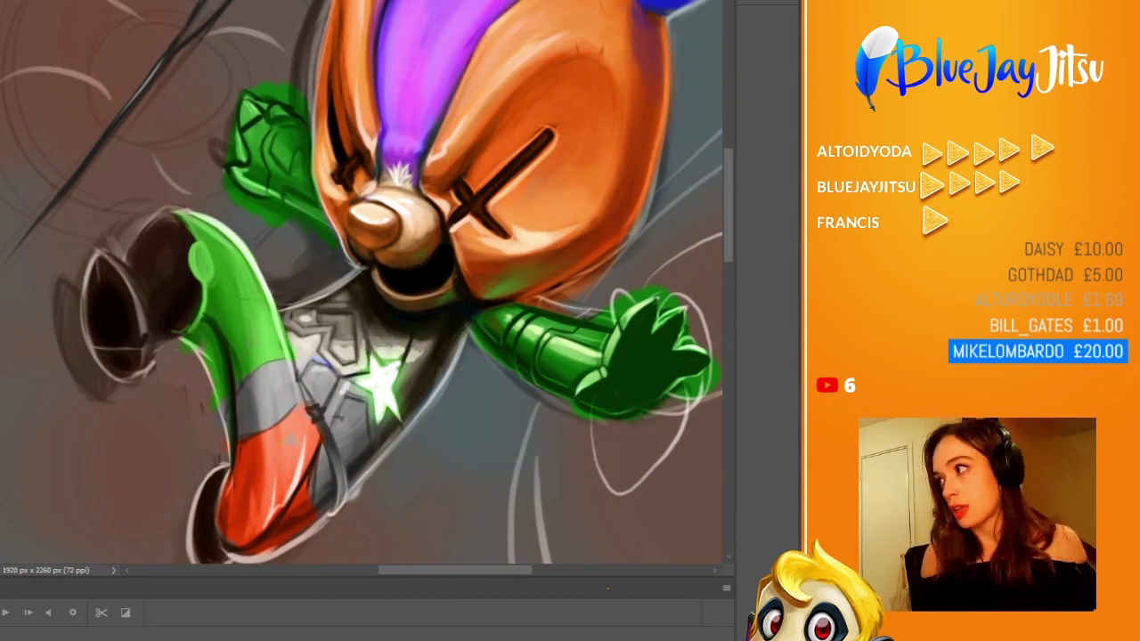
- Paint a second white star on the chest just below the jaw and surround it with a red glow
scroll(428, 347, up, 1)
scroll(427, 347, down, 3)
scroll(427, 347, up, 4)
mouse_move(446, 348)
mouse_down()
mouse_move(437, 334)
mouse_move(449, 304)
mouse_move(298, 357)
mouse_up()
scroll(492, 335, up, 2)
drag(464, 330, 467, 445)
mouse_move(294, 343)
mouse_down()
mouse_move(491, 335)
mouse_move(294, 352)
mouse_up()
scroll(486, 333, down, 3)
scroll(481, 331, up, 3)
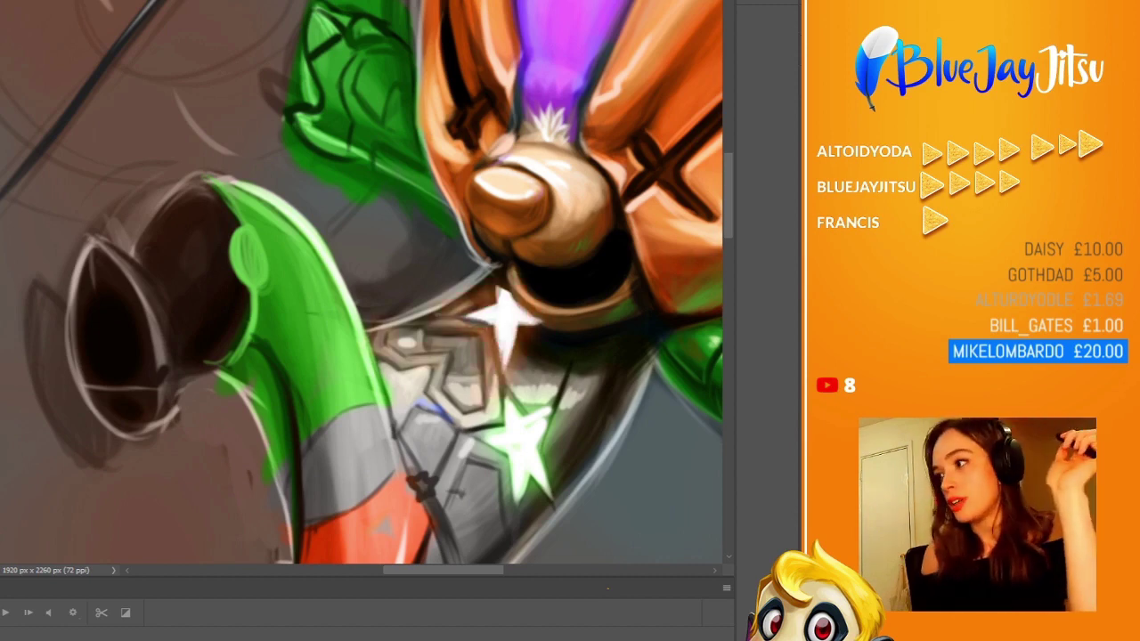
key(ctrl+z)
key(ctrl+z)
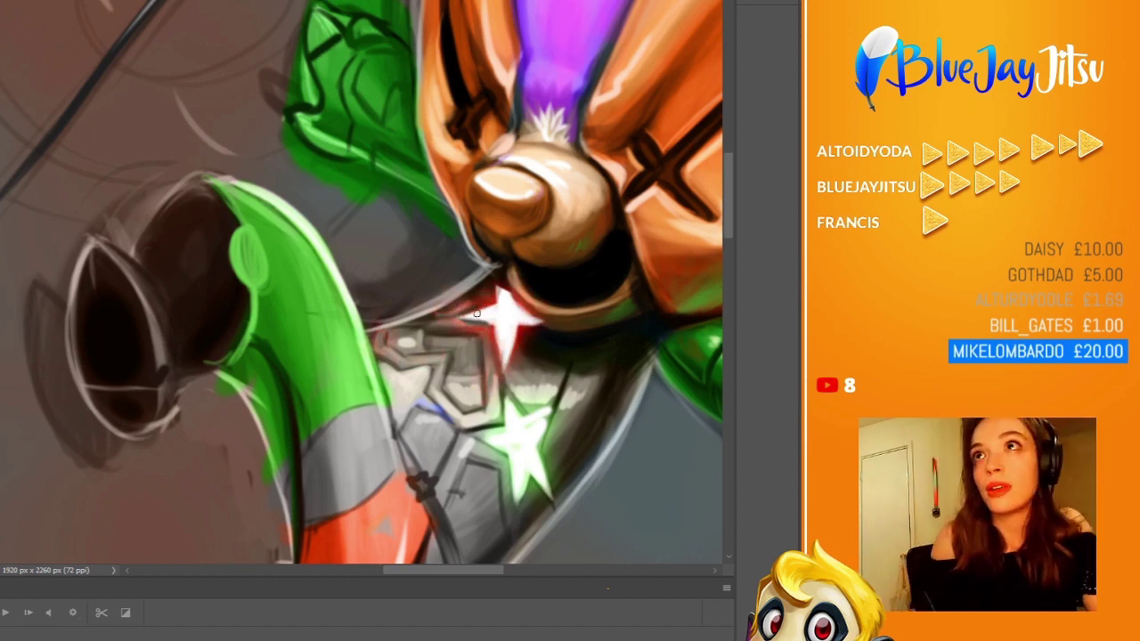
- Paint a third white star with a blue glow on the torso beside the green leg
scroll(476, 313, down, 5)
scroll(443, 362, up, 5)
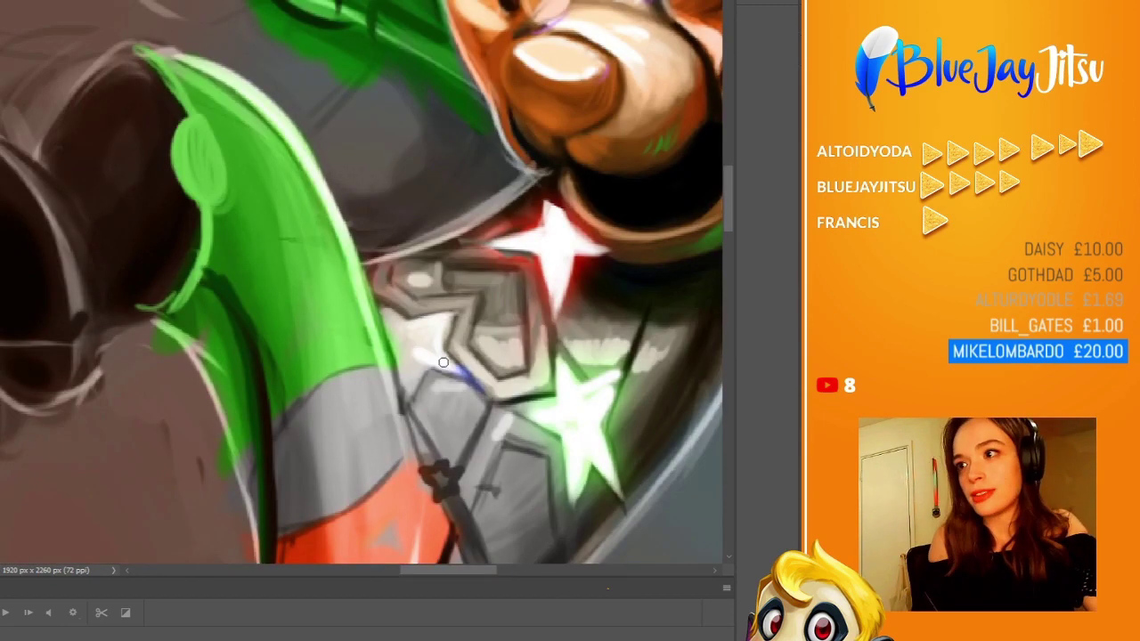
drag(443, 363, 419, 352)
scroll(442, 363, down, 5)
scroll(443, 363, up, 2)
scroll(442, 362, down, 2)
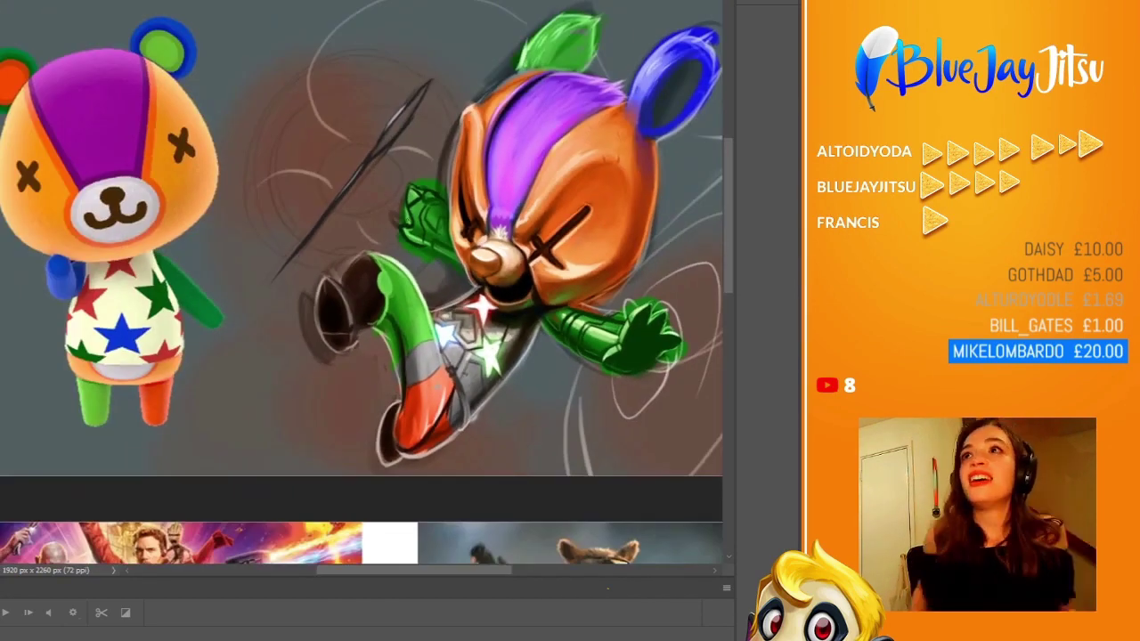
scroll(508, 365, up, 3)
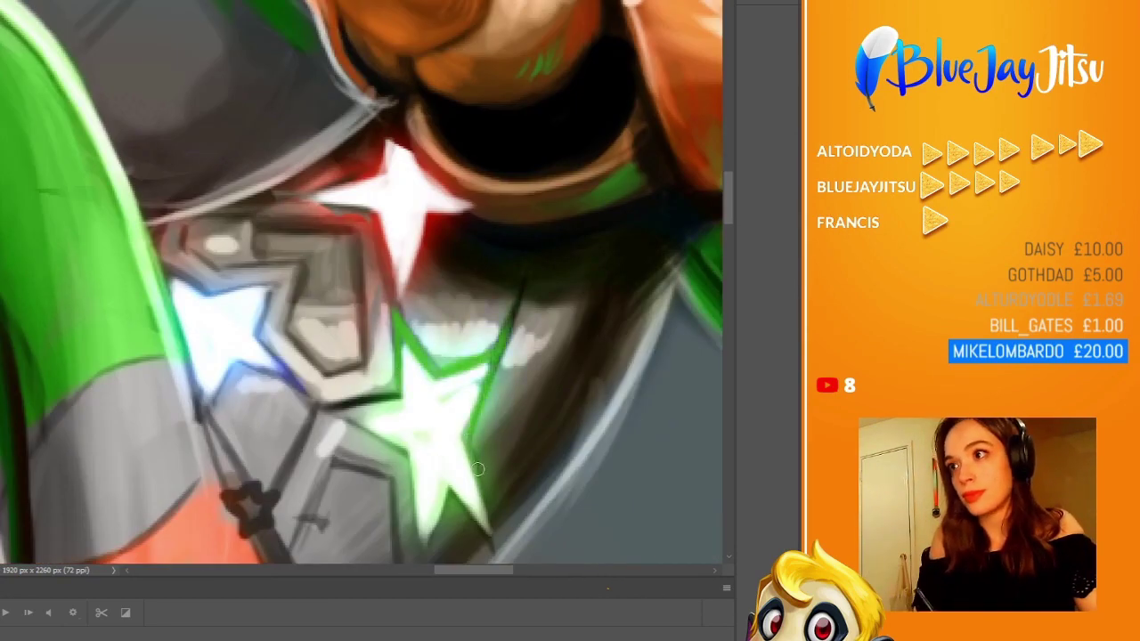
- Sharpen the three glowing torso stars with crisp blue, green and red outlines
scroll(507, 365, up, 2)
drag(267, 210, 224, 296)
drag(164, 207, 265, 205)
drag(290, 116, 388, 53)
scroll(401, 268, down, 5)
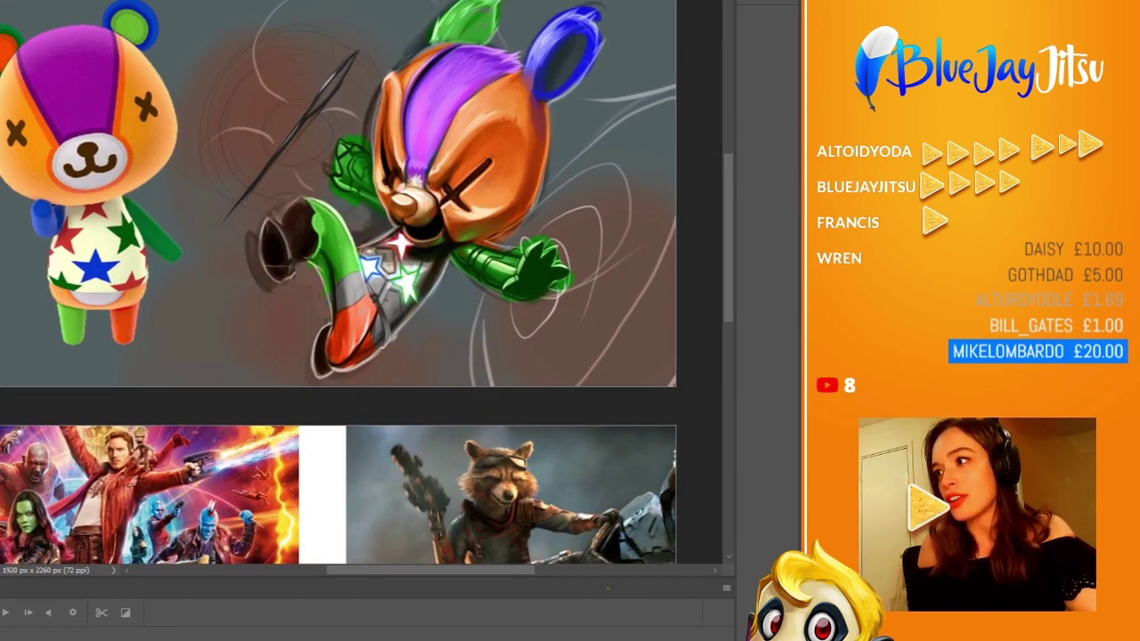
- Trace a Pen tool path around the far arm, green ear, purple fur and edge of the orange head
scroll(338, 120, up, 1)
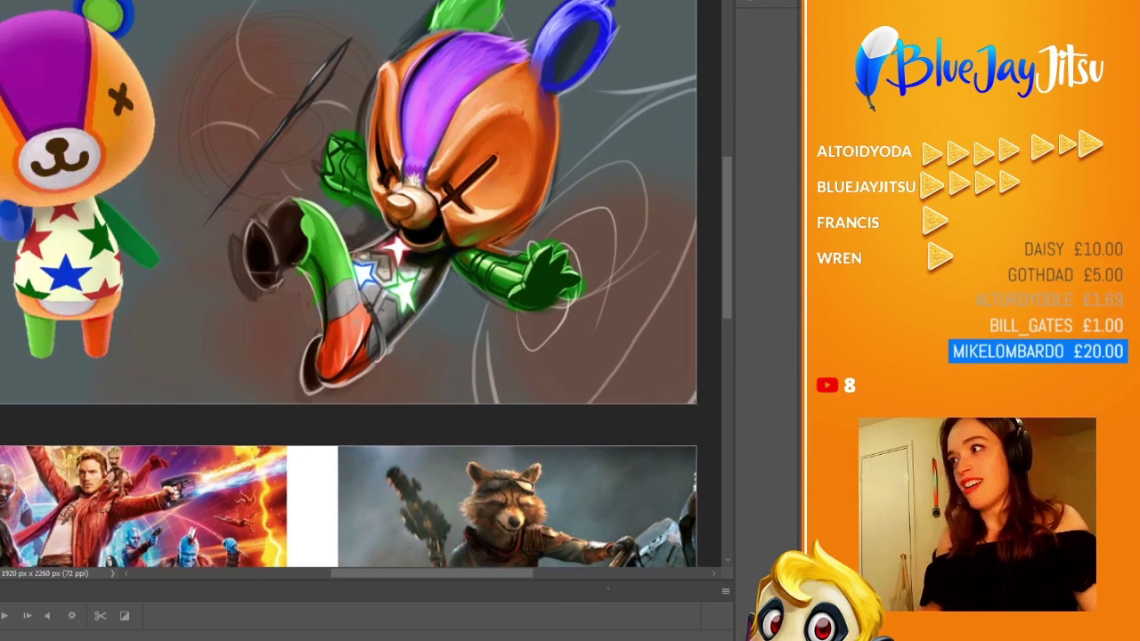
scroll(645, 236, up, 2)
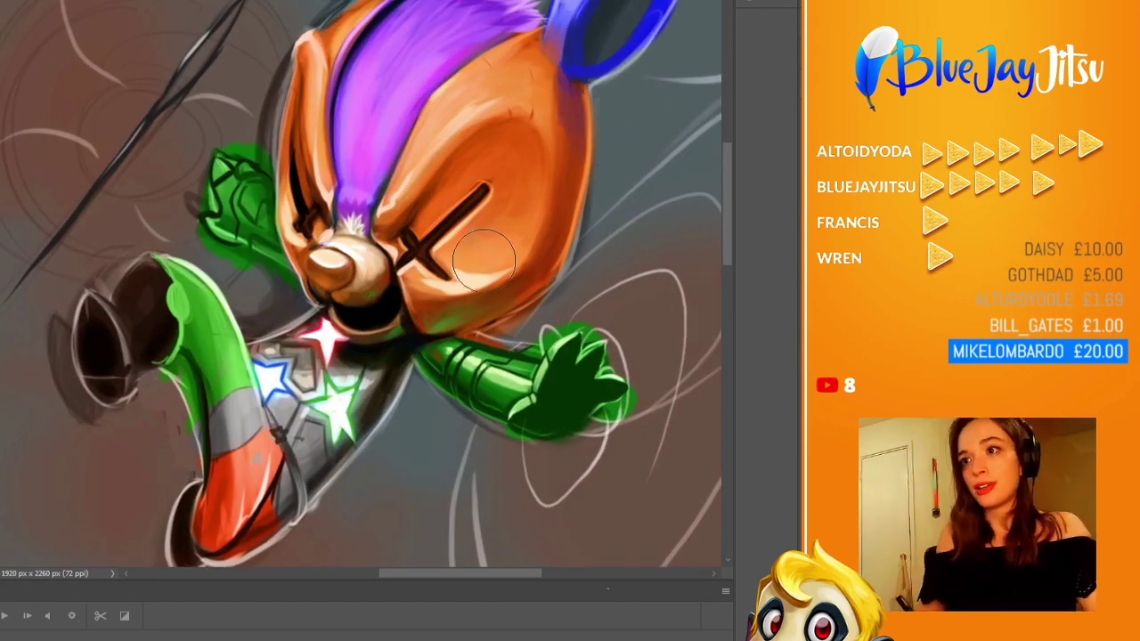
scroll(483, 258, up, 3)
key(p)
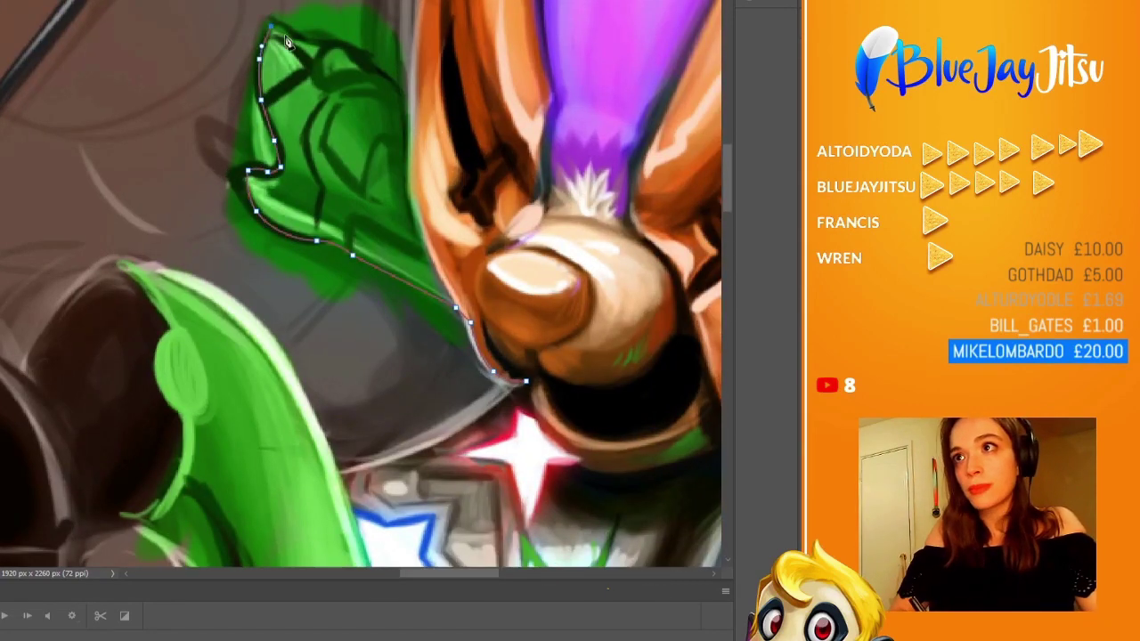
scroll(370, 107, down, 2)
scroll(476, 12, up, 3)
scroll(490, 22, right, 3)
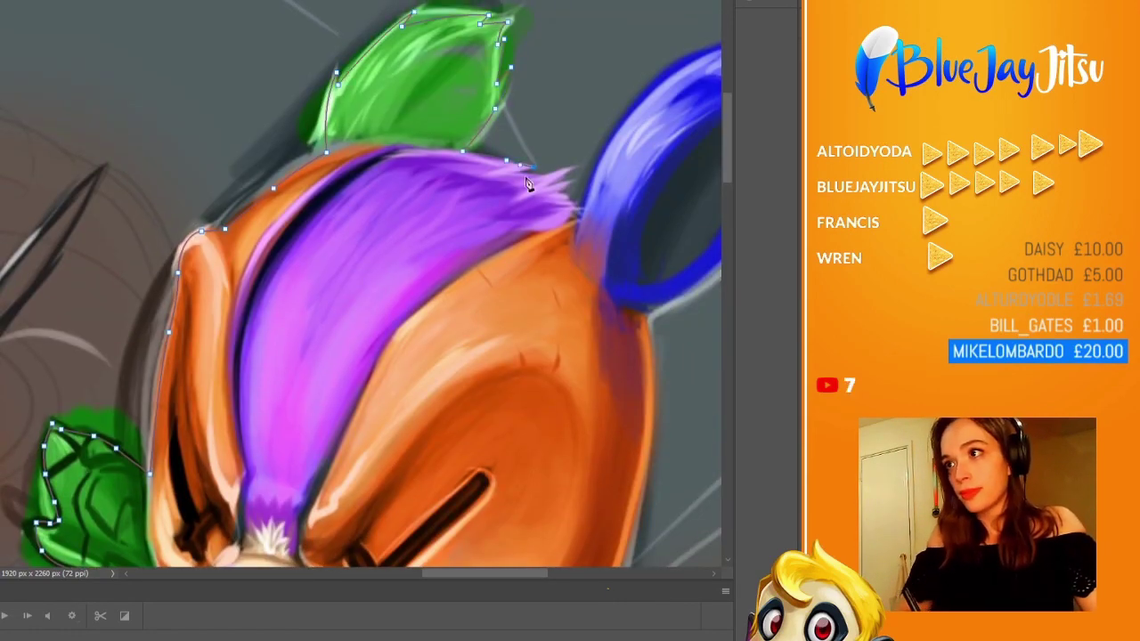
scroll(527, 184, down, 2)
scroll(398, 323, down, 5)
scroll(398, 323, up, 2)
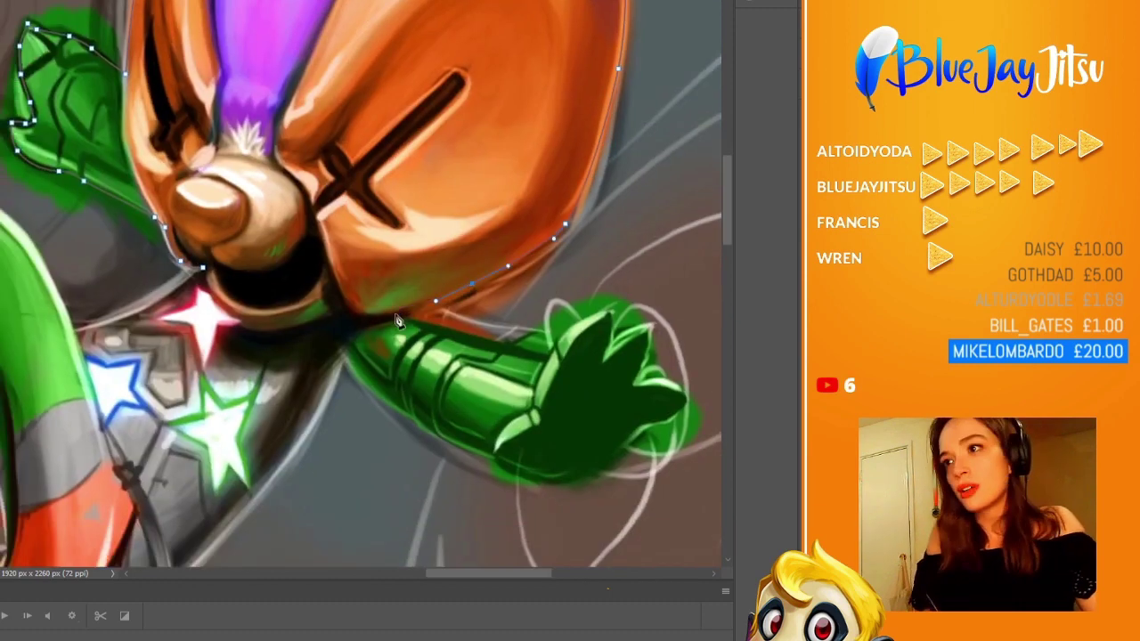
- Continue the Pen path around the near hand and arm, down the torso edge and around the red leg's foot
scroll(543, 303, up, 4)
scroll(595, 398, down, 3)
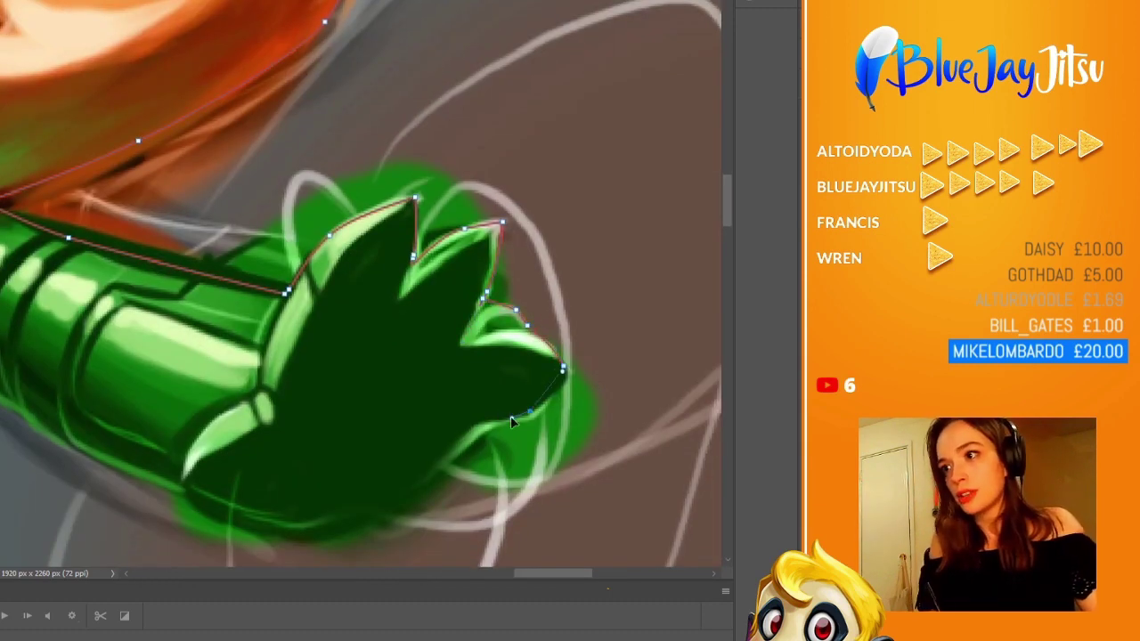
scroll(508, 415, down, 3)
scroll(508, 415, left, 2)
scroll(246, 150, up, 3)
scroll(246, 150, down, 3)
scroll(249, 222, down, 4)
scroll(249, 222, left, 3)
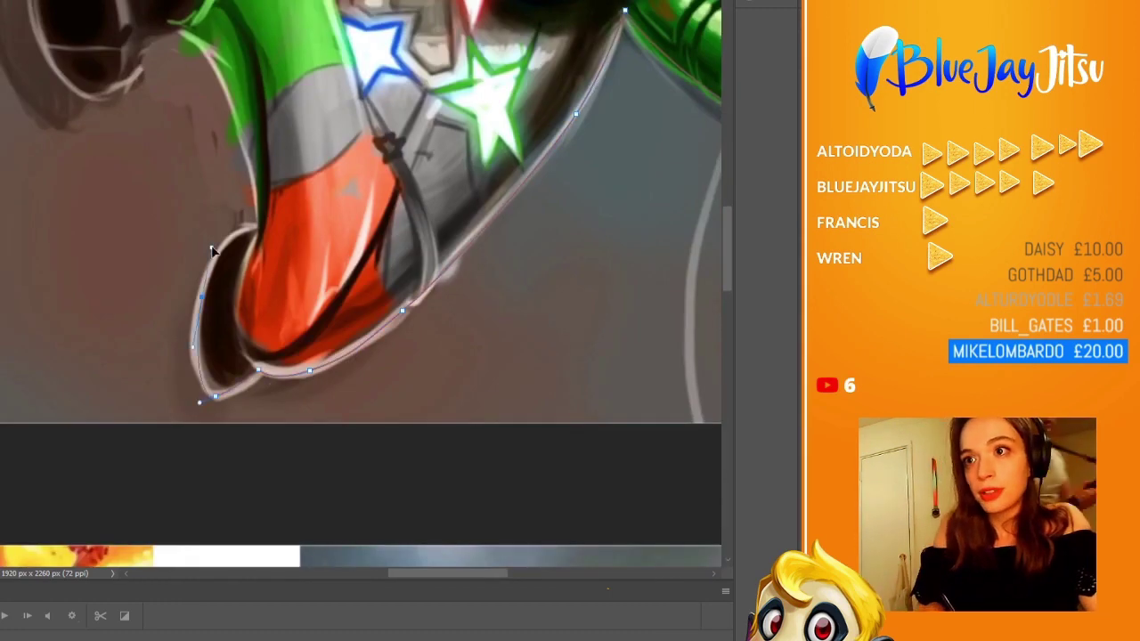
- Complete the Pen path around the raised brown boot and green leg, and isolate the bear on a white background
scroll(249, 241, up, 2)
scroll(249, 246, up, 3)
scroll(249, 244, up, 2)
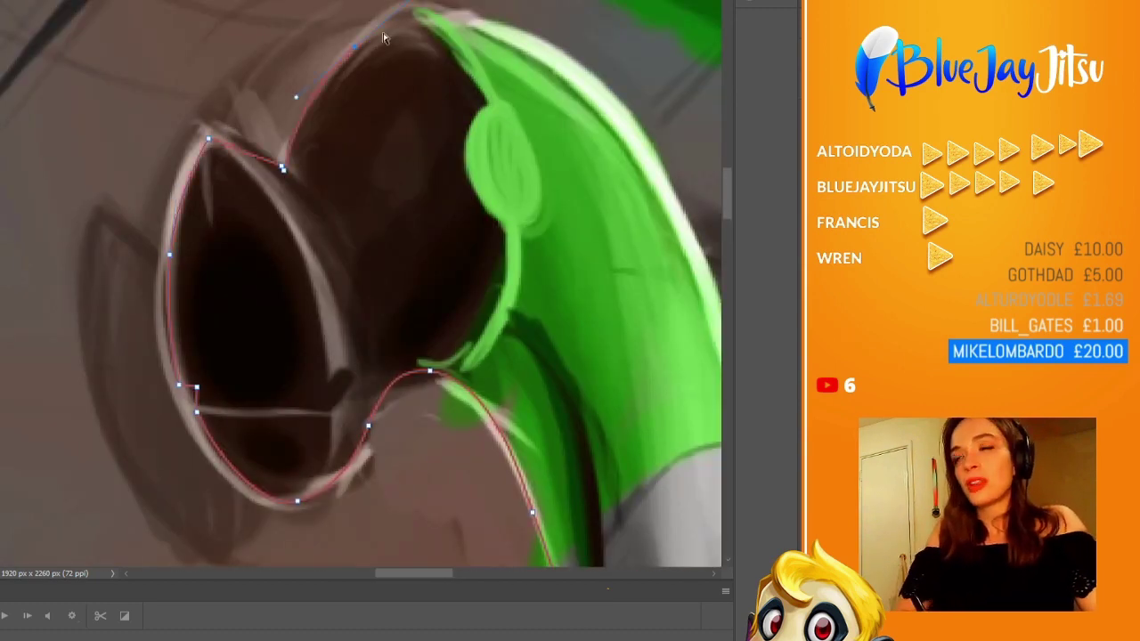
scroll(249, 245, down, 3)
scroll(517, 406, down, 3)
scroll(517, 406, down, 5)
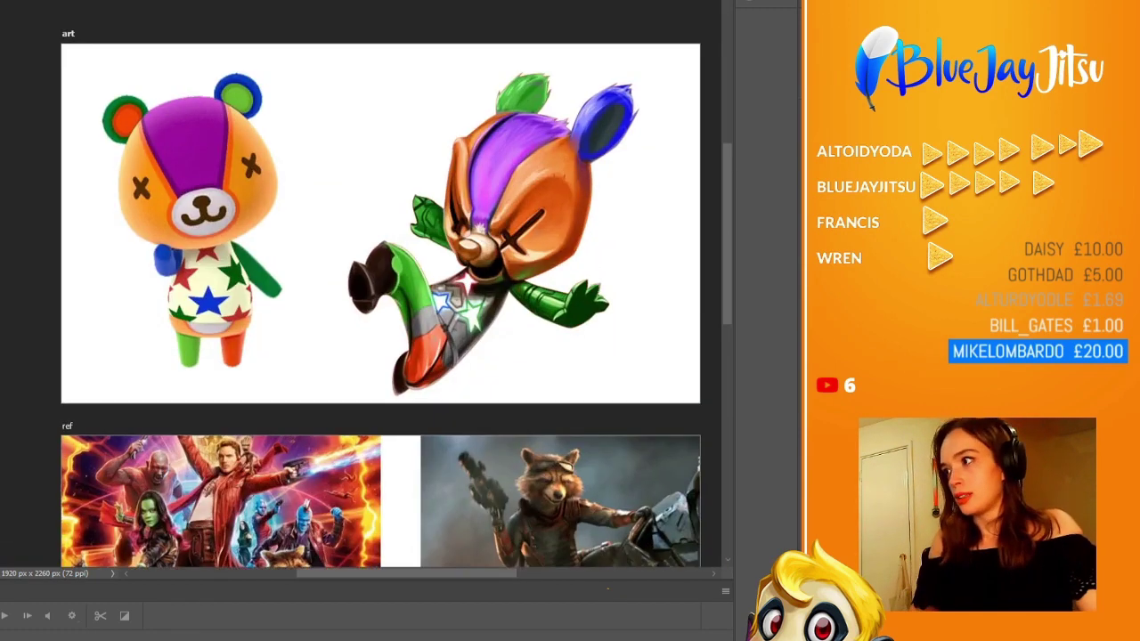
- Fill the background with dark navy and brush in darker clouds and pale grey smoke behind the bear
drag(570, 392, 674, 267)
drag(674, 196, 400, 383)
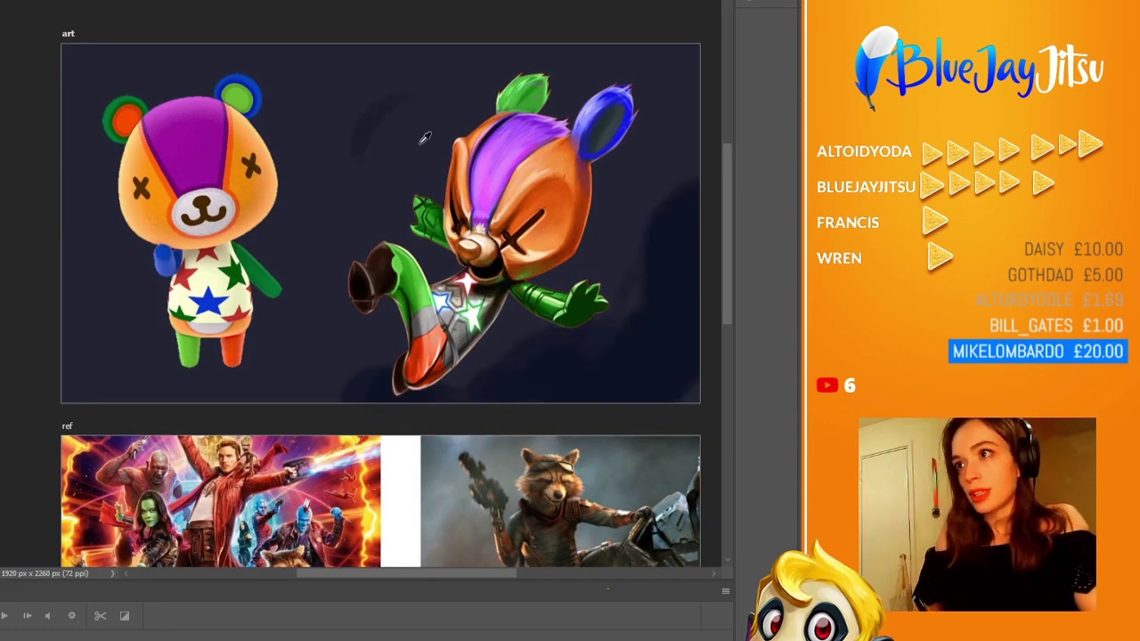
drag(312, 267, 472, 83)
mouse_move(374, 214)
mouse_down()
mouse_move(463, 64)
mouse_move(484, 104)
mouse_move(364, 160)
mouse_up()
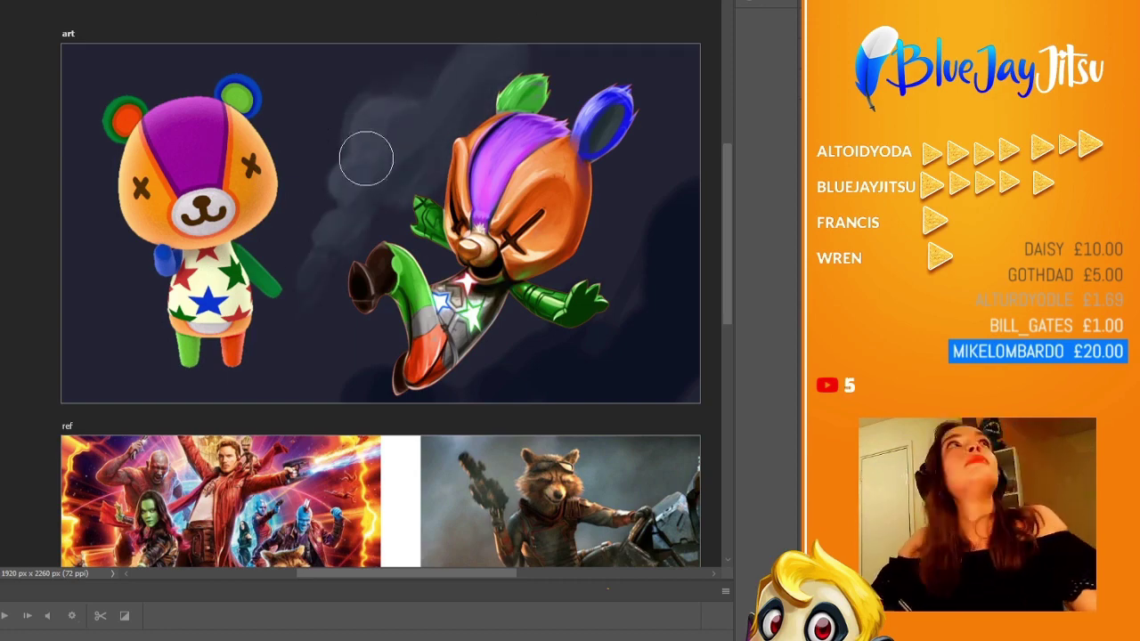
- Paint dark red haze into the navy background around the bear with a larger brush
key(bracketright)
key(bracketright)
key(bracketright)
key(bracketright)
drag(615, 321, 538, 423)
scroll(382, 63, down, 3)
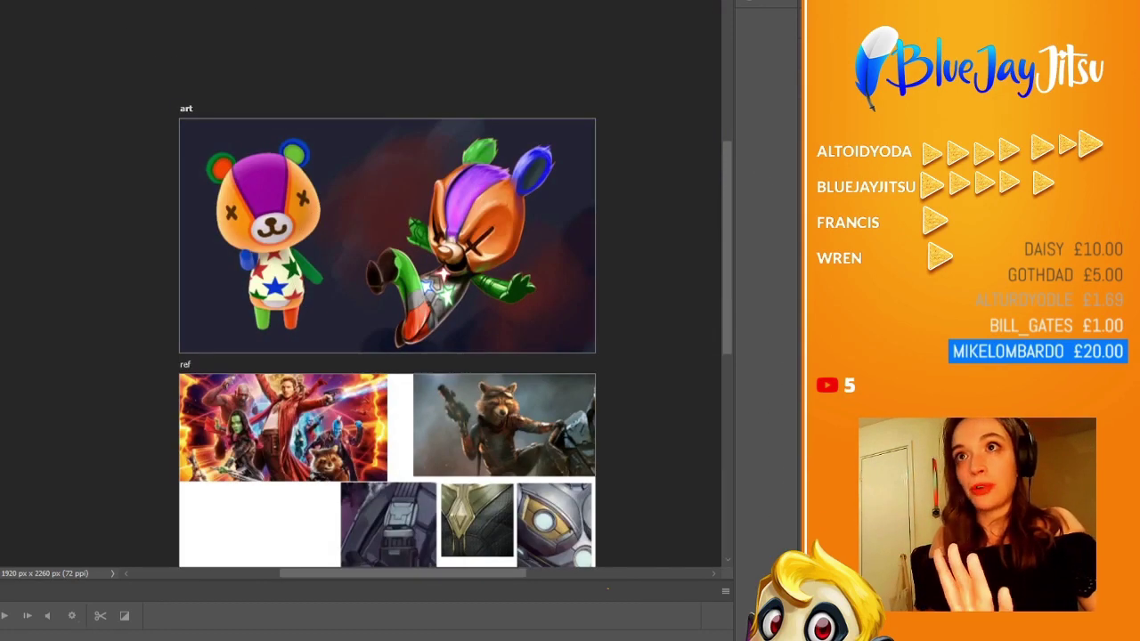
- Flip the canvas horizontally and repaint the cross mark and orange fur around the far eye with a small brush
key(h)
scroll(374, 160, up, 6)
key(bracketleft)
key(bracketleft)
key(bracketleft)
key(bracketleft)
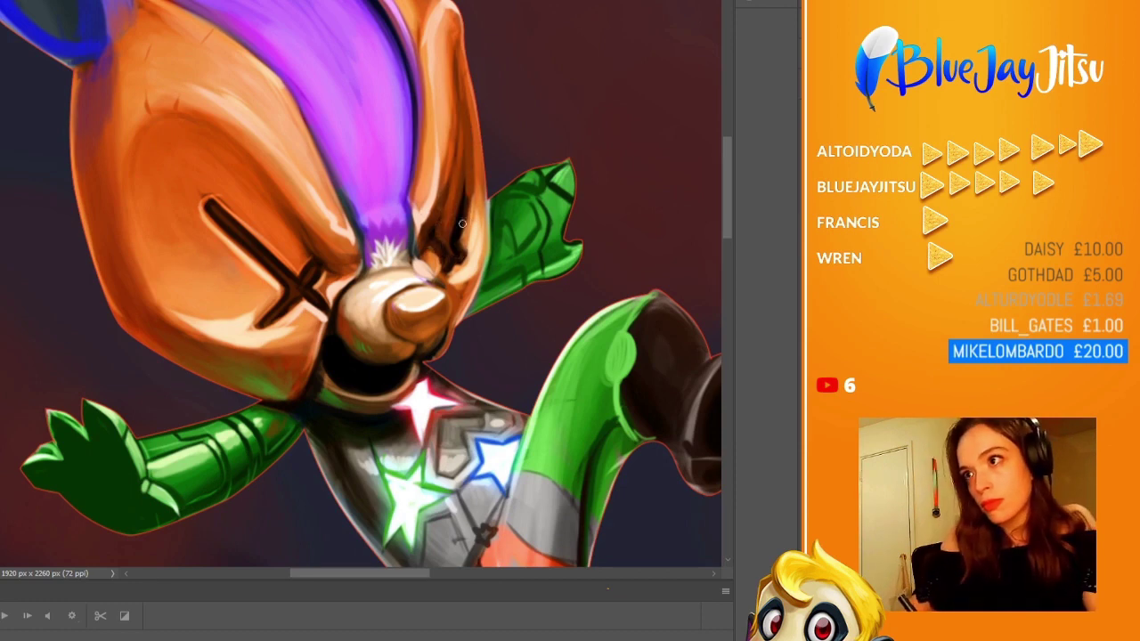
drag(465, 255, 449, 227)
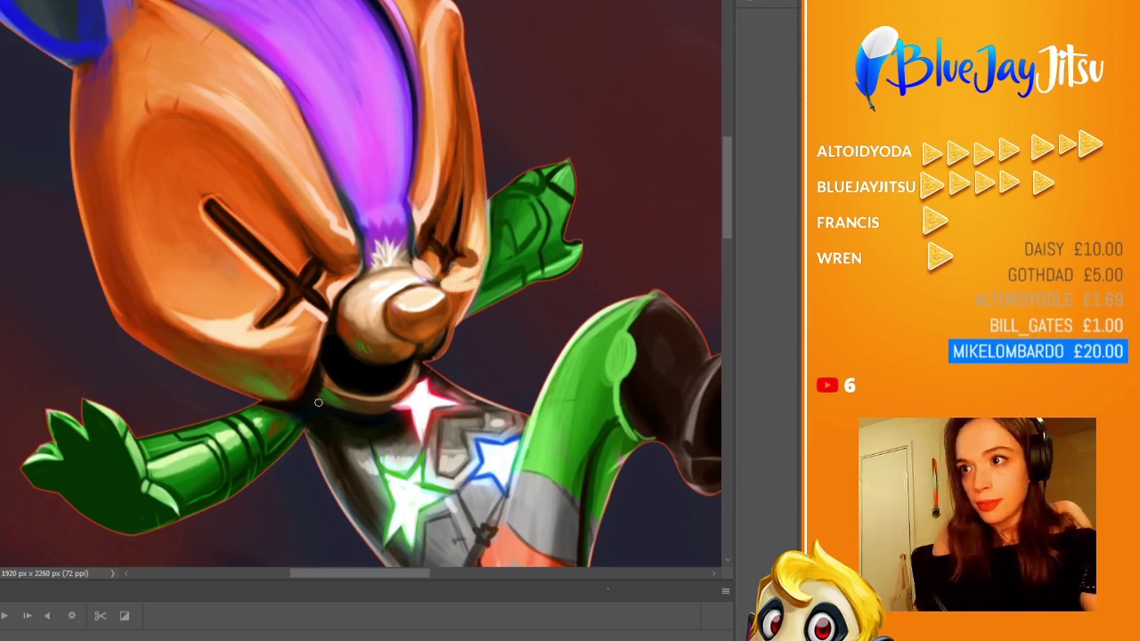
- Try a glowing pale-blue zigzag stroke in the background beside the bear's head, and undo it
scroll(318, 402, down, 4)
scroll(318, 402, up, 3)
scroll(318, 402, down, 3)
drag(227, 194, 184, 368)
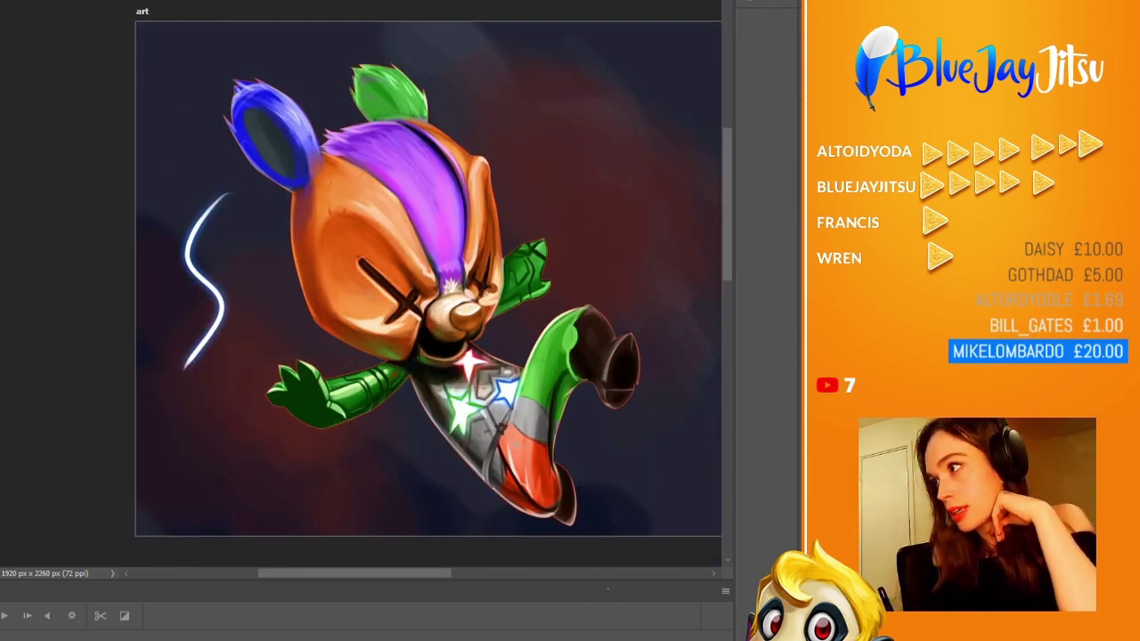
drag(227, 191, 183, 294)
key(ctrl+z)
key(ctrl+z)
- Paint looping white-hot light trails with an orange glow around the bear's near outstretched glove
mouse_move(287, 397)
mouse_down()
mouse_move(325, 375)
mouse_move(298, 331)
mouse_up()
mouse_move(329, 392)
mouse_down()
mouse_move(179, 259)
mouse_move(268, 525)
mouse_up()
scroll(356, 311, up, 2)
scroll(356, 312, down, 3)
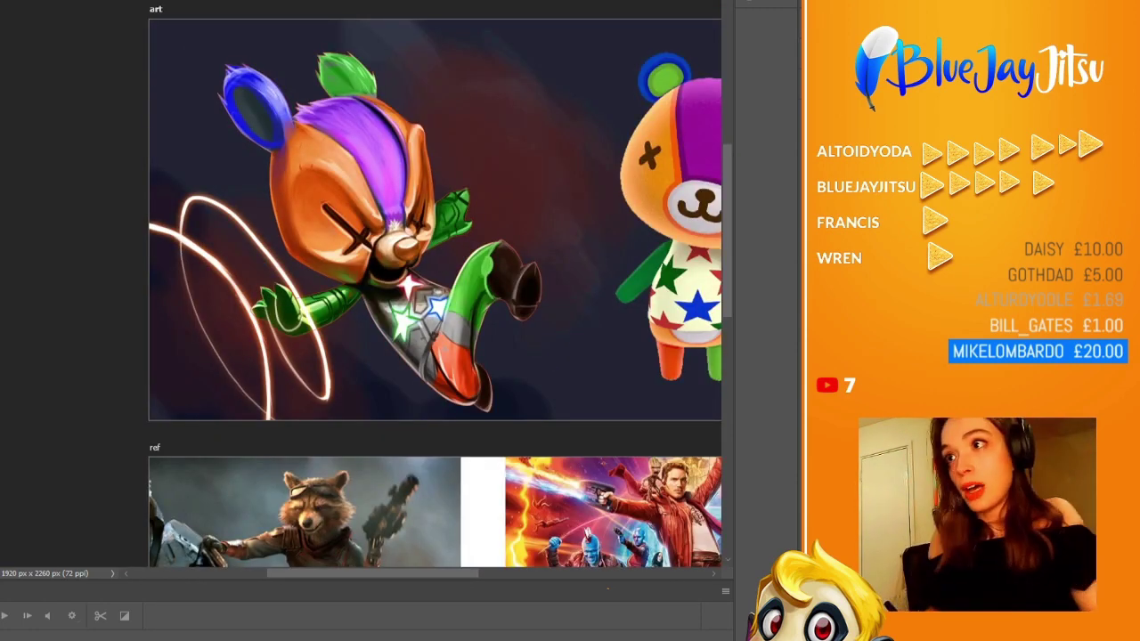
- Paint a sharp diagonal white-orange light streak beside the far arm, with thin sparks and faint arcs around it
scroll(485, 187, up, 2)
scroll(486, 187, down, 1)
drag(424, 29, 545, 213)
key(ctrl+z)
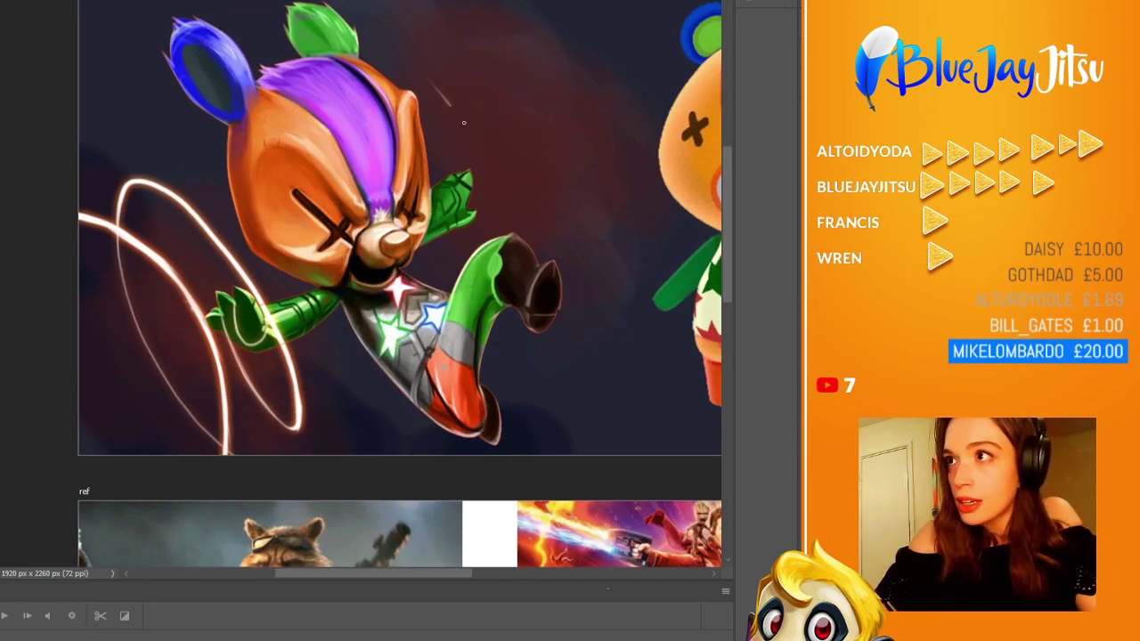
mouse_move(434, 82)
mouse_down()
mouse_move(548, 228)
mouse_move(472, 59)
mouse_move(530, 223)
mouse_up()
scroll(553, 237, up, 2)
scroll(493, 87, down, 3)
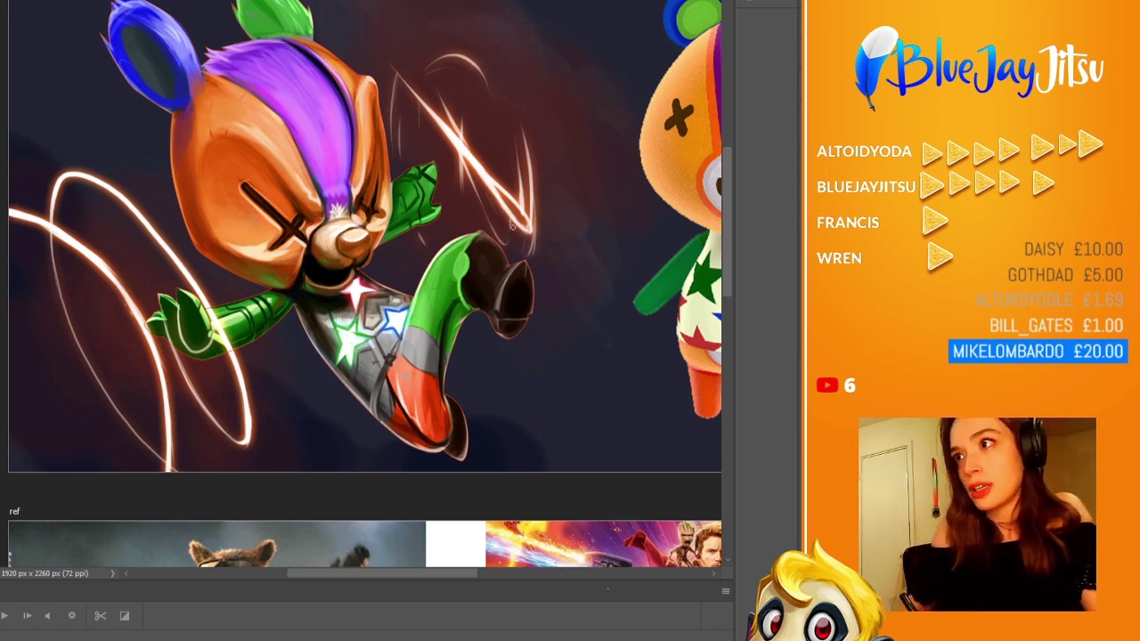
- Add a large glowing arc with a red tail beyond the far arm, and a red trail and brighter loops at the near glove
scroll(365, 267, down, 3)
scroll(365, 267, up, 2)
drag(530, 17, 477, 305)
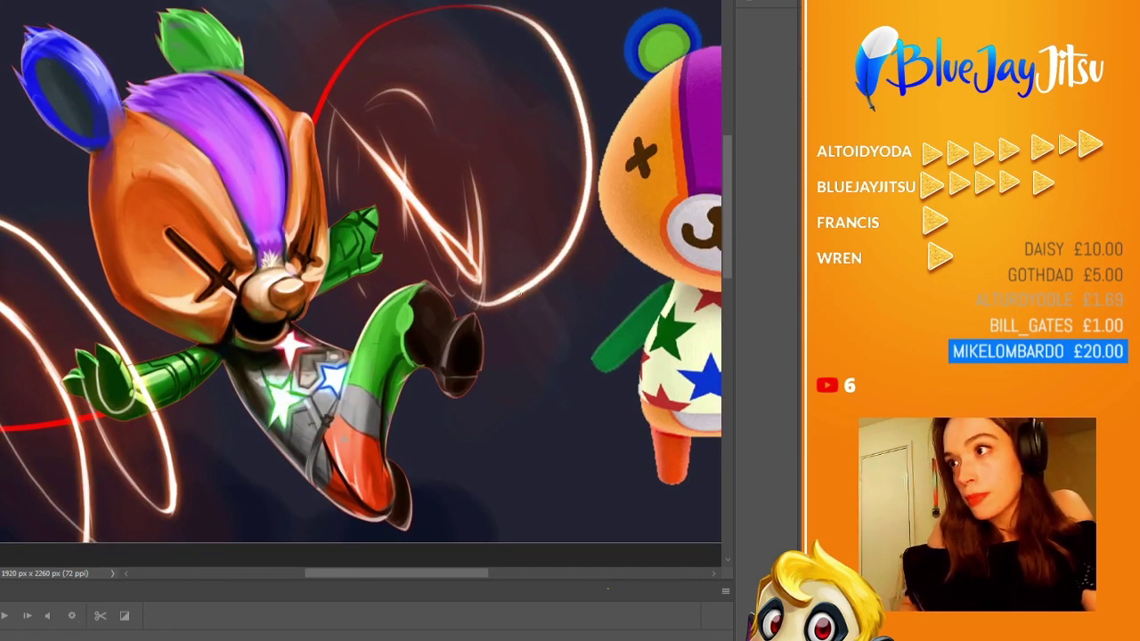
scroll(451, 244, down, 3)
scroll(267, 312, up, 3)
drag(134, 218, 258, 499)
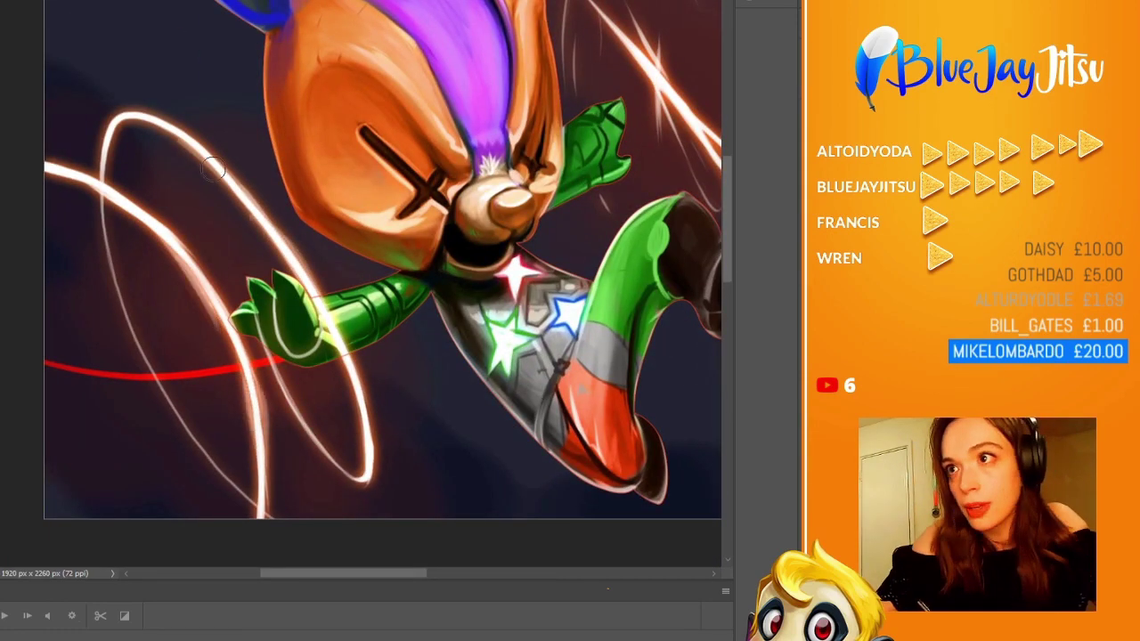
drag(374, 489, 351, 431)
- Paint the near glove's palm reddish brown and brighten the light trail's highlights on the fingers and forearm
scroll(351, 431, down, 3)
scroll(579, 244, up, 3)
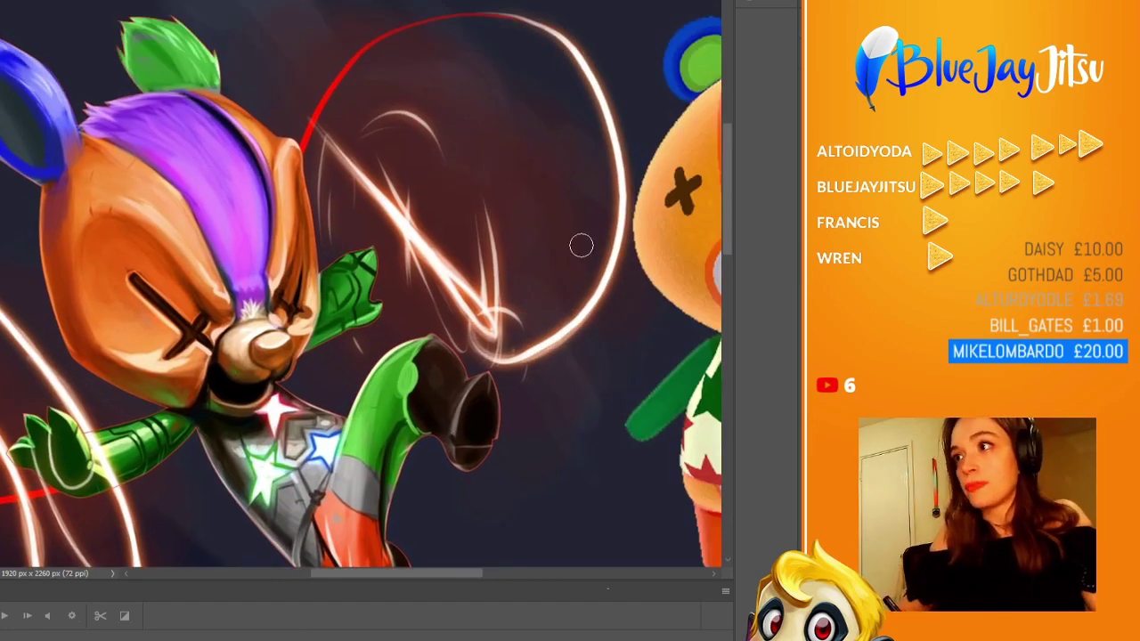
scroll(580, 244, down, 1)
scroll(258, 245, up, 2)
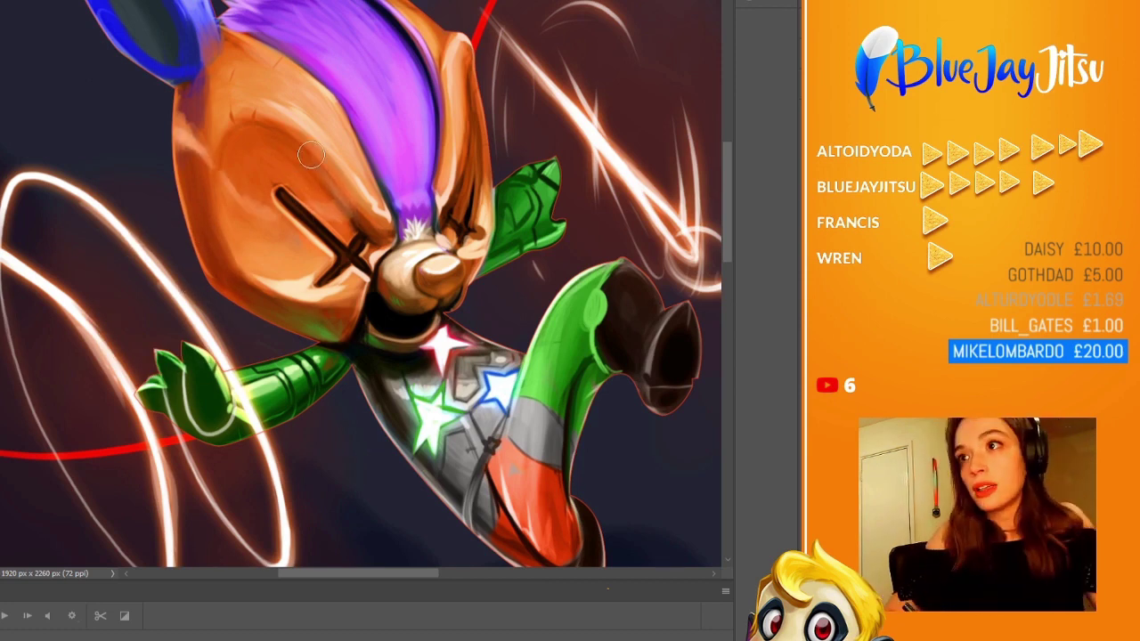
scroll(426, 474, up, 2)
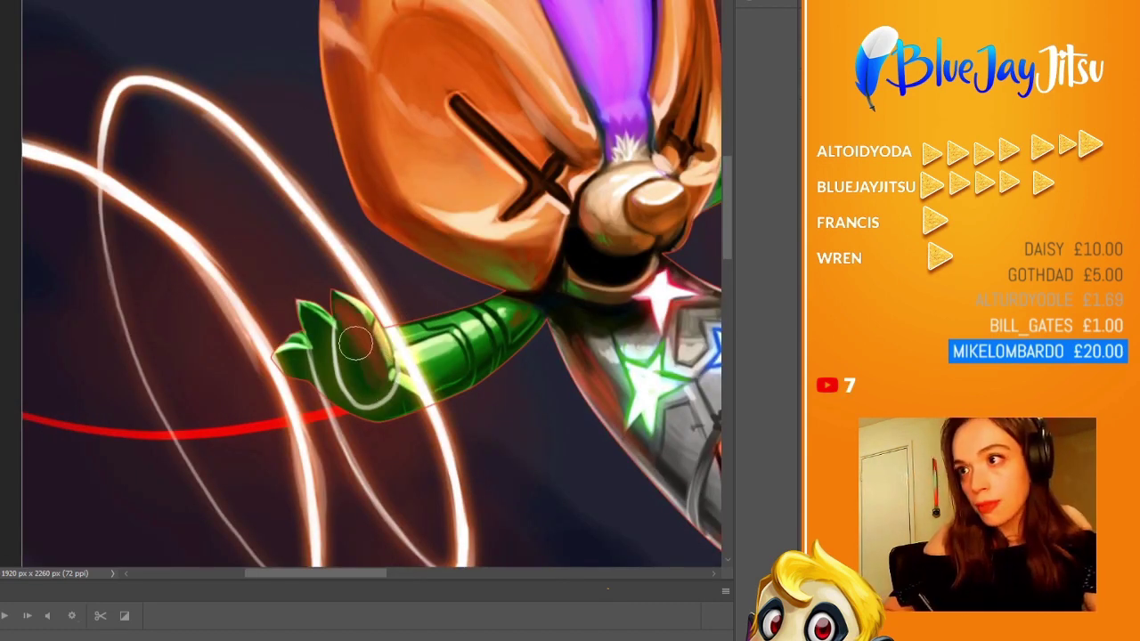
scroll(355, 343, up, 1)
scroll(433, 306, down, 2)
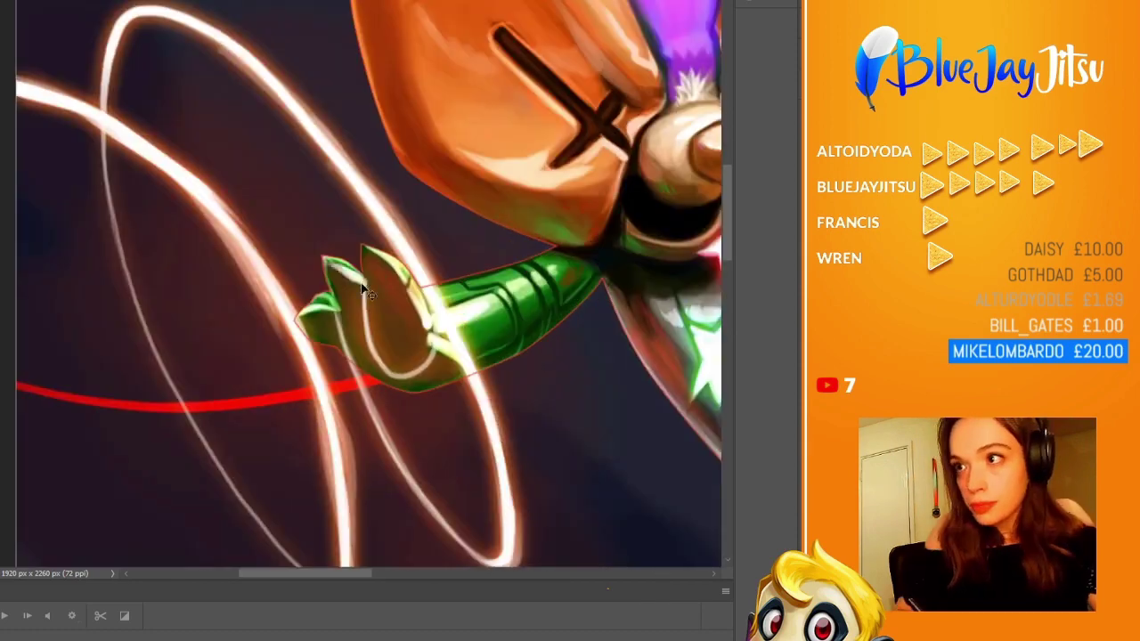
scroll(401, 294, up, 3)
scroll(380, 281, down, 1)
- Shade the torso's outer edge with dark reddish brown, and outline the chest armour panels around the stars in black
scroll(321, 134, down, 3)
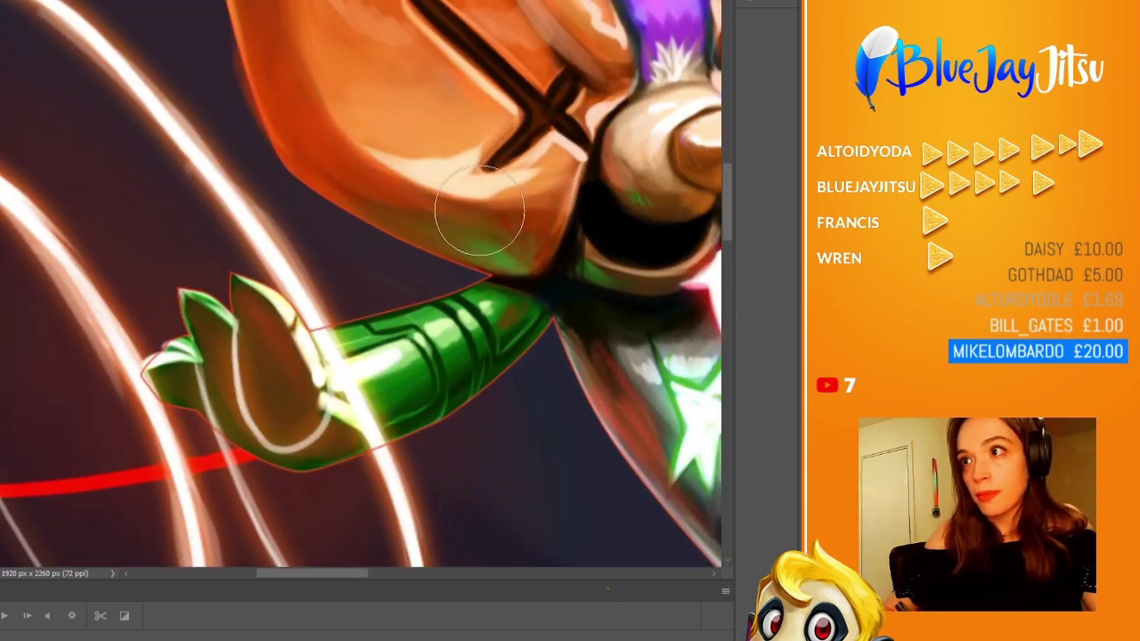
scroll(374, 267, up, 2)
scroll(453, 245, up, 3)
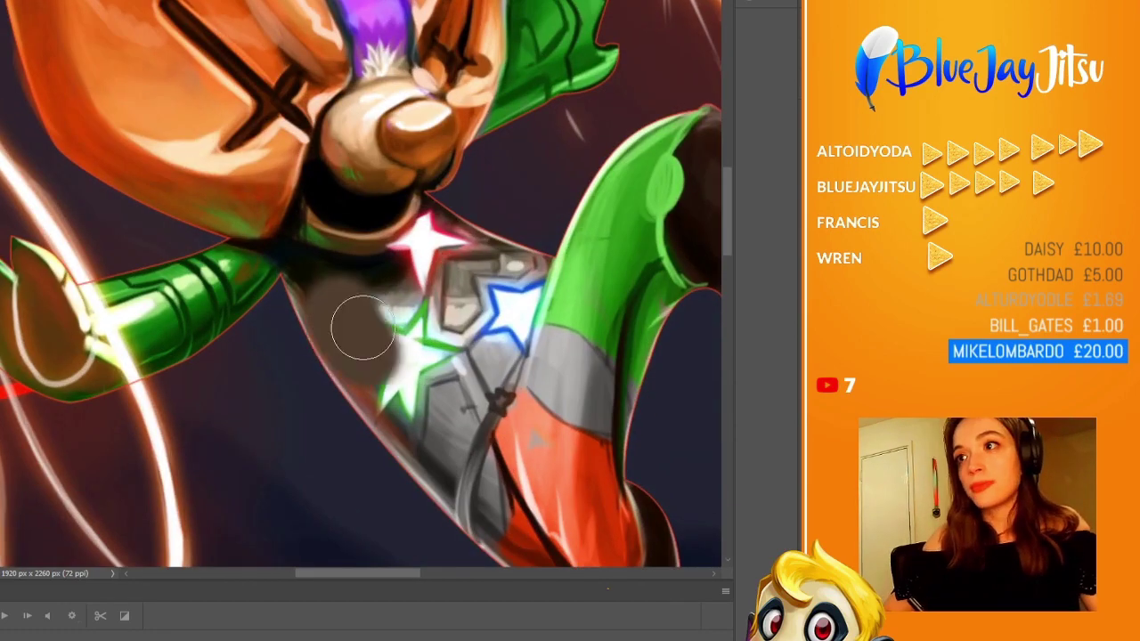
scroll(351, 286, down, 2)
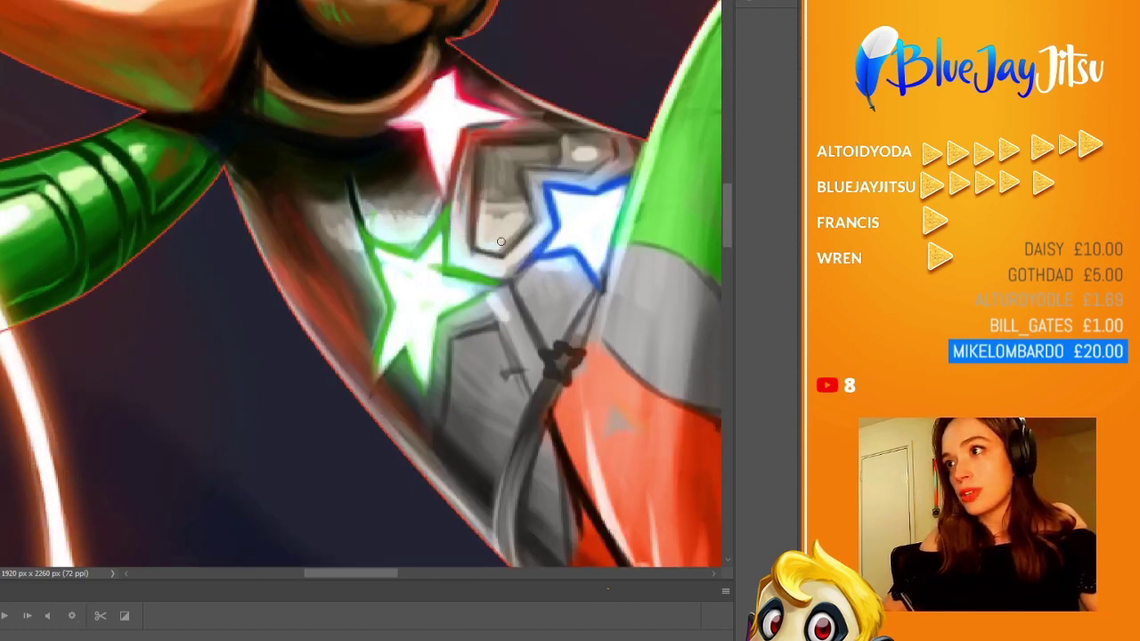
drag(500, 241, 547, 167)
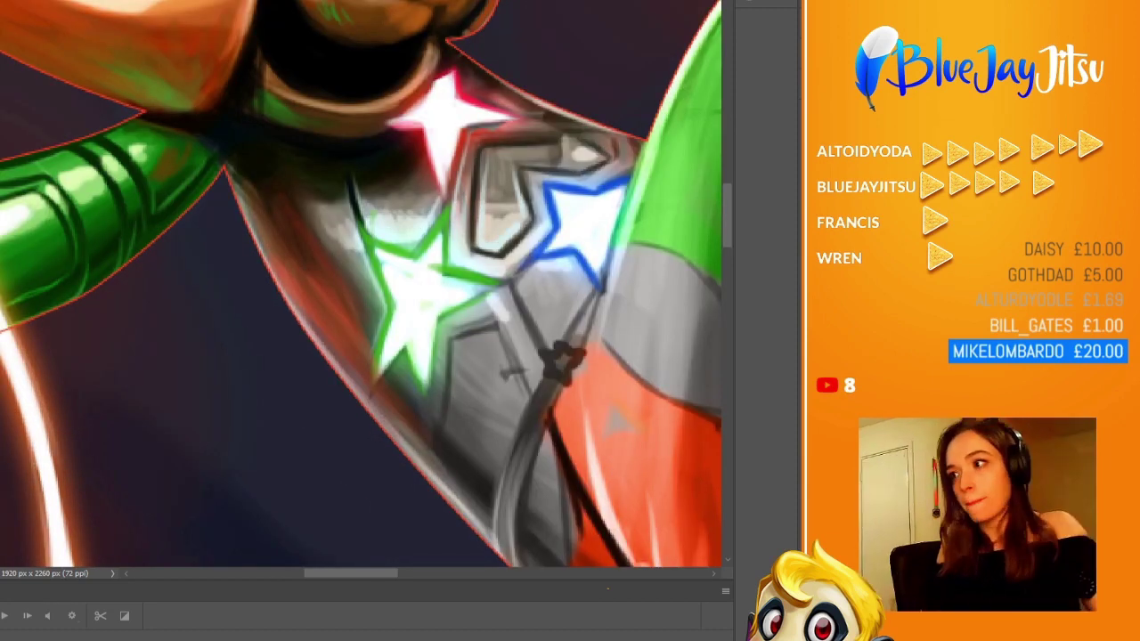
drag(479, 274, 525, 394)
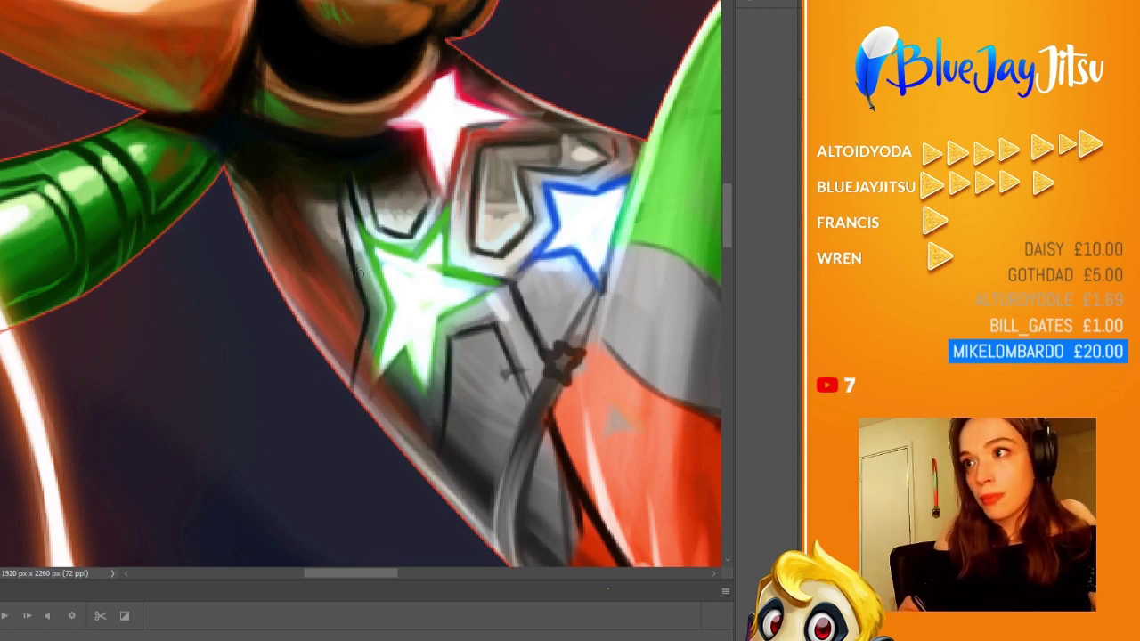
drag(354, 165, 398, 196)
scroll(494, 226, down, 2)
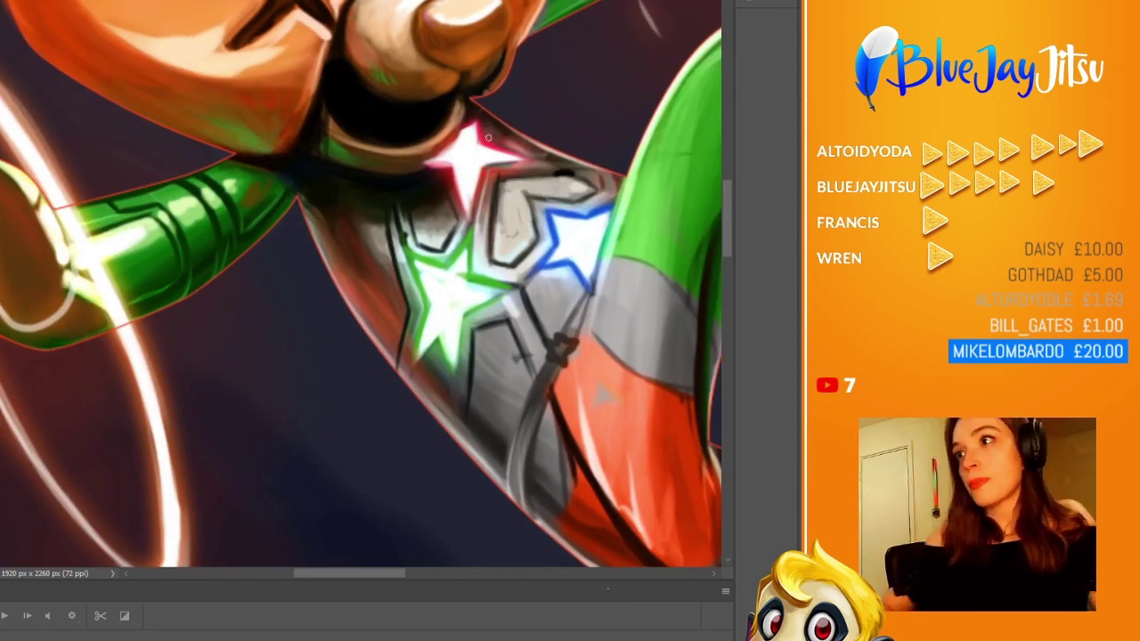
- Paint pink glow from the red star onto the collar and chin, and colour the inside of the blue ear green
drag(466, 109, 414, 175)
scroll(376, 285, down, 5)
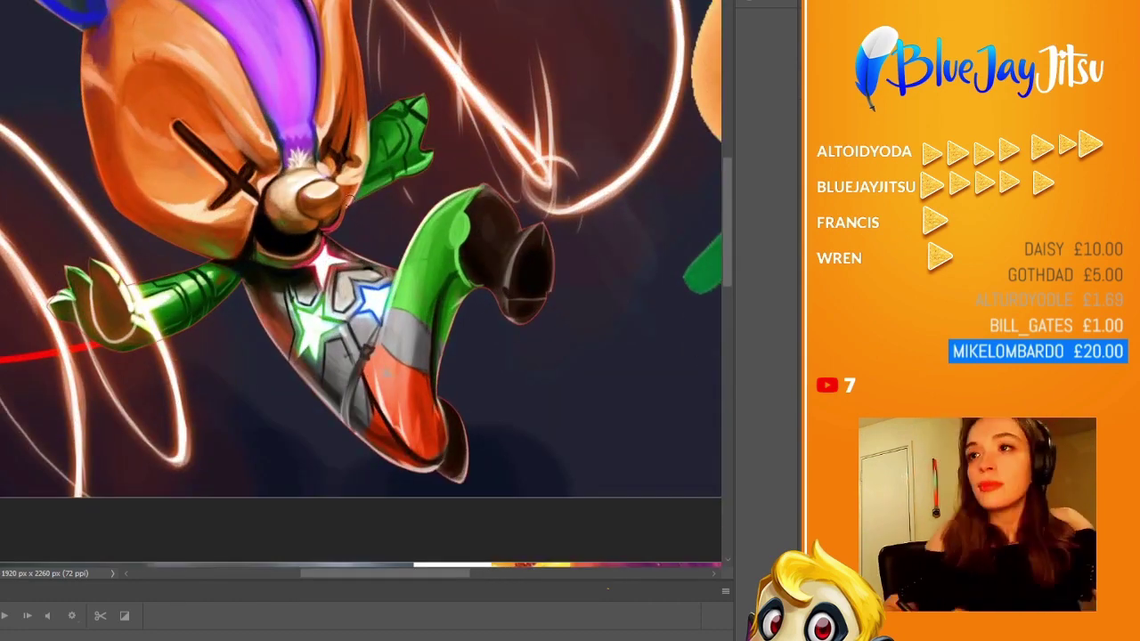
scroll(372, 177, up, 2)
scroll(390, 340, up, 3)
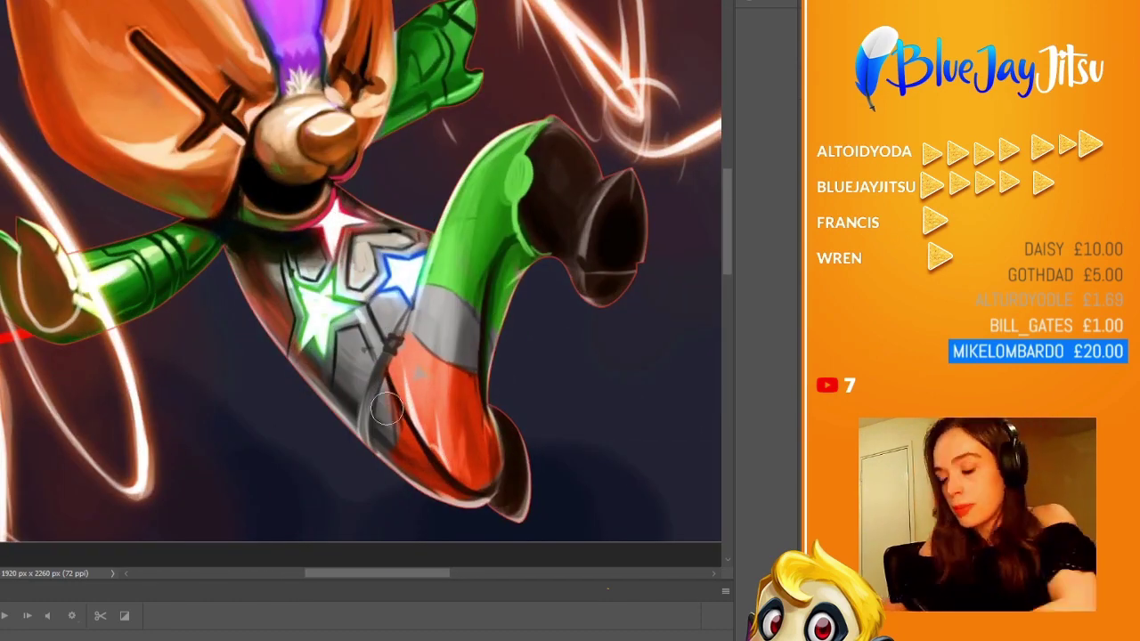
scroll(389, 347, down, 5)
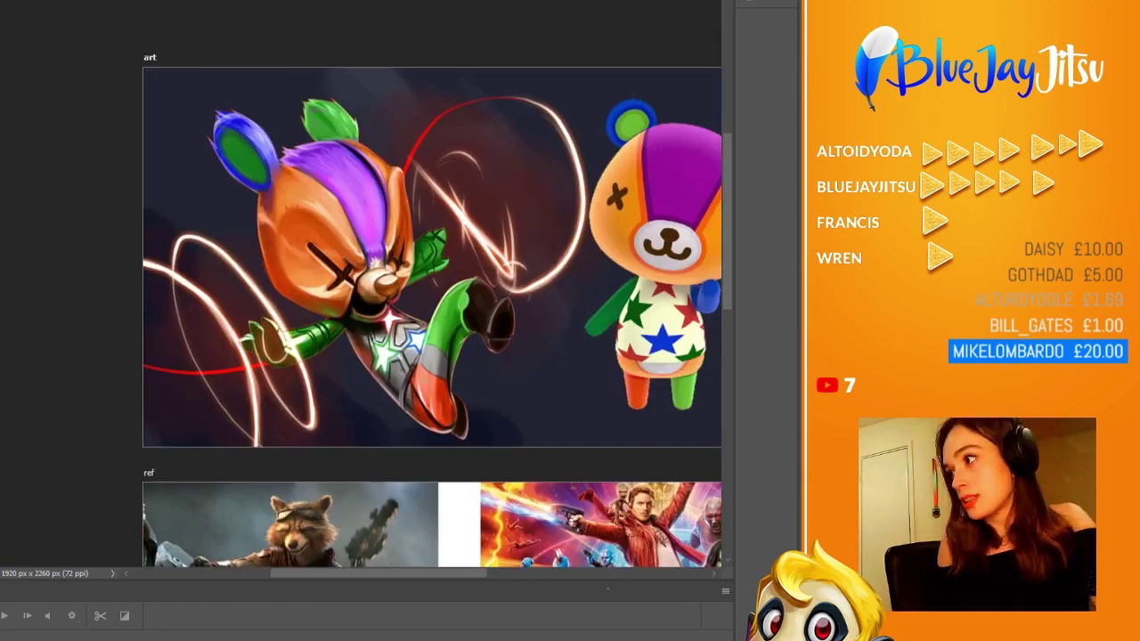
- Paint a fiery red-orange glow into the background below the bear, with yellow-orange rim light along the torso's lower edge
scroll(361, 321, up, 4)
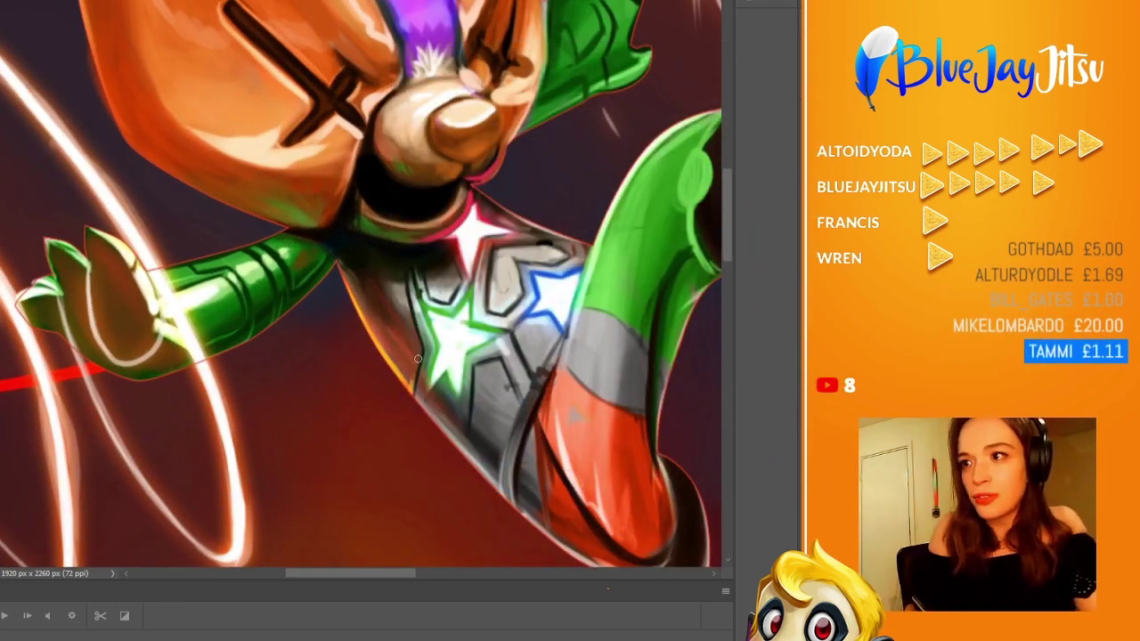
scroll(445, 472, up, 2)
scroll(325, 349, down, 1)
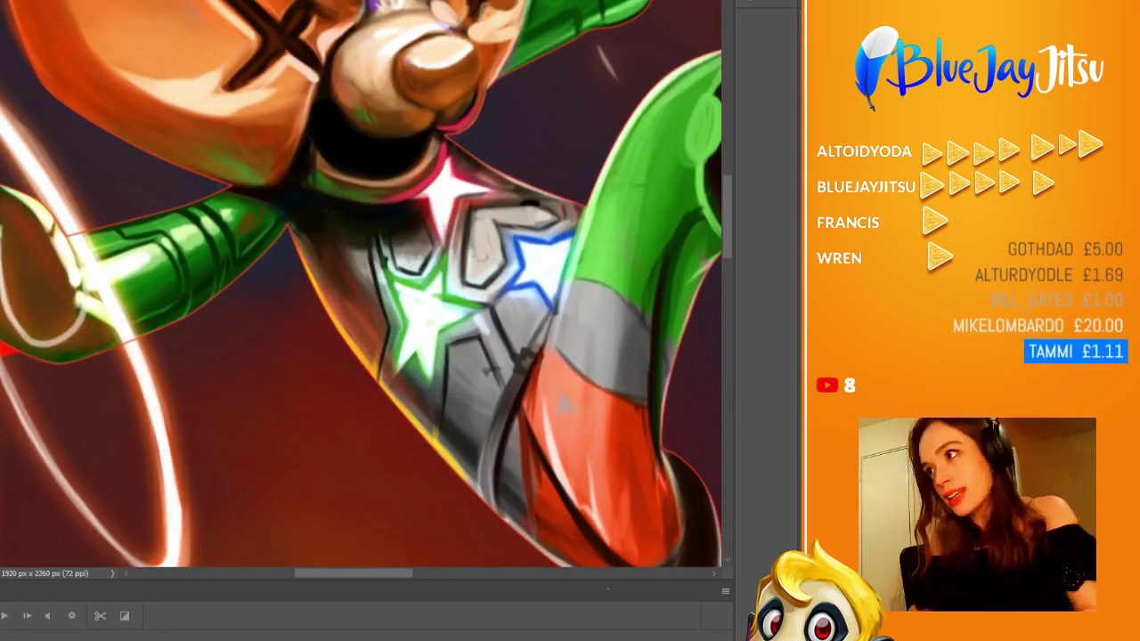
scroll(479, 472, down, 2)
scroll(317, 398, up, 2)
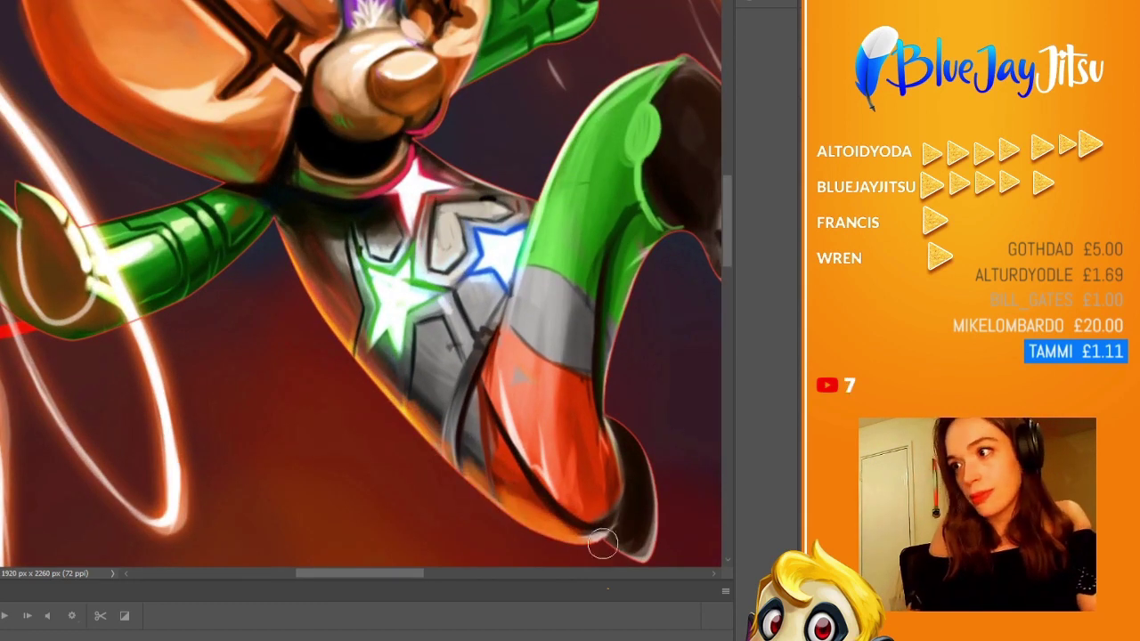
- Extend the yellow-orange rim light along the lower red leg, the lower boot and the underside of the raised leg
scroll(427, 445, up, 1)
scroll(350, 382, up, 2)
drag(383, 406, 499, 450)
scroll(445, 428, down, 2)
scroll(499, 267, up, 2)
mouse_move(552, 142)
mouse_down()
mouse_move(495, 267)
mouse_move(512, 204)
mouse_up()
scroll(512, 205, down, 2)
scroll(512, 204, down, 2)
scroll(564, 374, up, 2)
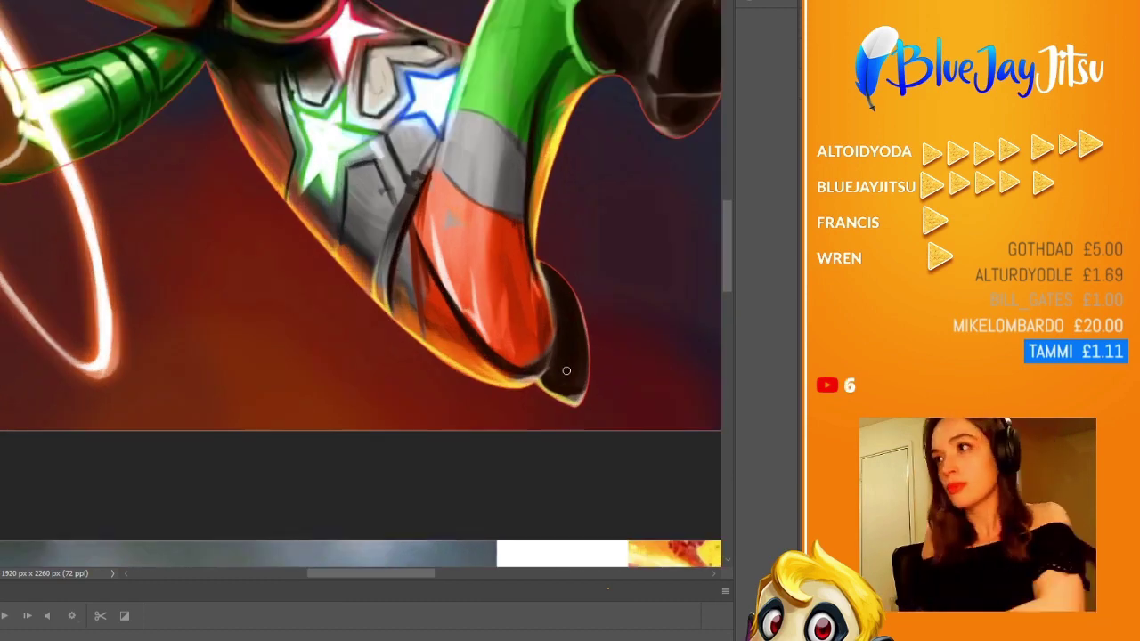
- Glaze the lower boot with warm orange-brown, and paint red underlight on the raised boot's underside
mouse_move(565, 374)
mouse_down()
mouse_move(536, 385)
mouse_move(558, 354)
mouse_move(580, 405)
mouse_move(556, 361)
mouse_move(561, 392)
mouse_up()
scroll(565, 338, down, 2)
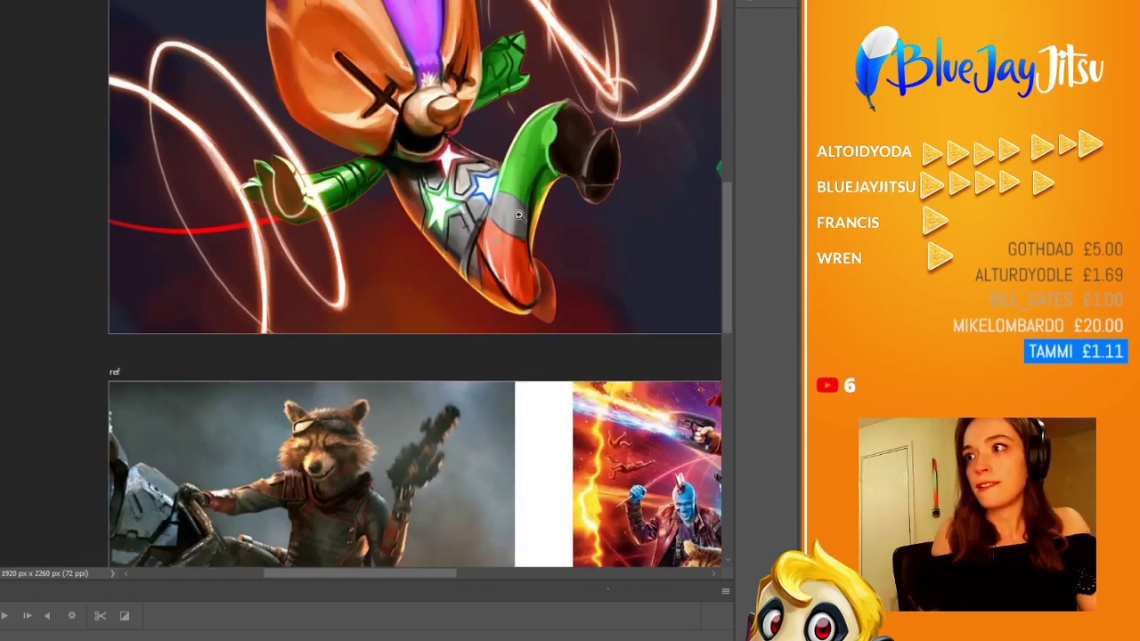
scroll(478, 303, up, 2)
scroll(305, 343, up, 1)
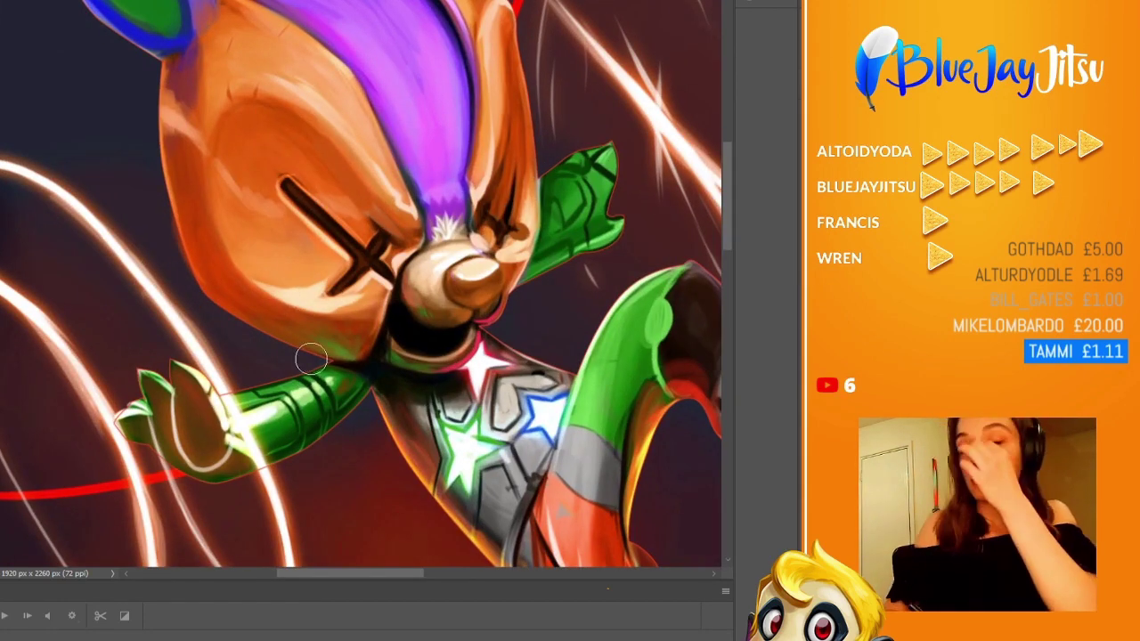
- Paint orange rim light along the edge of the head and the undersides of both green forearms and the far glove
scroll(591, 49, up, 1)
mouse_move(314, 214)
mouse_down()
mouse_move(358, 388)
mouse_move(449, 437)
mouse_up()
scroll(280, 216, up, 2)
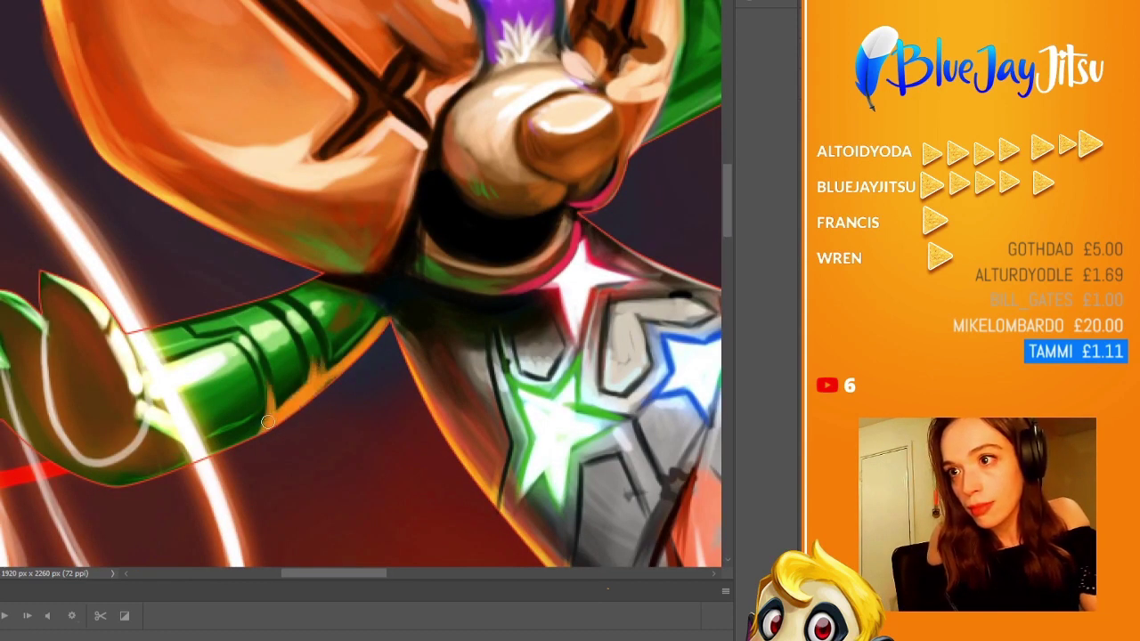
scroll(124, 204, down, 3)
scroll(236, 156, up, 3)
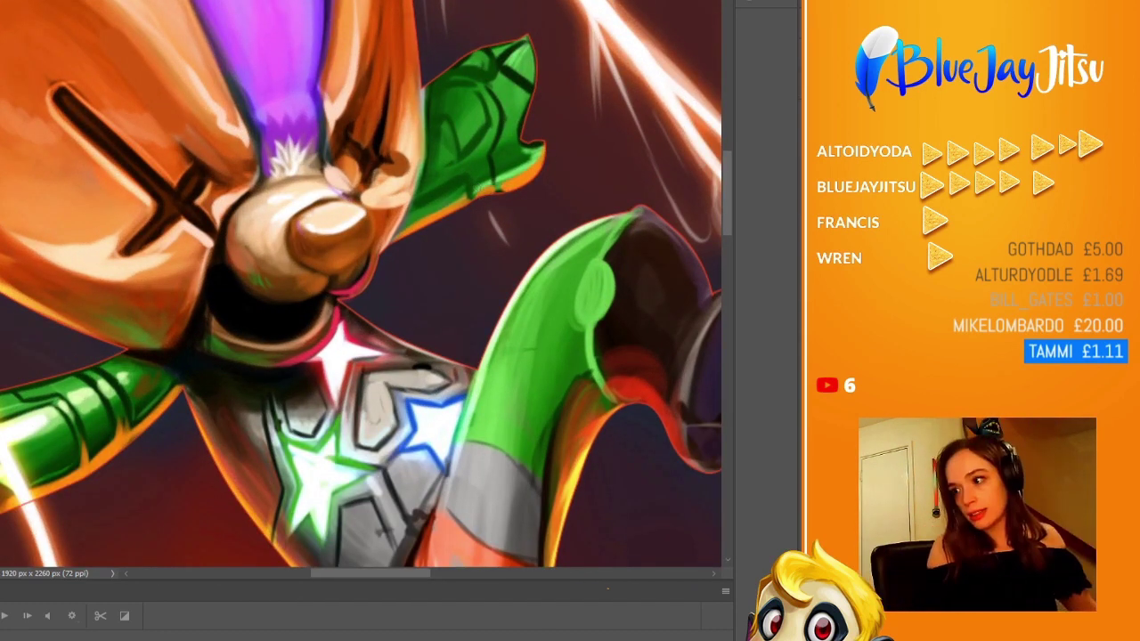
scroll(525, 177, up, 1)
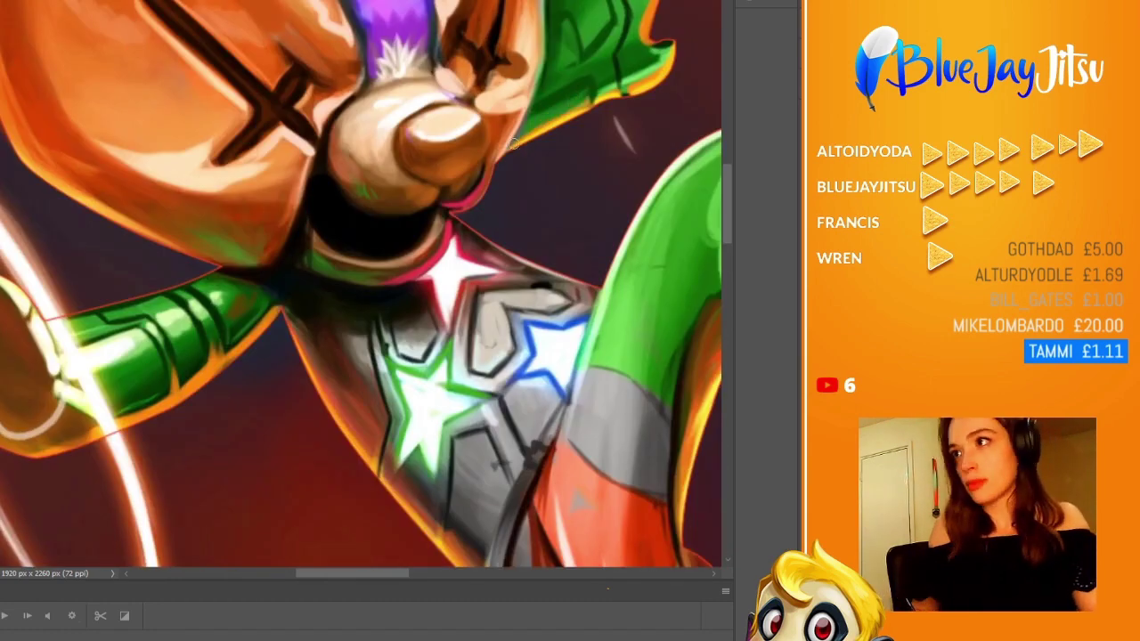
scroll(583, 80, down, 3)
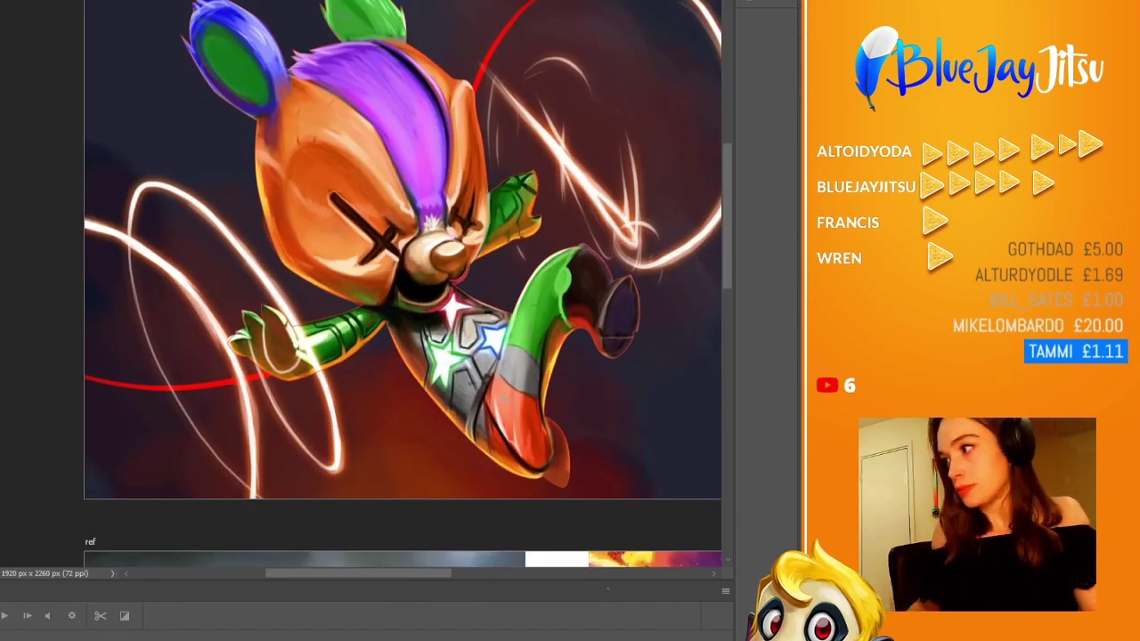
- Check the painting's values in greyscale, return to colour, and darken the background to near-black around the bear
scroll(207, 40, down, 2)
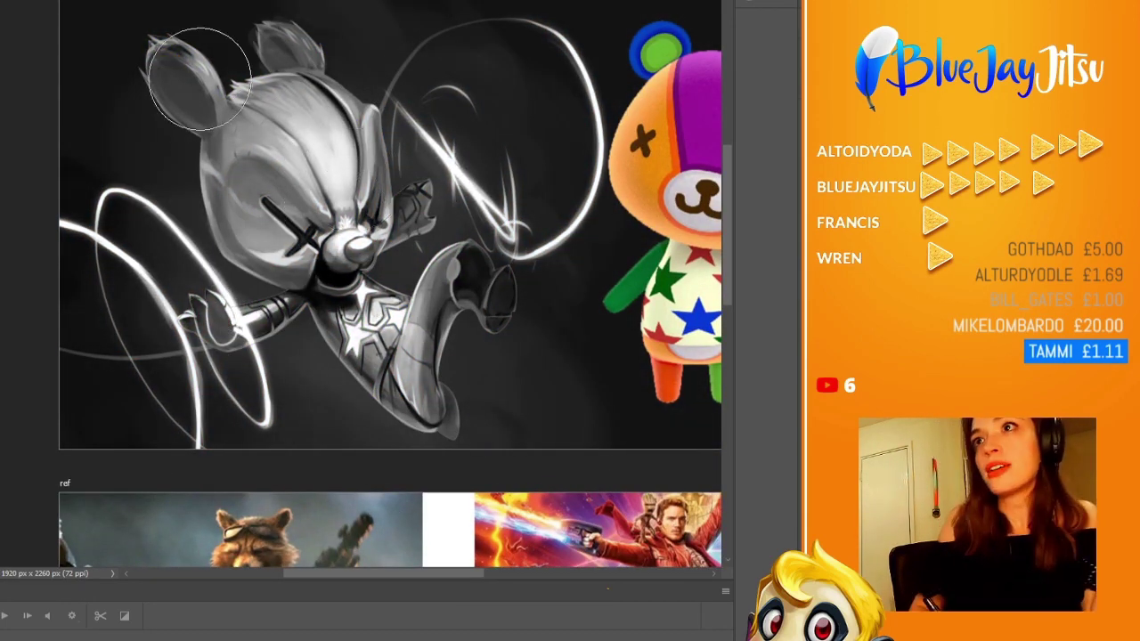
key(ctrl+y)
scroll(555, 232, up, 3)
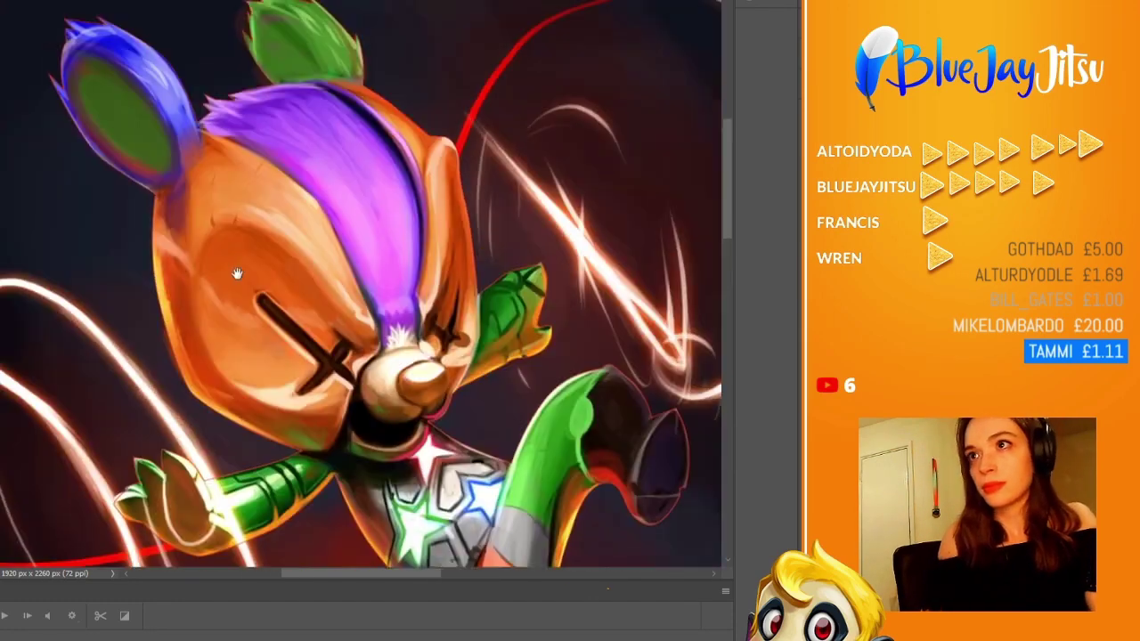
scroll(554, 232, down, 3)
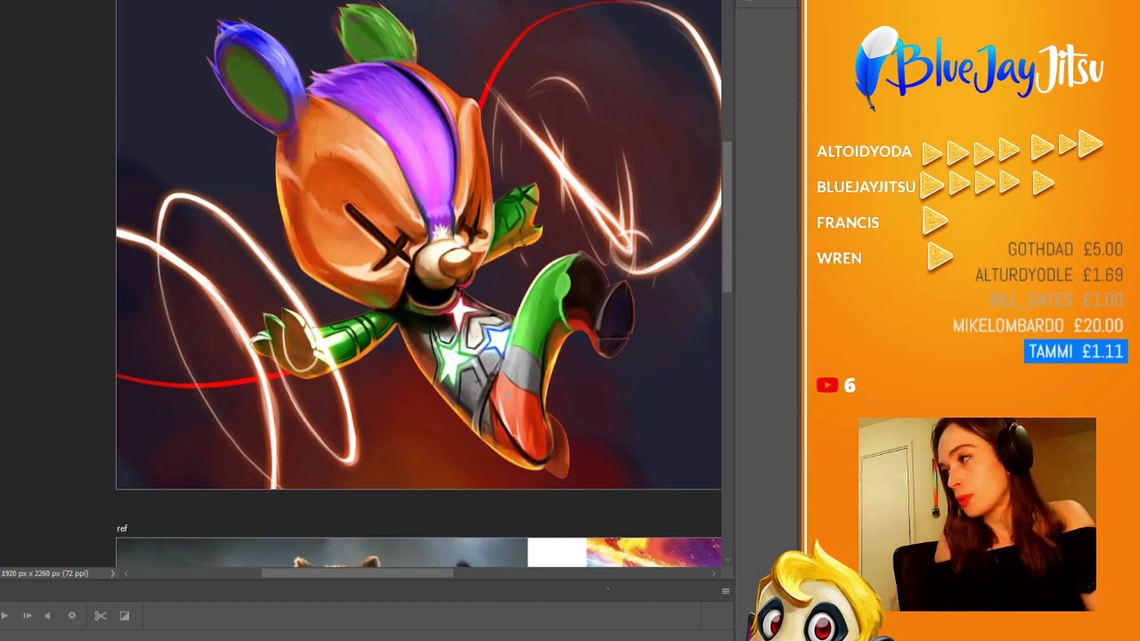
scroll(440, 247, up, 3)
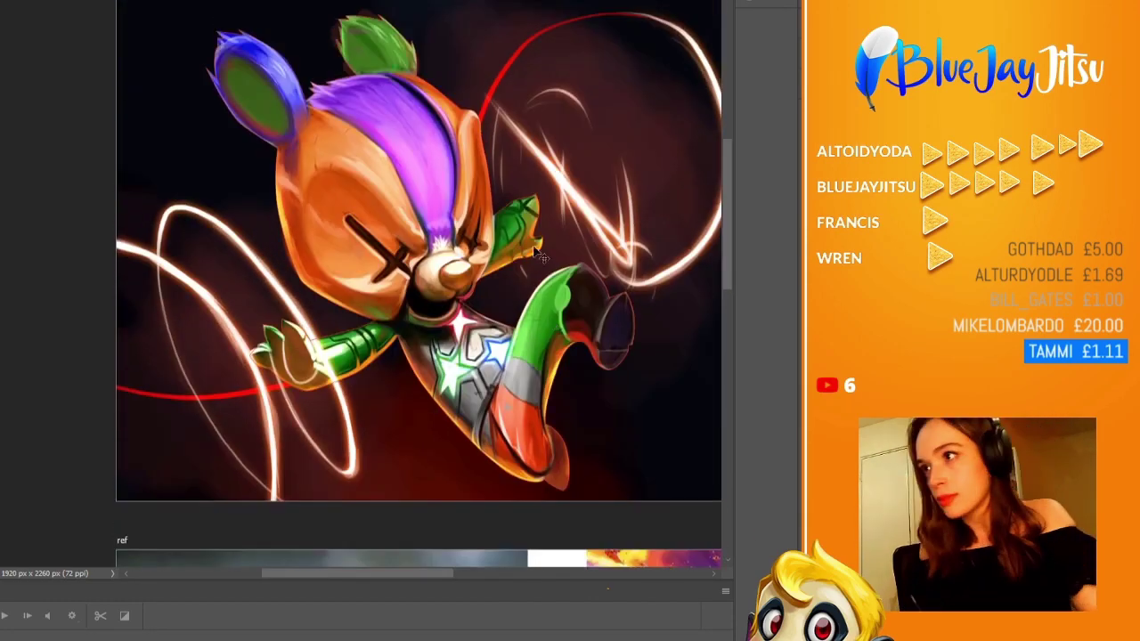
- Repaint the dark cross mark over the far eye with cleaner, thinner strokes
mouse_move(568, 110)
mouse_down()
mouse_move(540, 199)
mouse_move(507, 171)
mouse_move(515, 224)
mouse_up()
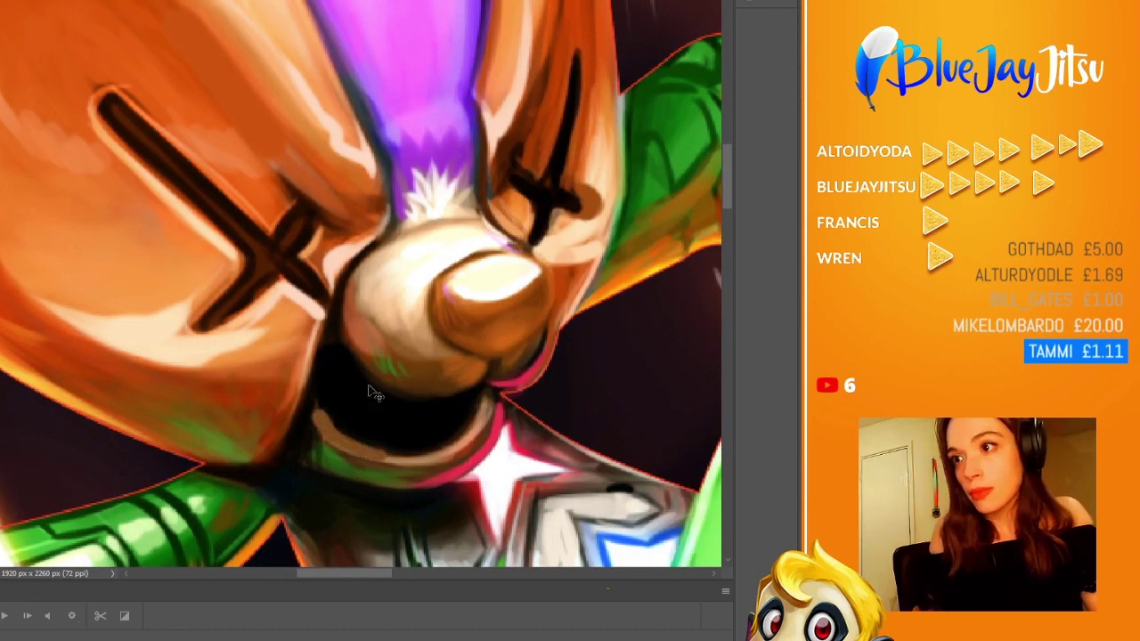
scroll(375, 394, down, 1)
scroll(480, 355, down, 1)
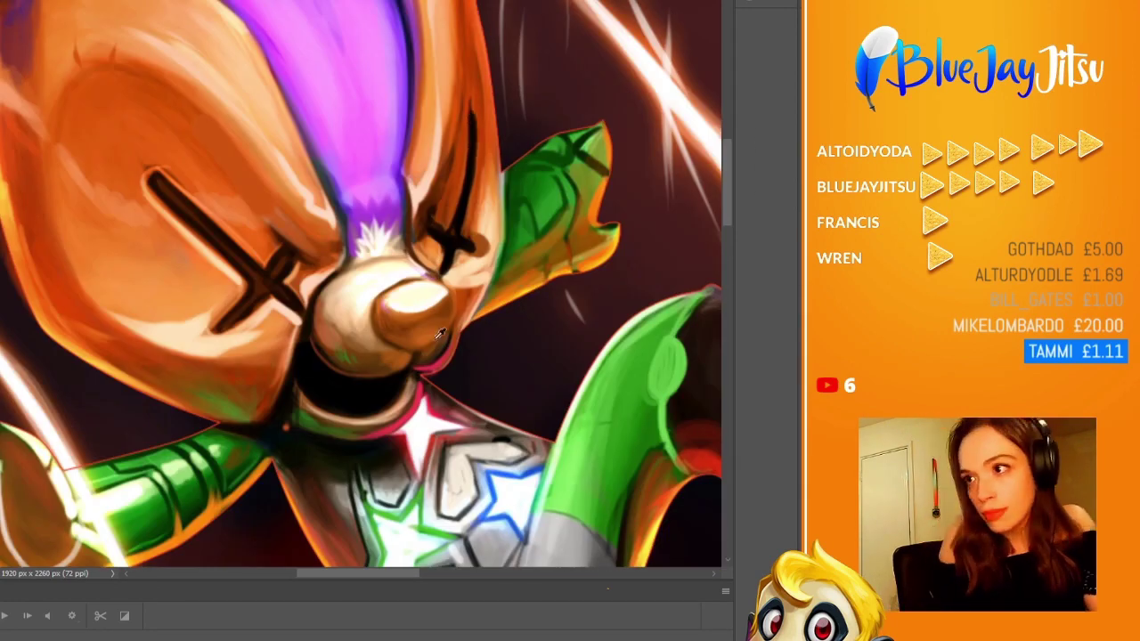
- Paint spiky bright-green fur tufts around the edge of the far ear
scroll(413, 366, down, 3)
scroll(374, 267, up, 2)
scroll(312, 178, down, 2)
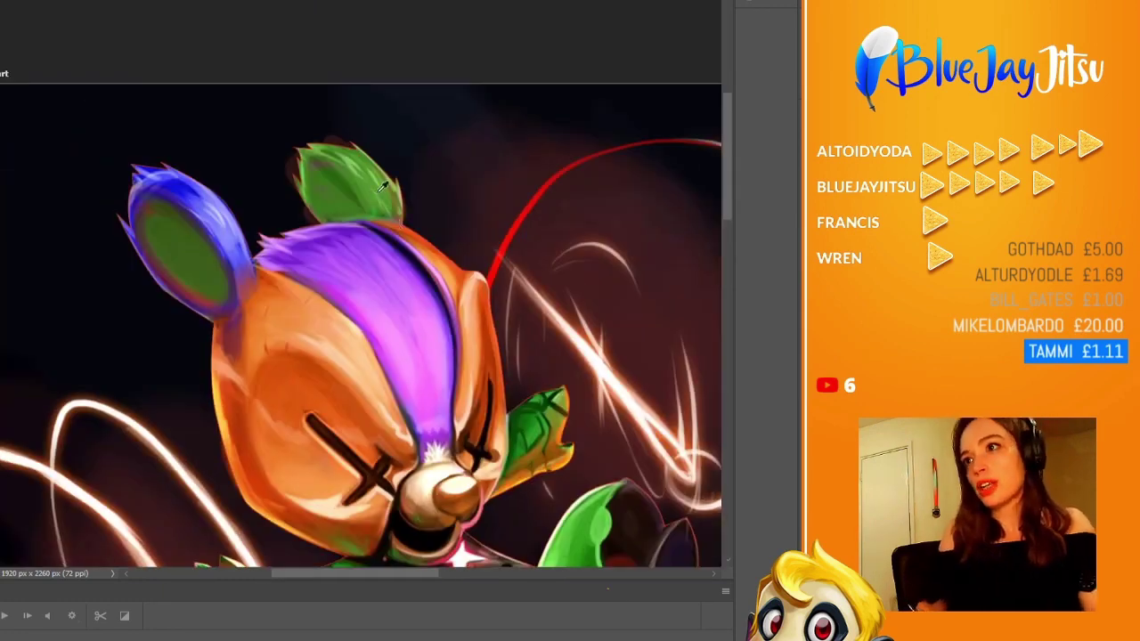
scroll(250, 119, up, 3)
scroll(363, 119, down, 2)
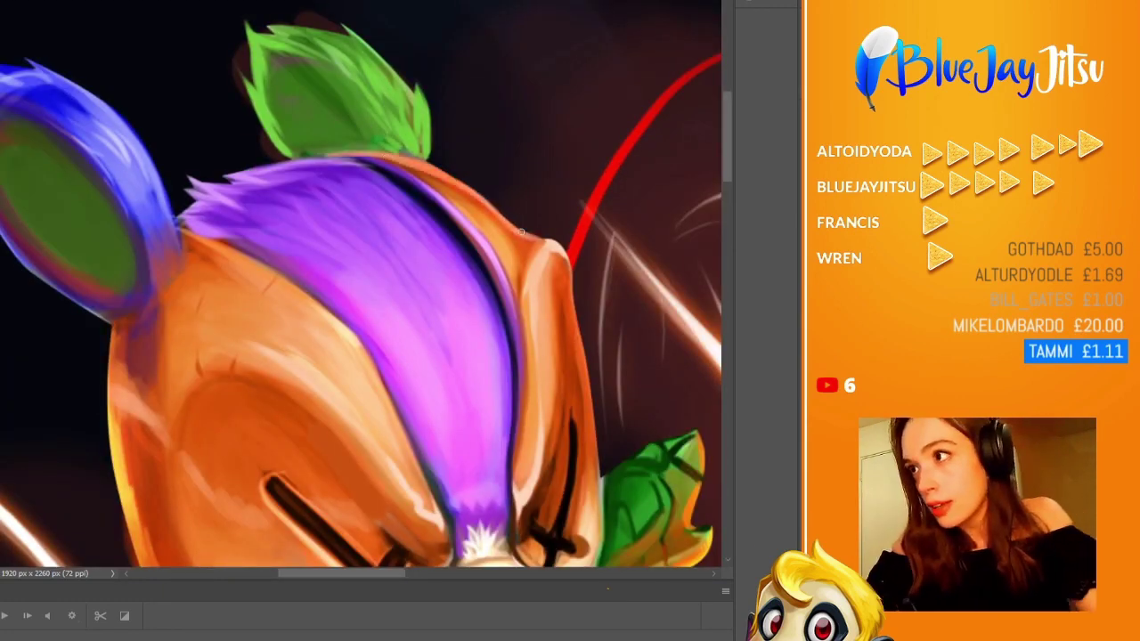
- Paint green bounce light on the muzzle's underside and a thin pink rim light along its far edge
scroll(557, 264, up, 2)
scroll(558, 264, up, 2)
scroll(199, 330, down, 3)
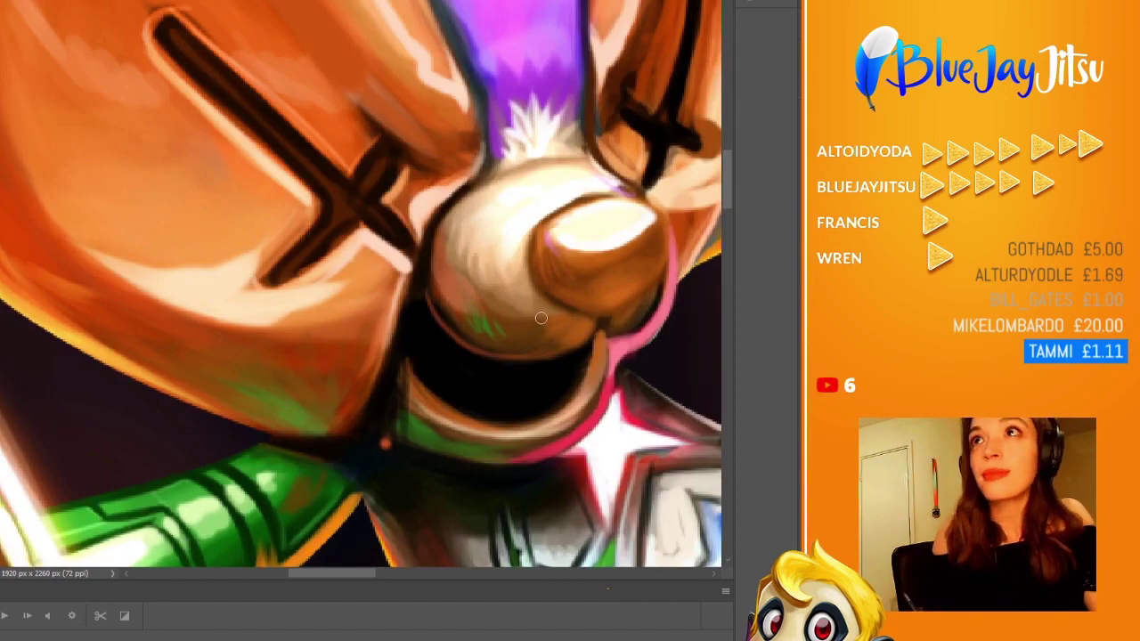
scroll(579, 249, down, 2)
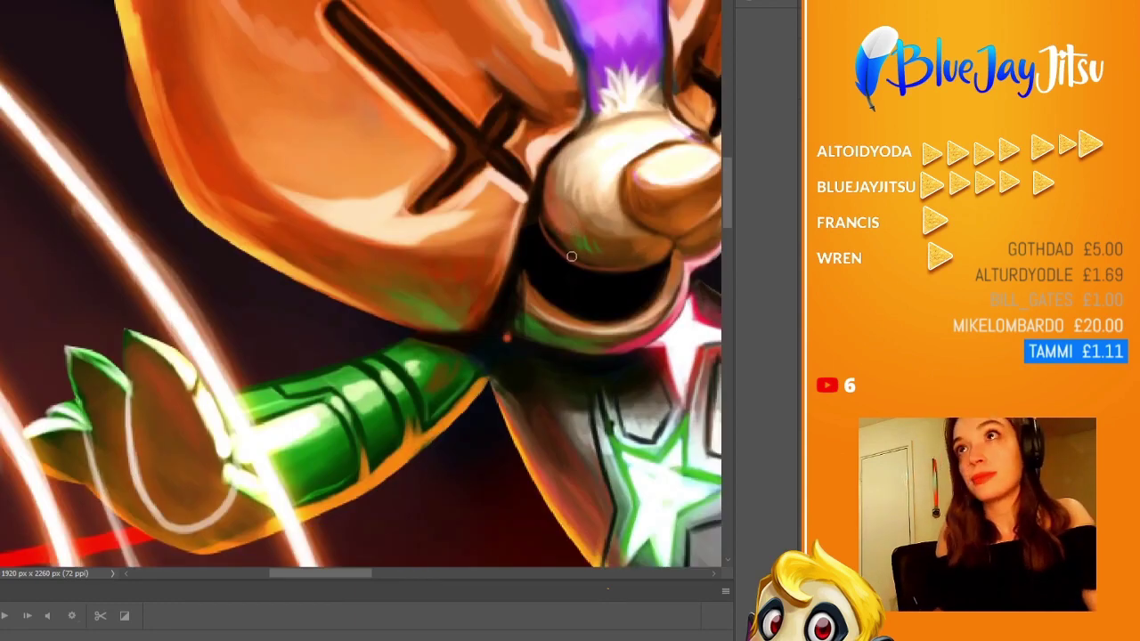
scroll(613, 285, up, 1)
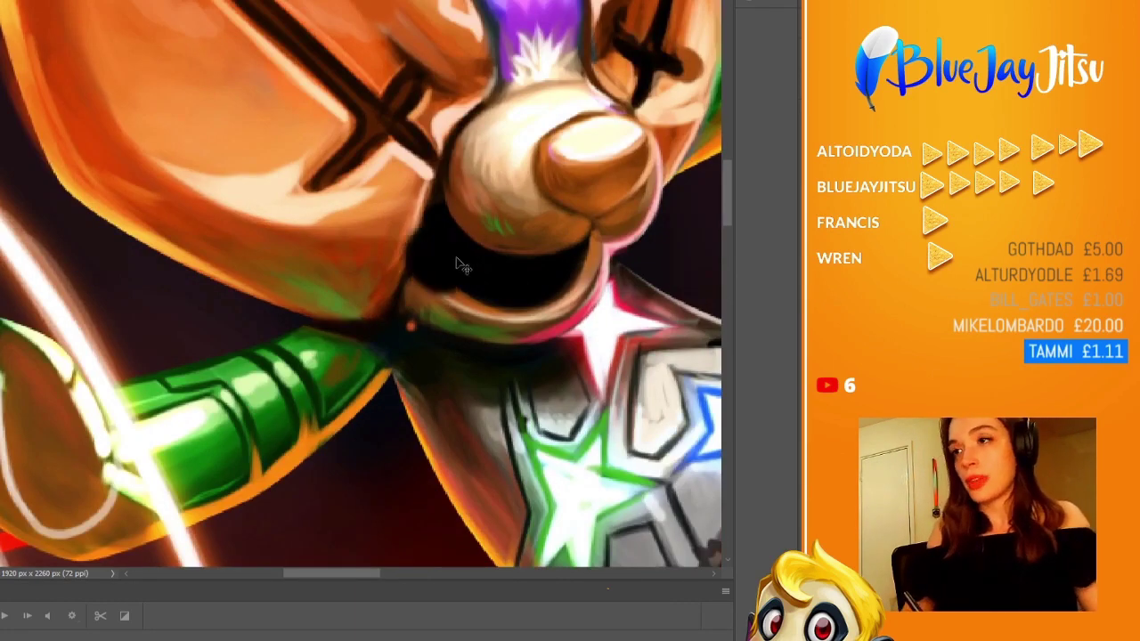
scroll(466, 262, up, 1)
scroll(498, 285, down, 3)
scroll(519, 304, up, 3)
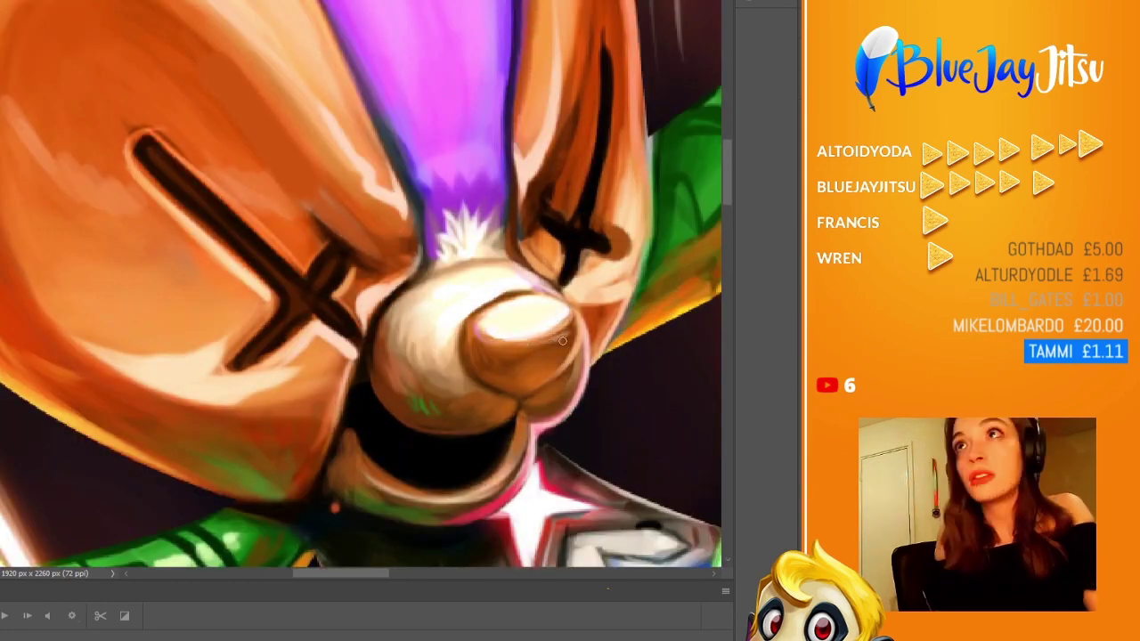
- Refine the nose and muzzle shading and brighten the far side of the face with pale highlights
scroll(570, 285, up, 2)
scroll(552, 249, down, 3)
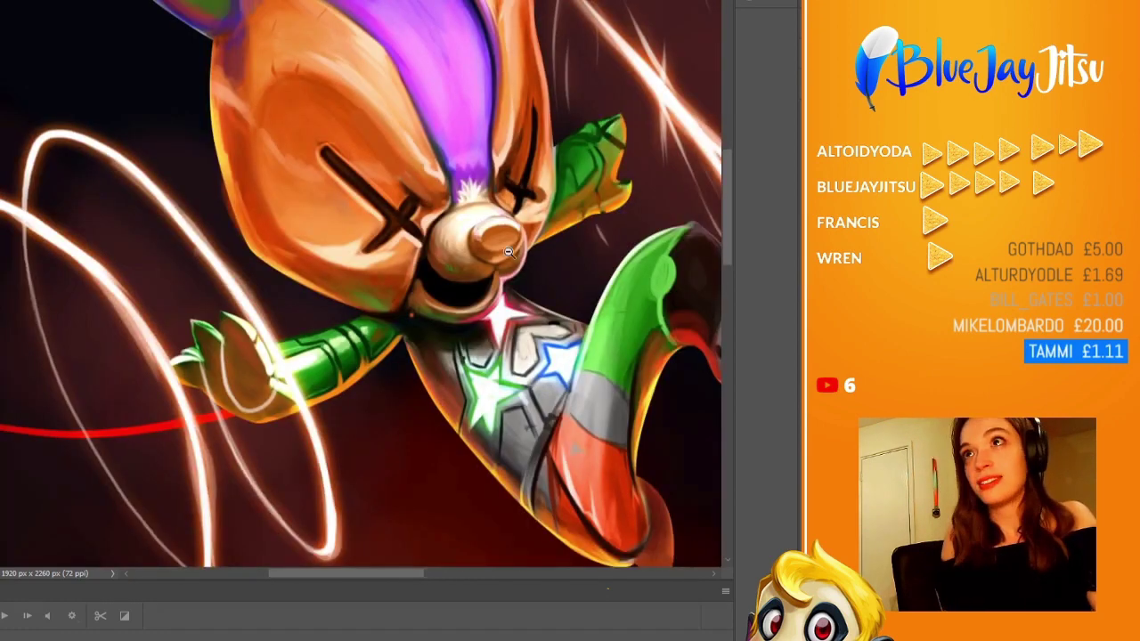
scroll(599, 146, up, 3)
scroll(600, 145, down, 1)
scroll(547, 206, down, 2)
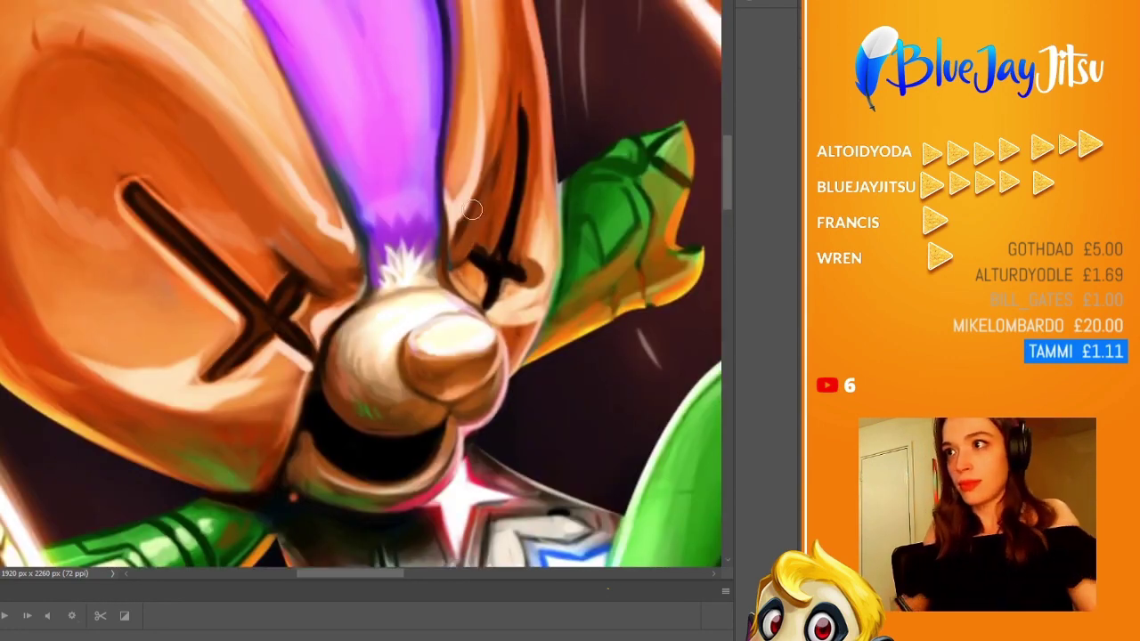
- Outline the round green knee pad in a darker tone and paint a light-grey strap across the waist
scroll(463, 257, down, 1)
scroll(463, 256, up, 3)
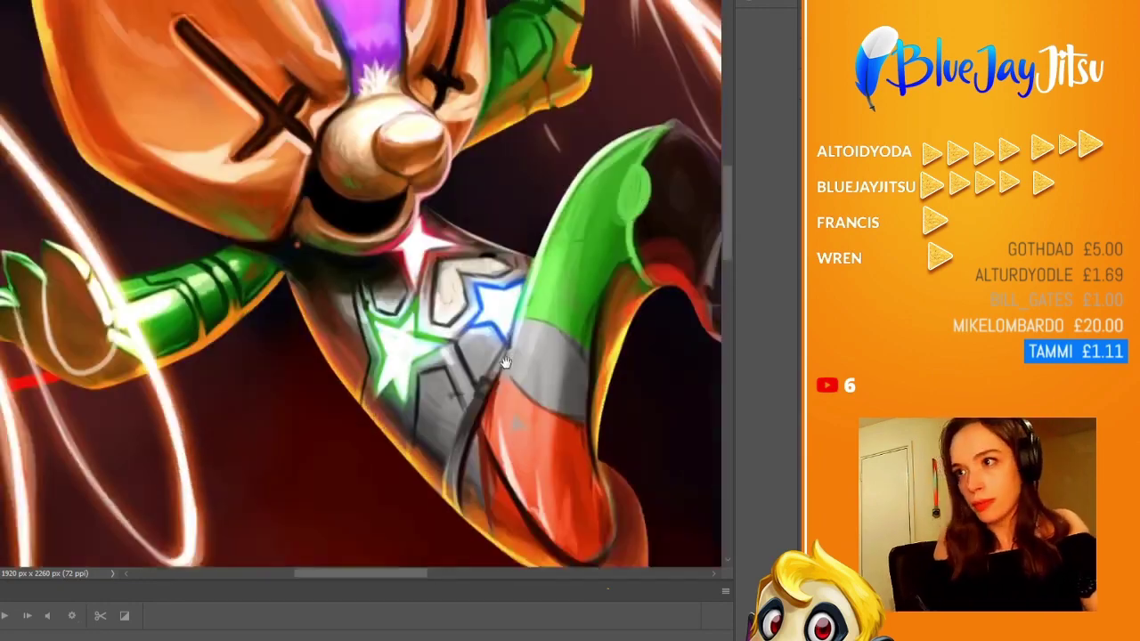
scroll(513, 294, up, 1)
scroll(513, 293, down, 3)
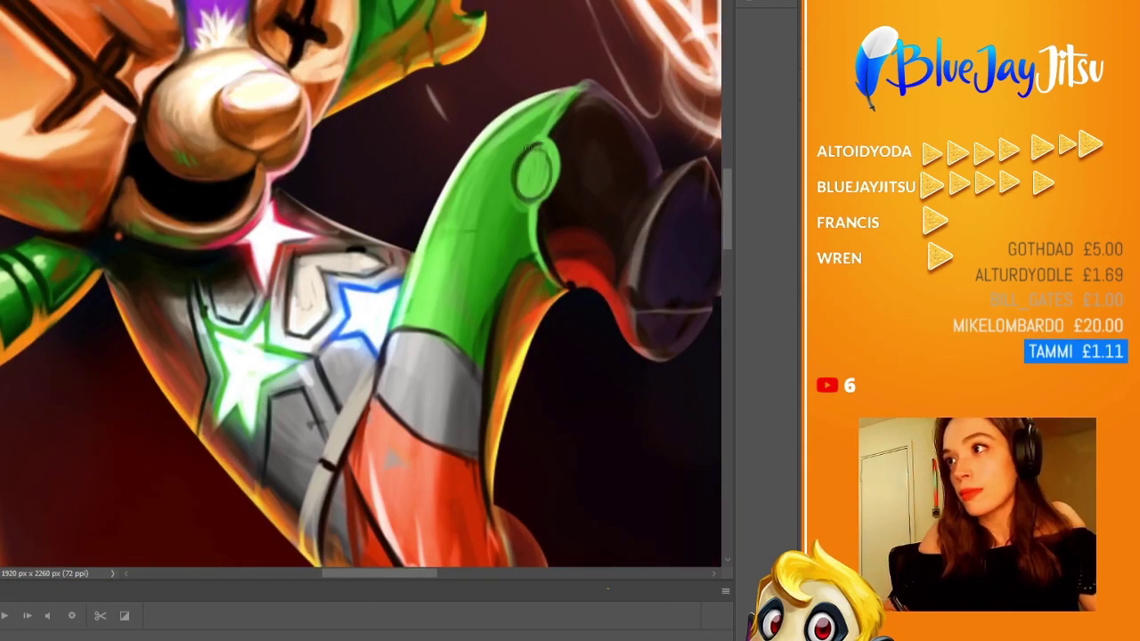
- Paint orange underlit fur along the blue ear's lower edge and fine green fur strokes inside the ear
scroll(415, 350, up, 3)
scroll(414, 350, down, 2)
scroll(332, 312, up, 2)
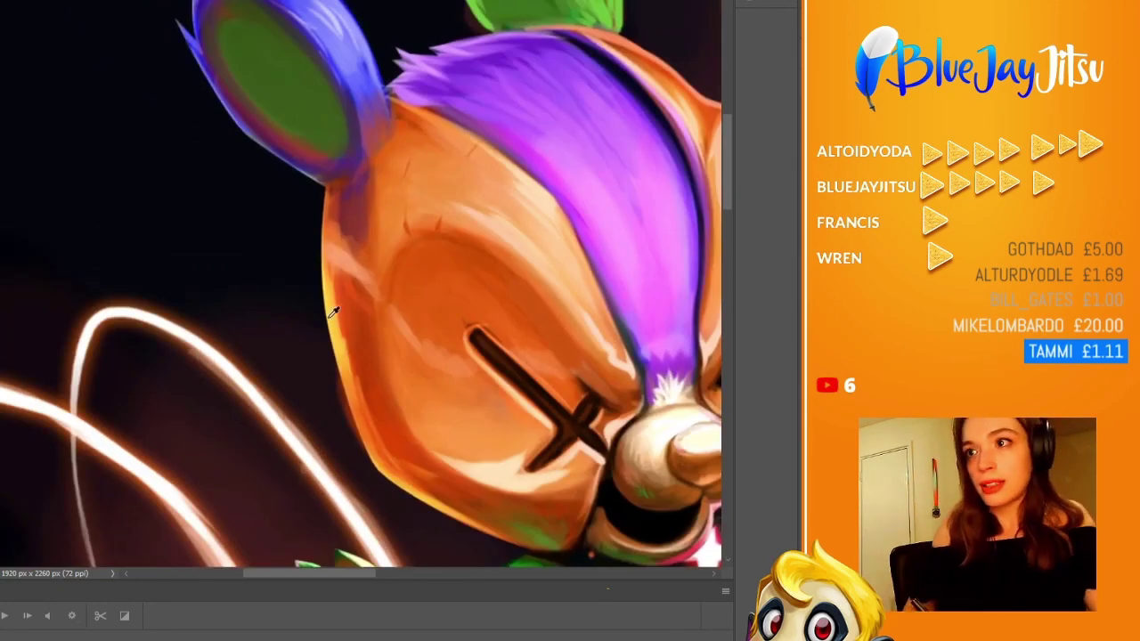
drag(181, 52, 295, 74)
scroll(373, 138, up, 1)
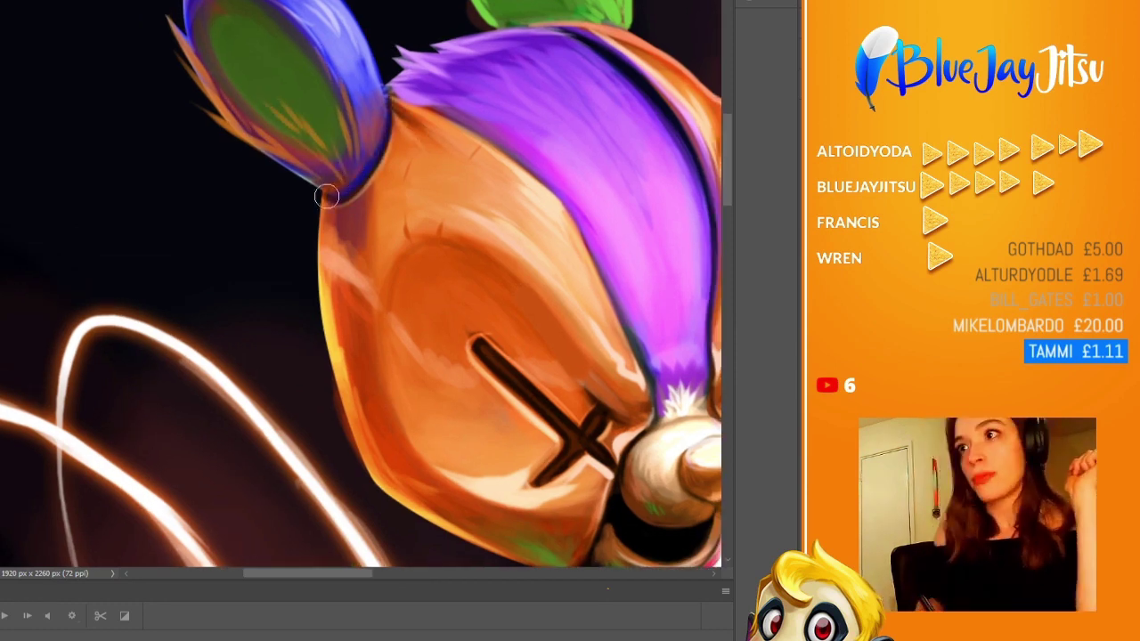
scroll(326, 196, up, 3)
scroll(325, 196, left, 2)
mouse_move(323, 186)
mouse_down()
mouse_move(276, 155)
mouse_move(369, 232)
mouse_move(274, 154)
mouse_move(393, 272)
mouse_up()
drag(345, 123, 351, 126)
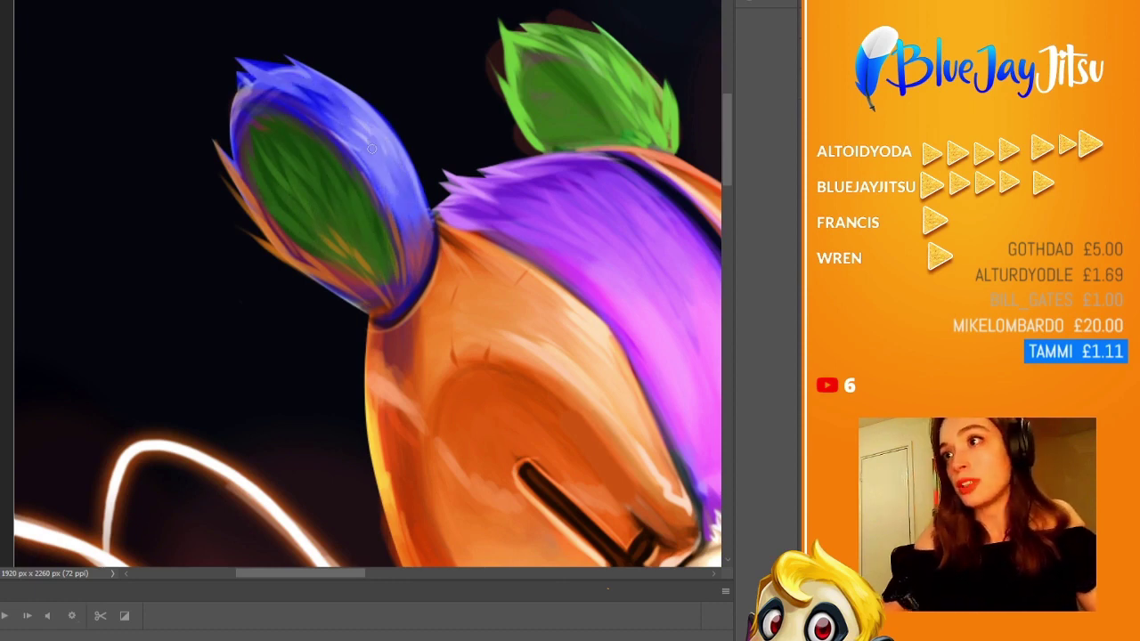
scroll(372, 148, down, 3)
scroll(395, 118, up, 3)
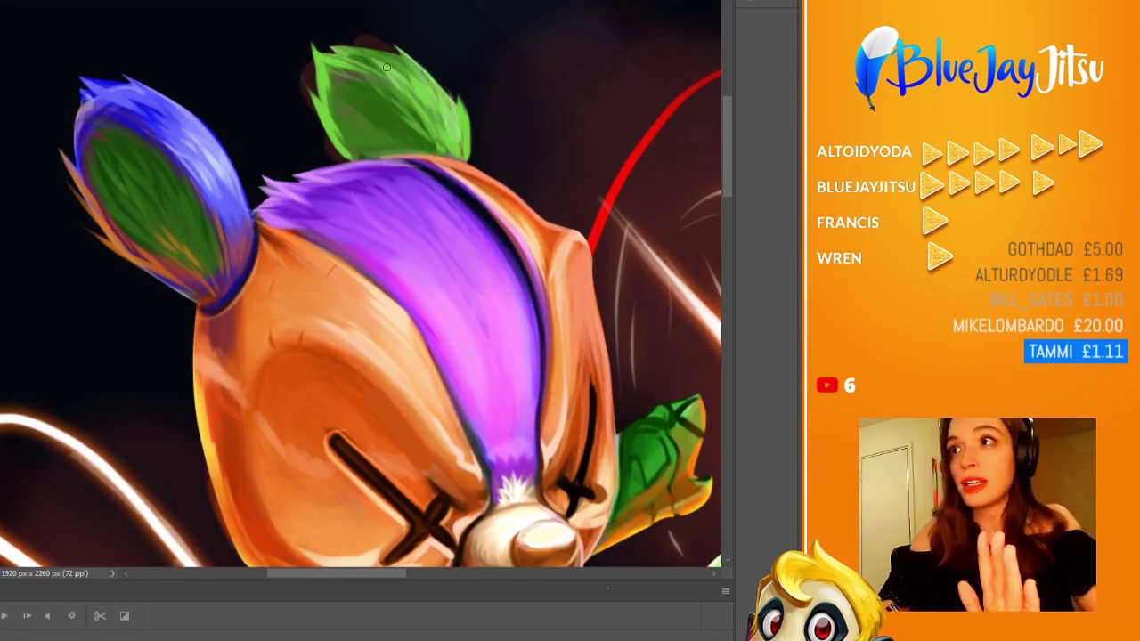
- Paint yellow-orange light on the pointed tip of the lower boot
scroll(386, 67, down, 8)
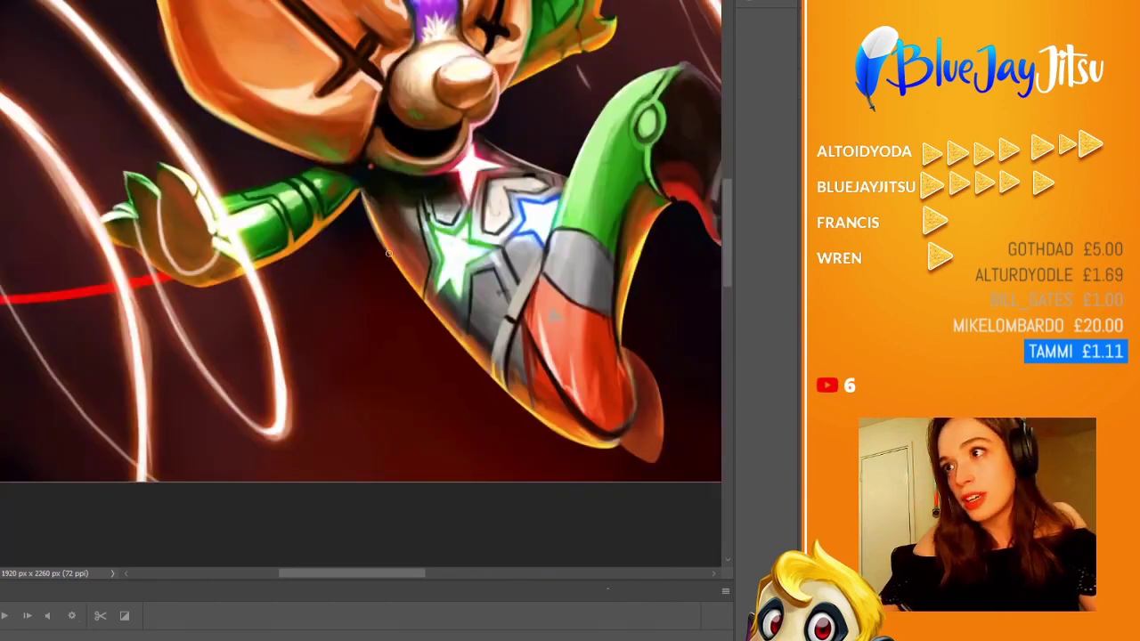
scroll(388, 253, down, 3)
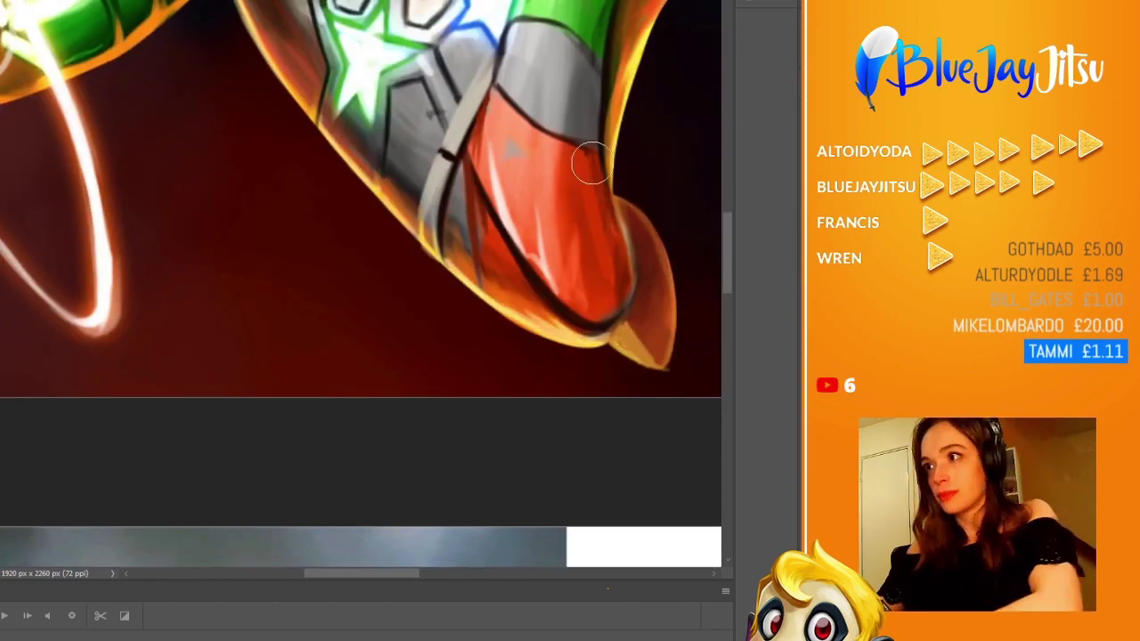
- Shade the raised boot with grey highlights and sharpen the knee pad's ring with pale edge light
scroll(593, 163, up, 3)
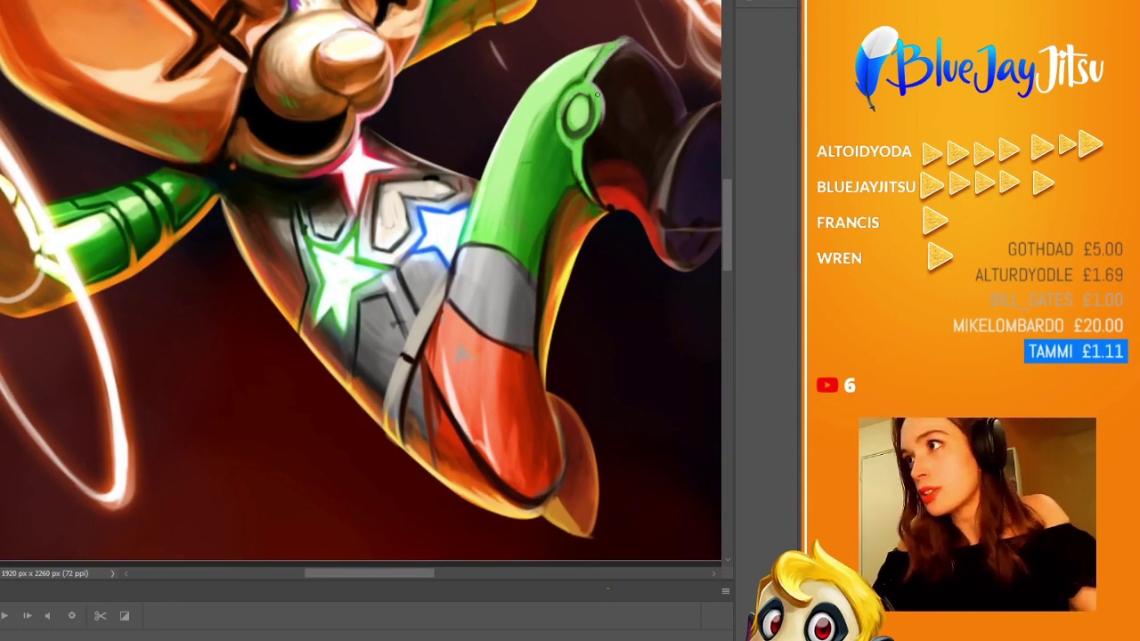
scroll(597, 94, right, 2)
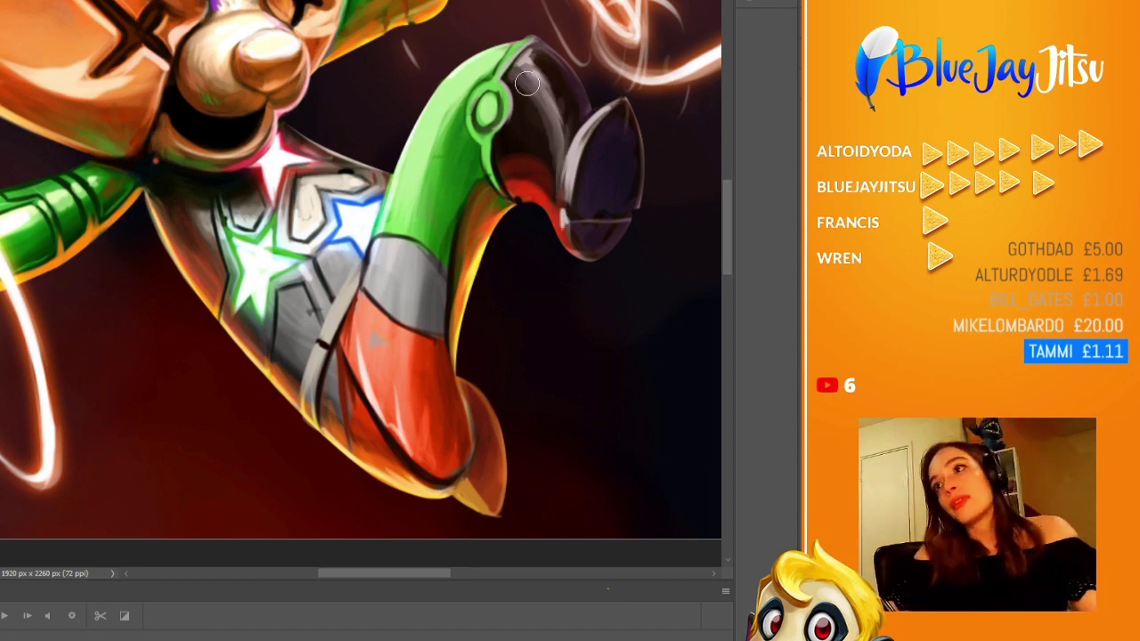
mouse_move(526, 83)
mouse_down()
mouse_move(535, 130)
mouse_move(533, 59)
mouse_move(541, 88)
mouse_up()
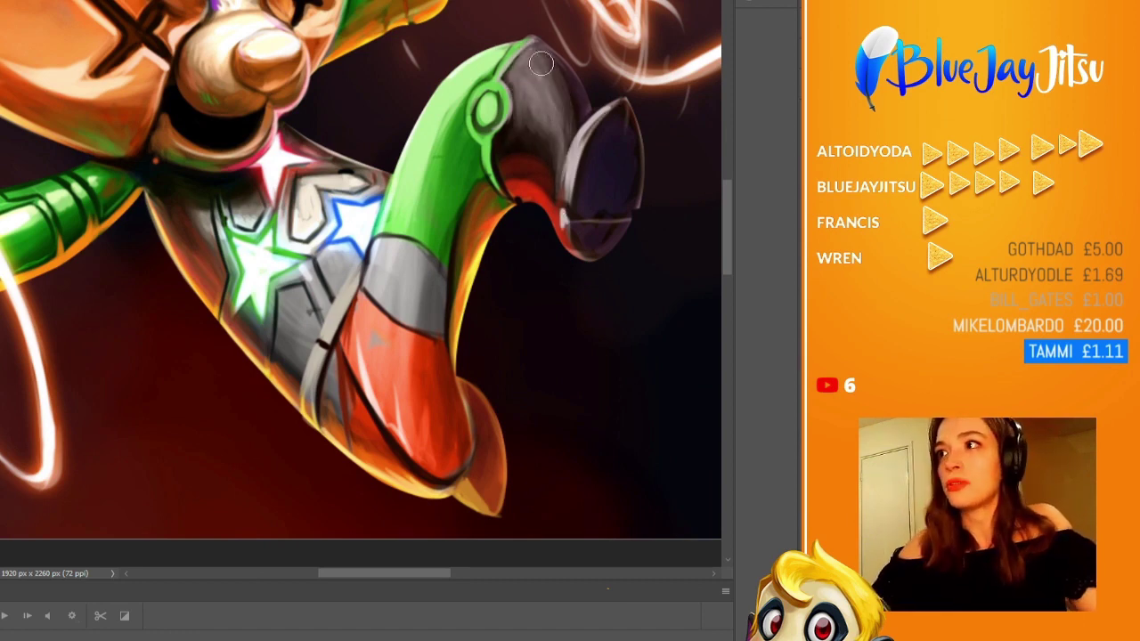
scroll(526, 75, up, 1)
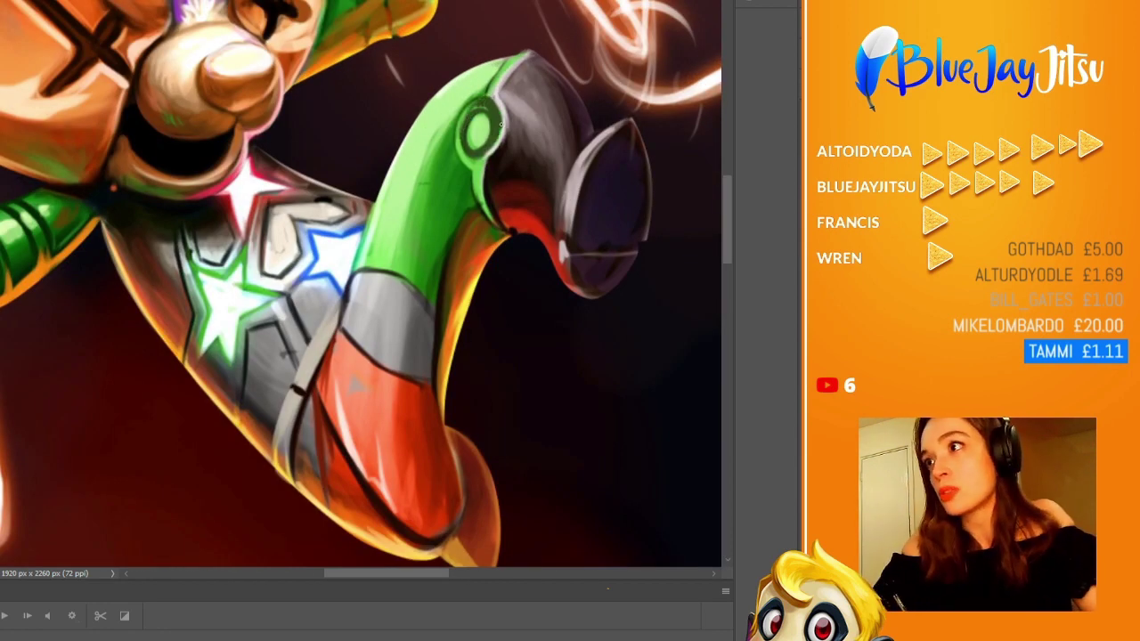
scroll(513, 229, up, 1)
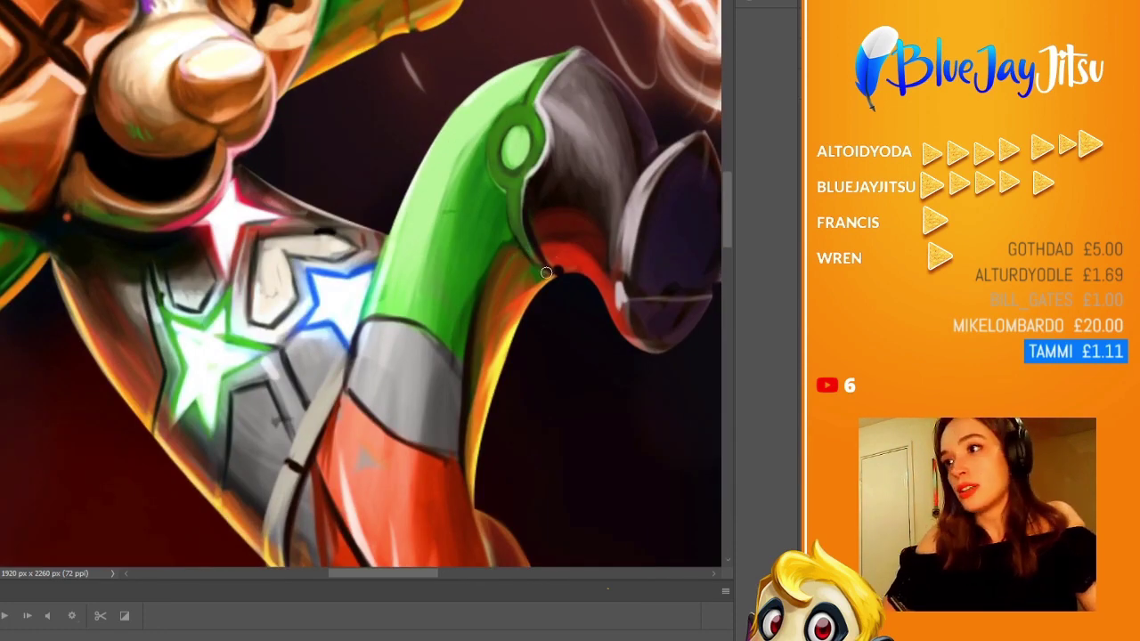
drag(495, 323, 515, 279)
scroll(558, 270, down, 3)
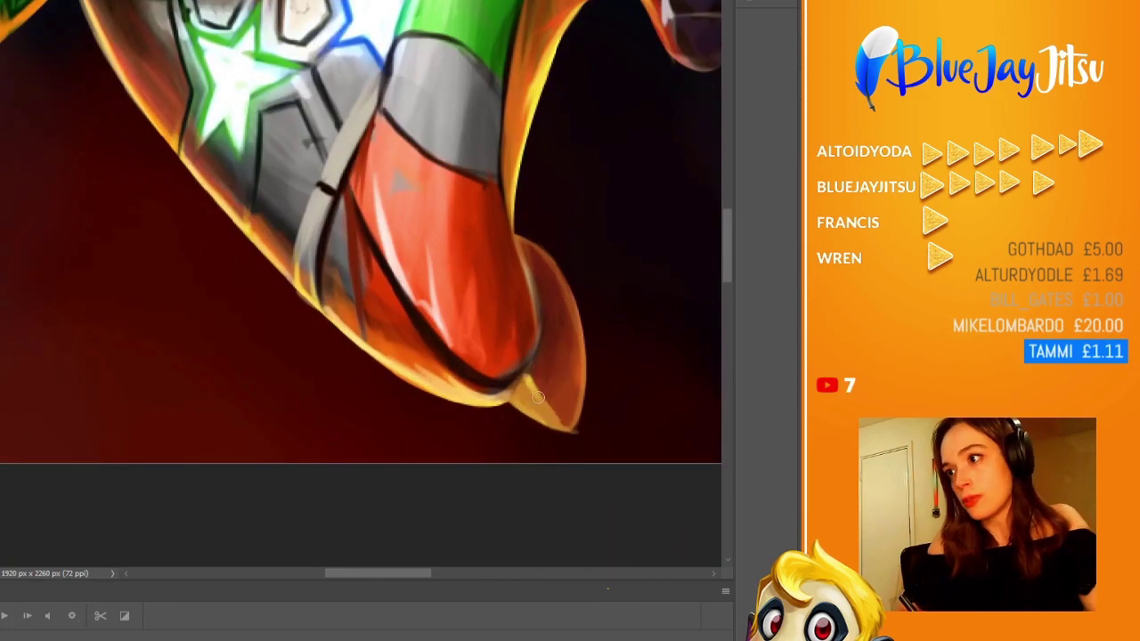
- Scatter small yellow sparks across the dark background around the bear
scroll(570, 262, up, 5)
scroll(577, 256, down, 4)
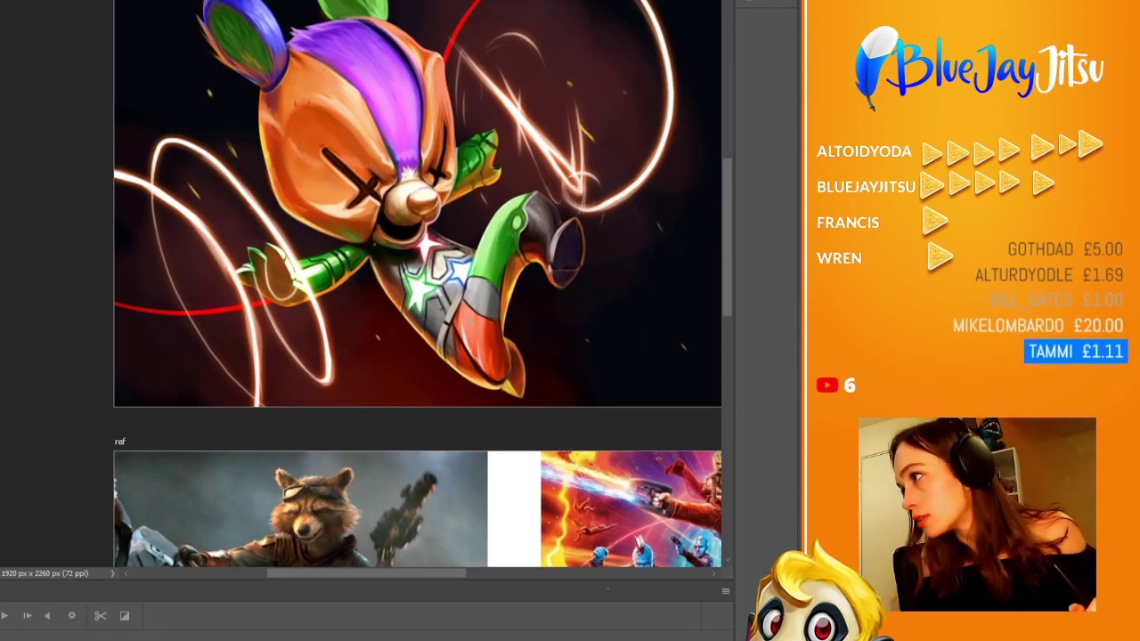
drag(587, 98, 636, 240)
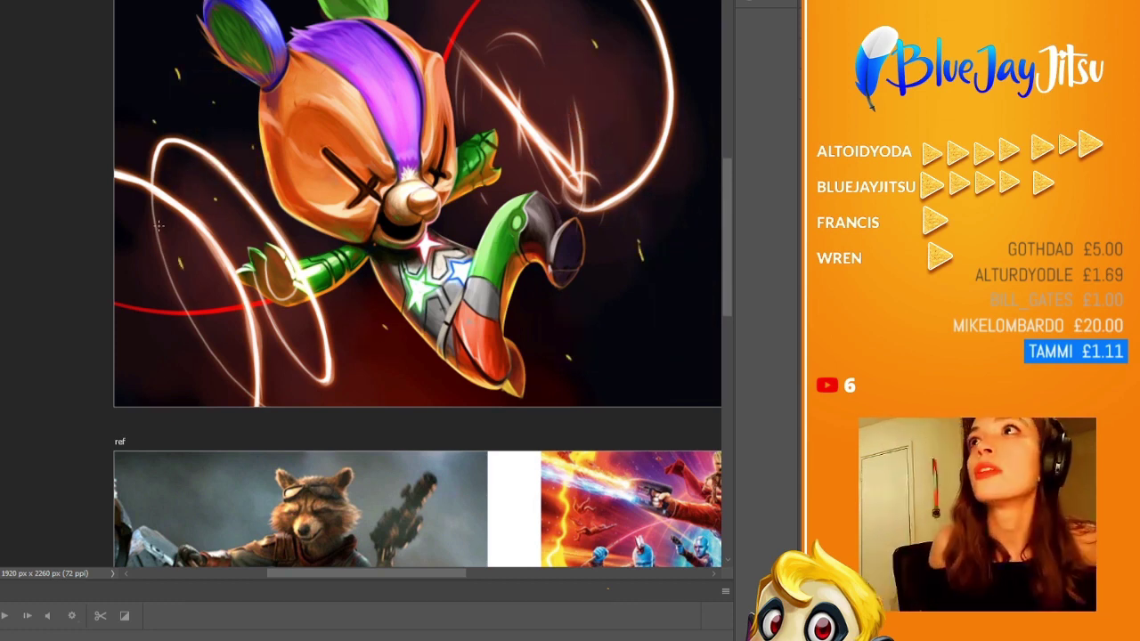
scroll(203, 240, up, 2)
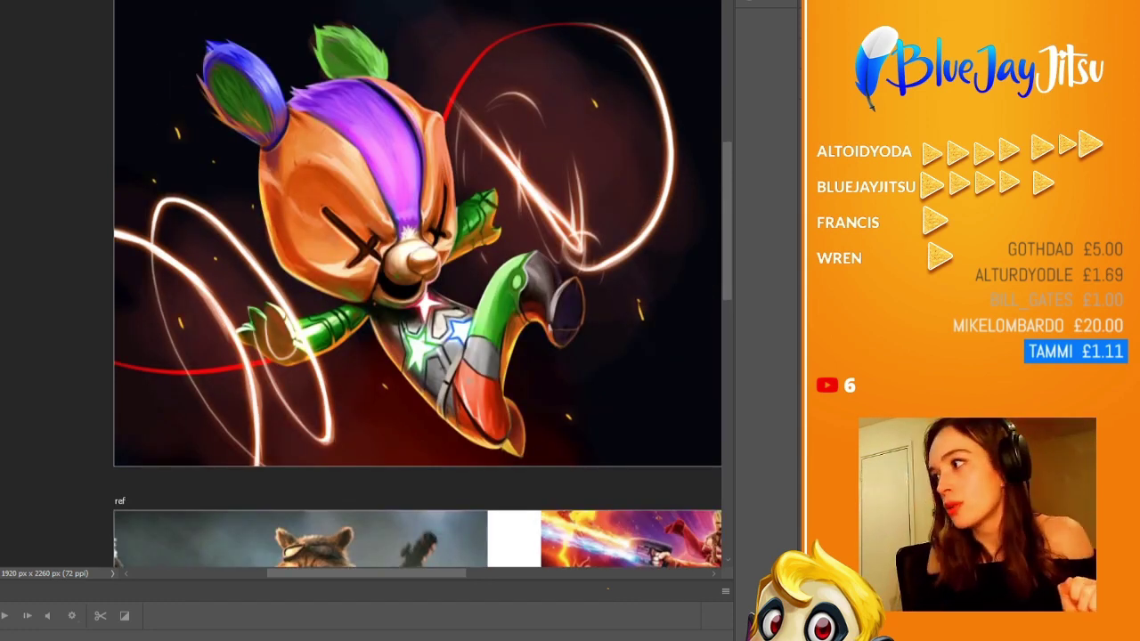
- Add a soft orange glow around the scattered sparks and paint a larger ember above the head
click(641, 309)
click(178, 132)
click(613, 174)
click(185, 146)
click(575, 427)
click(620, 182)
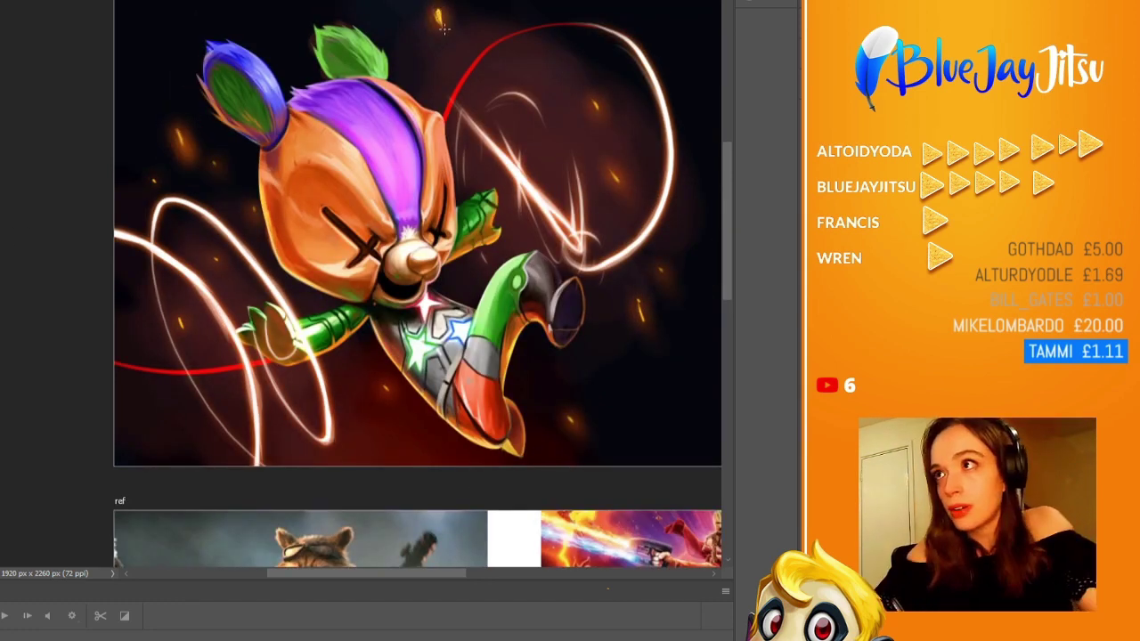
key(ctrl+z)
- Paint a red-orange cape flowing behind the head and ears, slimming its outer edge into a curved tip
mouse_move(192, 205)
mouse_down()
mouse_move(160, 119)
mouse_move(249, 281)
mouse_up()
scroll(371, 122, up, 3)
scroll(371, 122, left, 3)
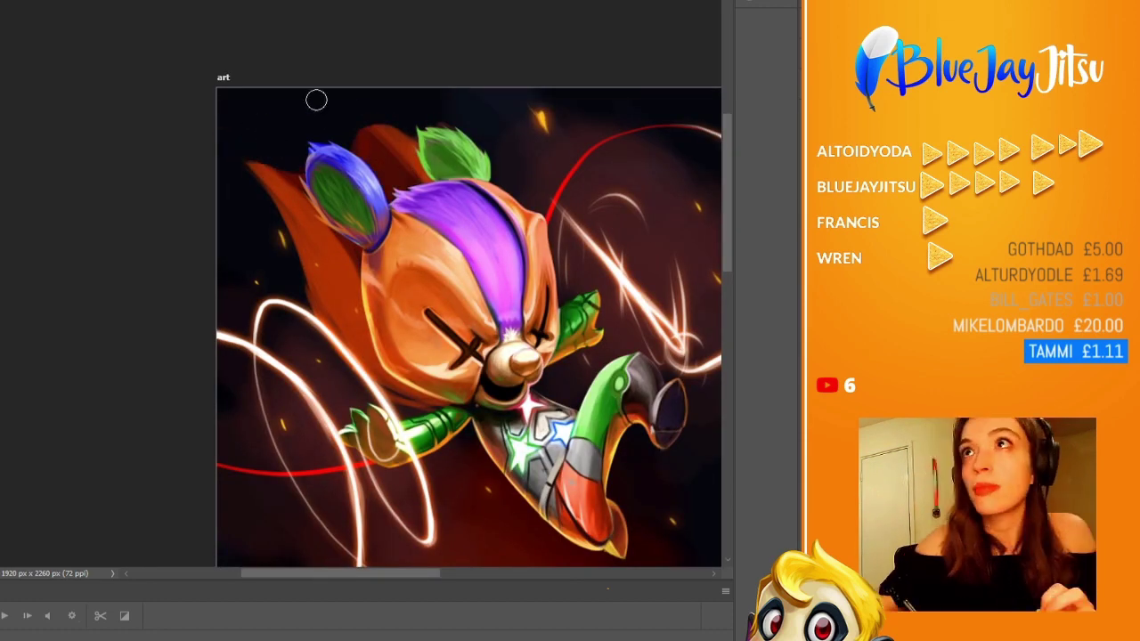
key(ctrl+z)
key(ctrl+z)
scroll(297, 172, down, 1)
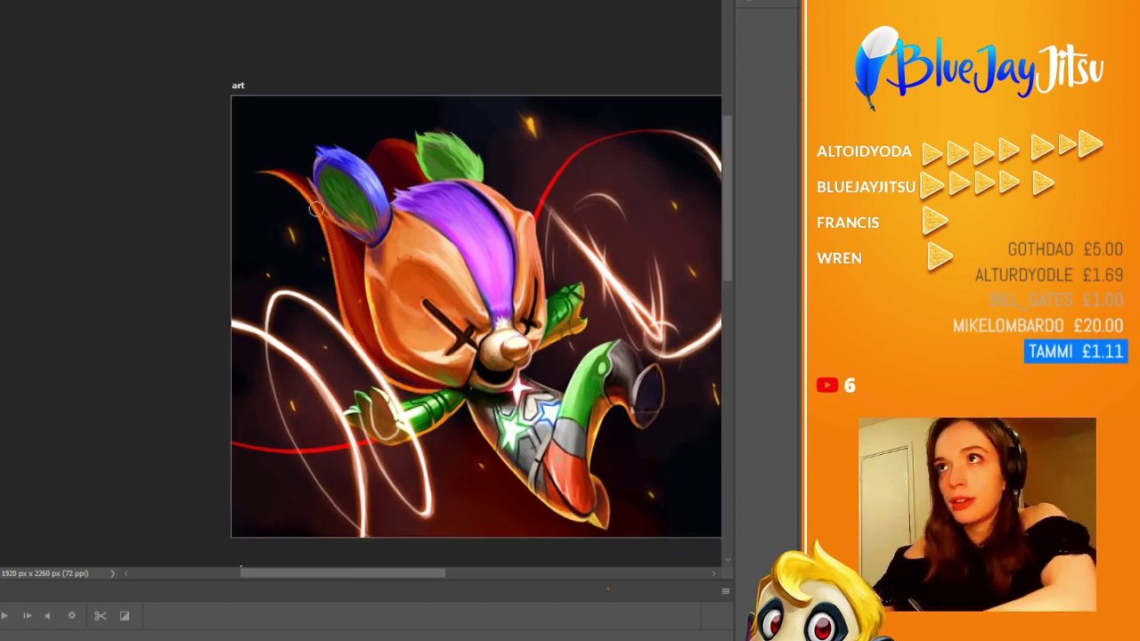
- Paint fiery orange-yellow rim light along the cape's outer edge and straighten its upper tip
scroll(413, 388, up, 1)
key(ctrl+shift+z)
key(ctrl+shift+z)
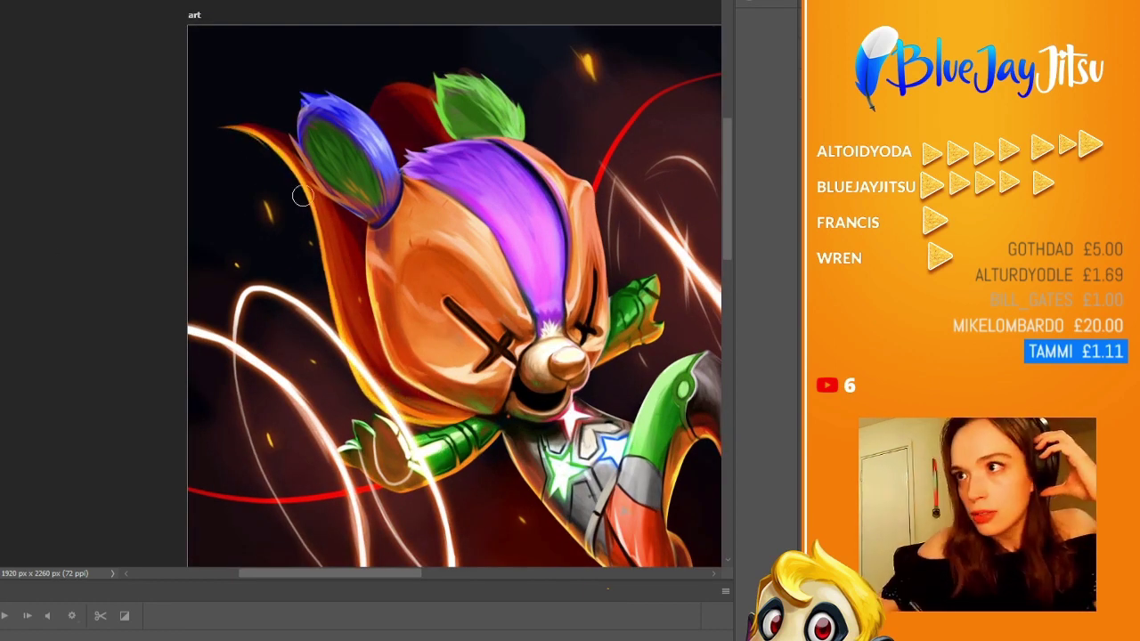
key(ctrl+shift+z)
drag(321, 258, 315, 225)
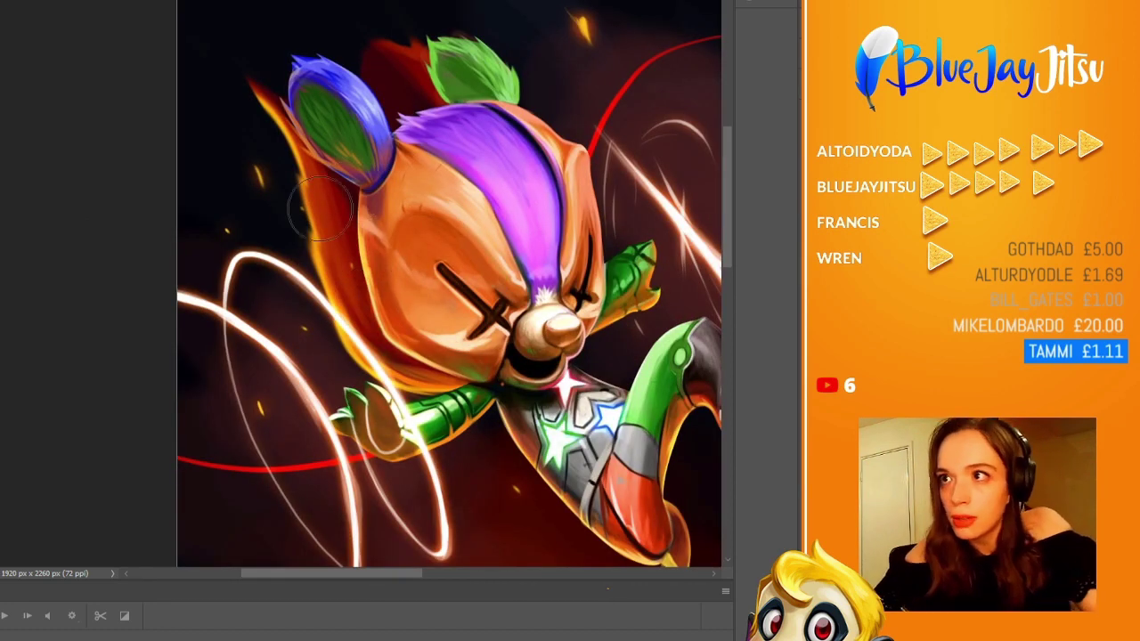
scroll(306, 147, up, 1)
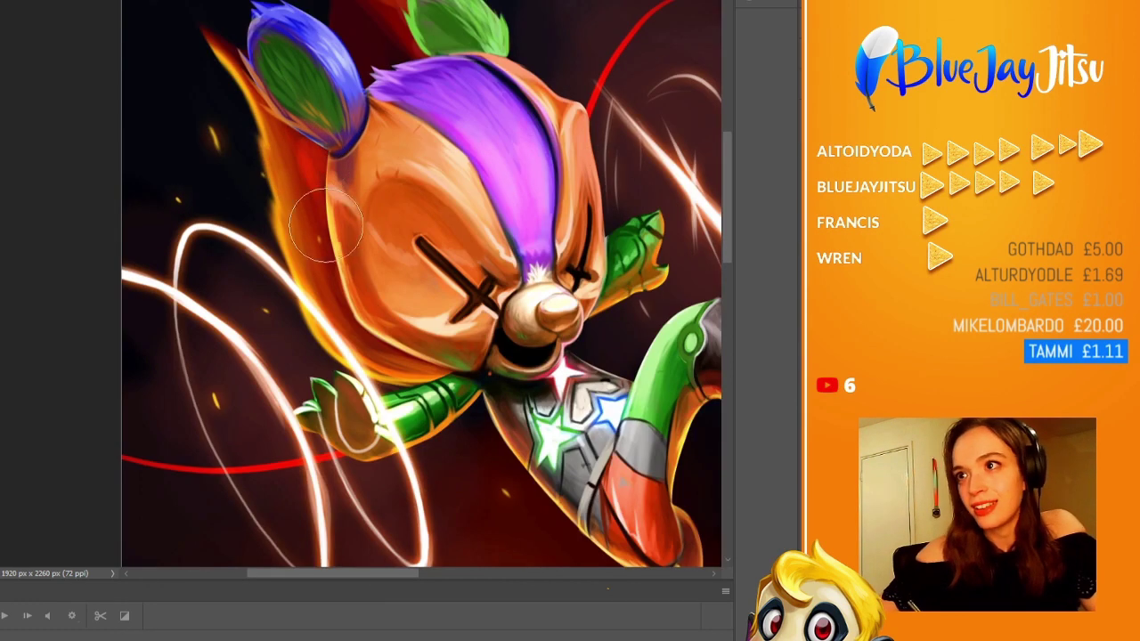
- Undo the last cape strokes and brighten the red cape beside and between the ears with a smaller brush
scroll(387, 169, up, 1)
key(ctrl+z)
key(ctrl+z)
key(bracketleft)
key(bracketleft)
key(bracketleft)
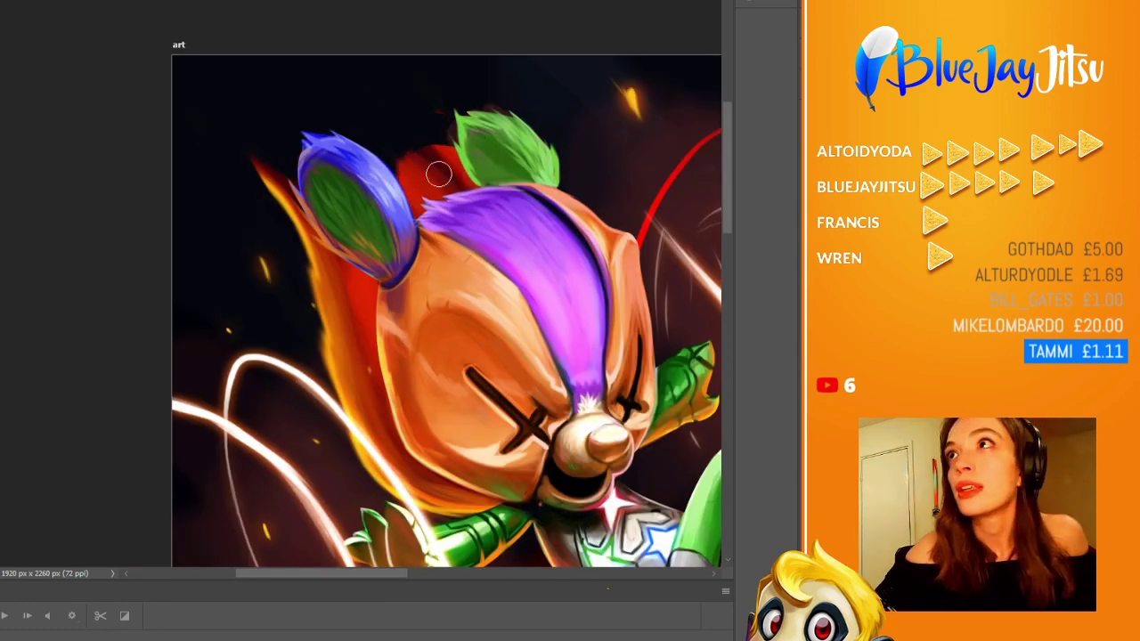
- Review the whole painting's values in greyscale, return to colour, and deepen the overall contrast
key(ctrl+0)
key(ctrl+y)
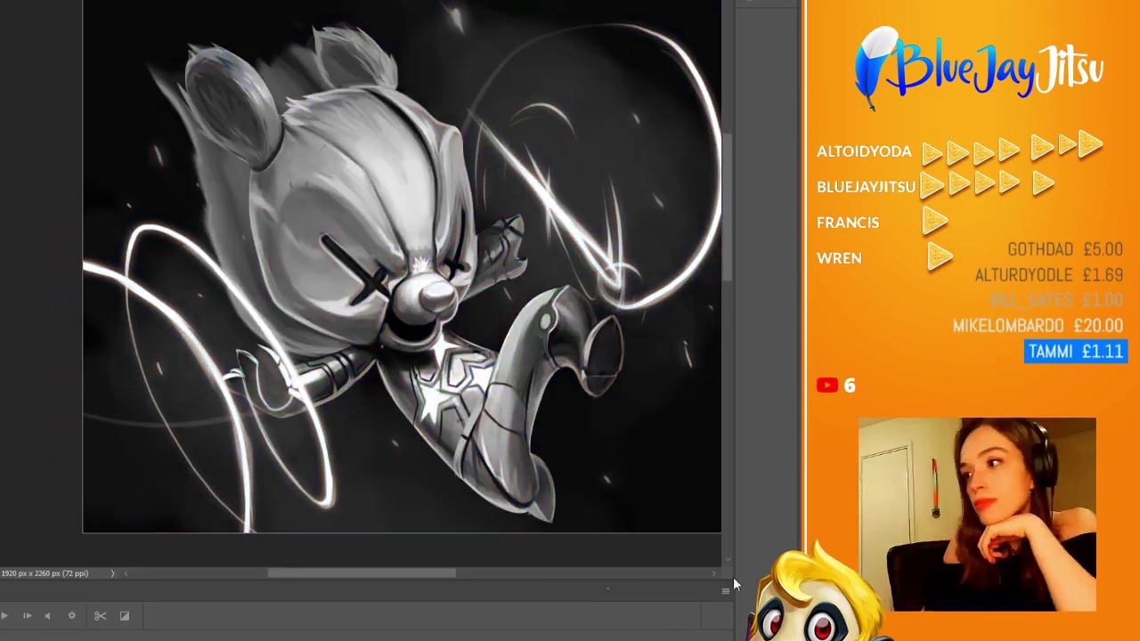
key(ctrl+y)
- Strengthen the white highlights on the red lower leg and the grey section above it
key(ctrl+plus)
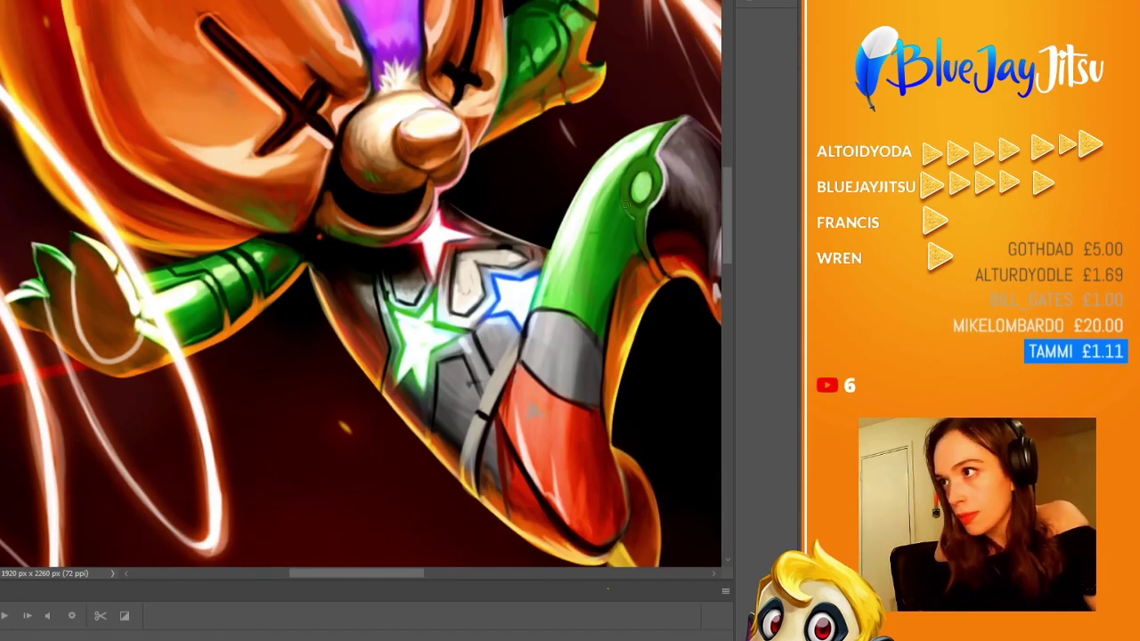
scroll(360, 285, down, 3)
key(ctrl+plus)
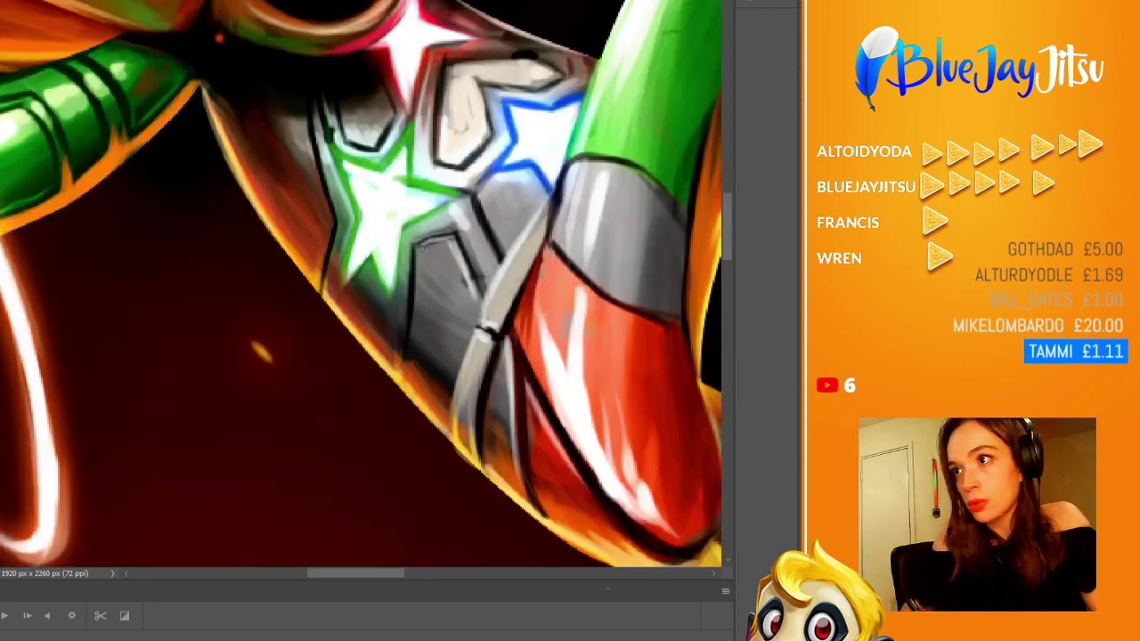
key(ctrl+0)
key(ctrl+t)
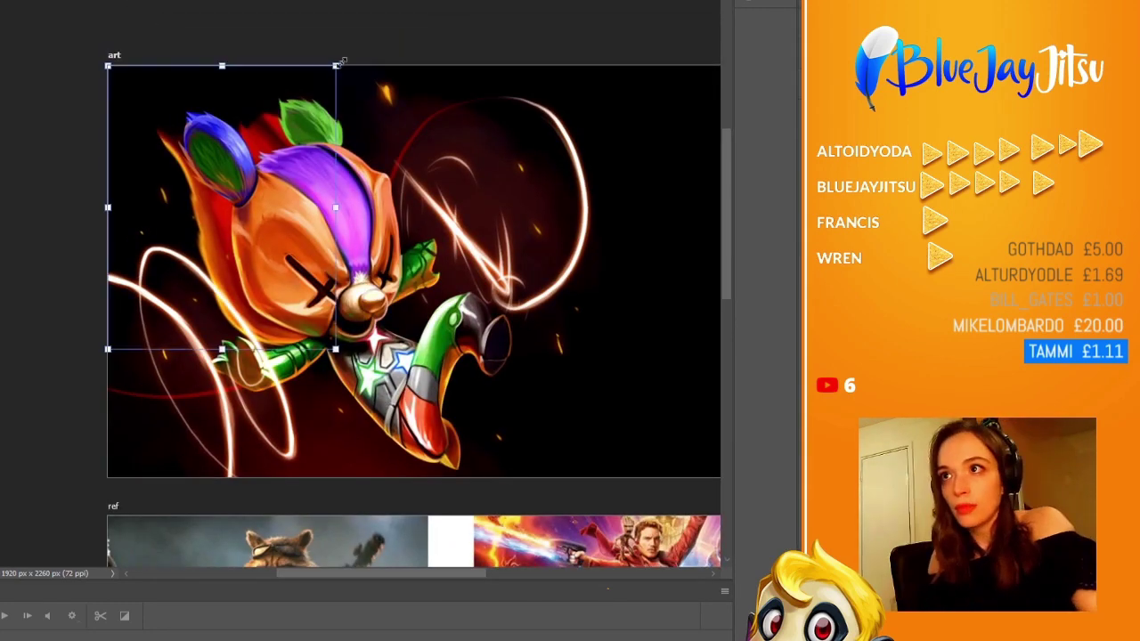
key(Escape)
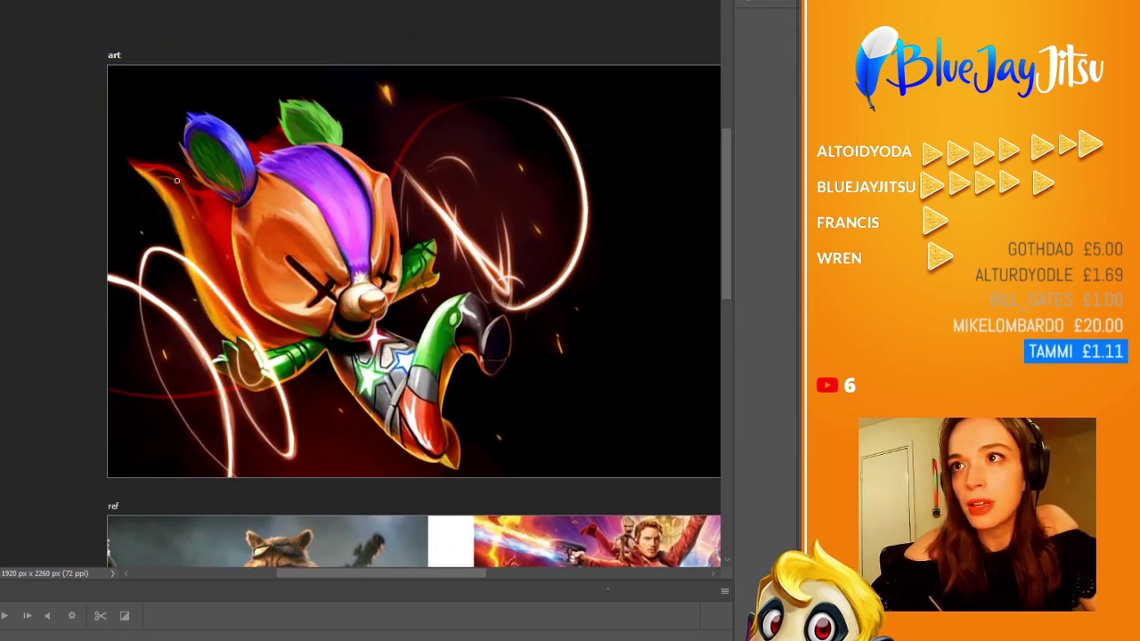
- Remove the red cape from behind the bear and leave orange-yellow rim light along the head's outer edge
key(ctrl+plus)
key(ctrl+plus)
key(ctrl+plus)
key(ctrl+plus)
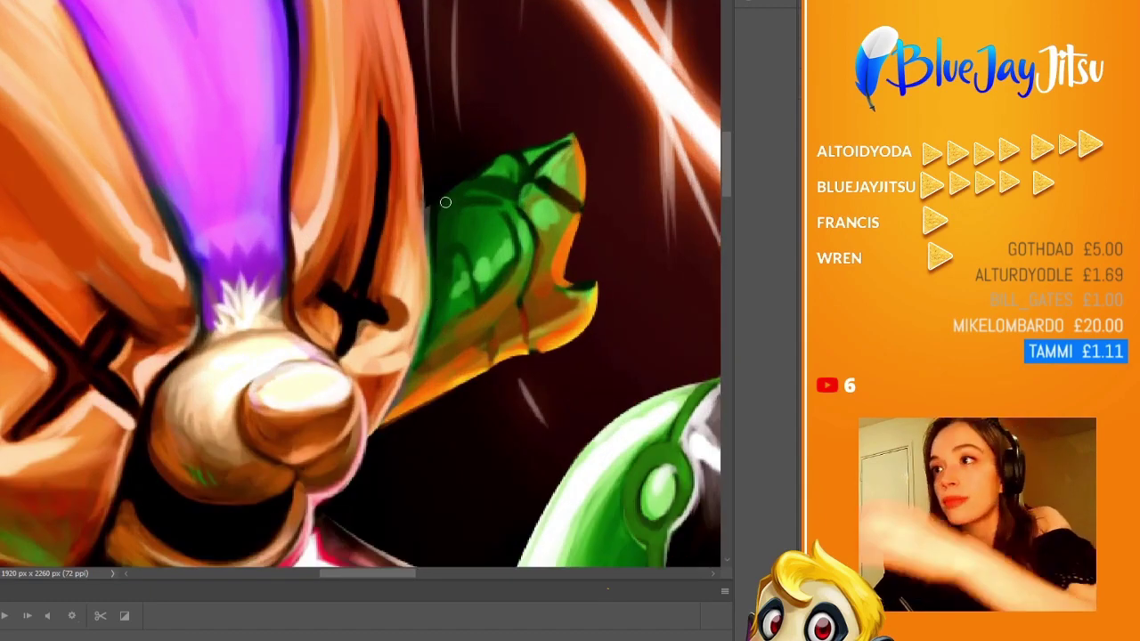
drag(510, 171, 303, 237)
key(ctrl+minus)
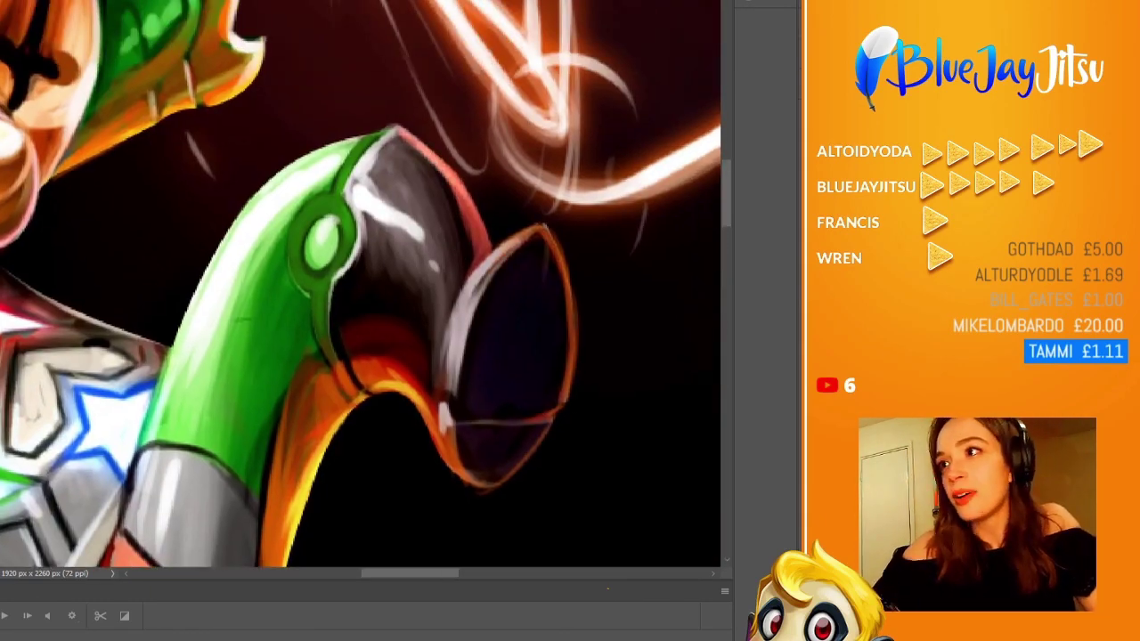
key(ctrl+minus)
key(ctrl+minus)
key(ctrl+plus)
key(ctrl+plus)
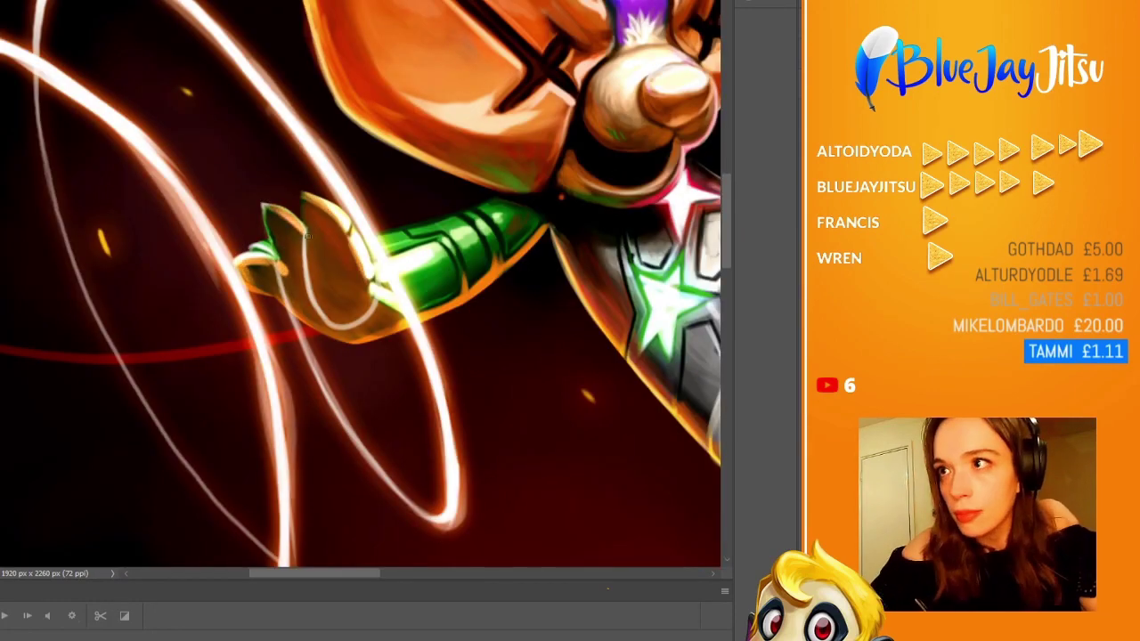
key(ctrl+minus)
key(ctrl+plus)
key(ctrl+minus)
key(ctrl+minus)
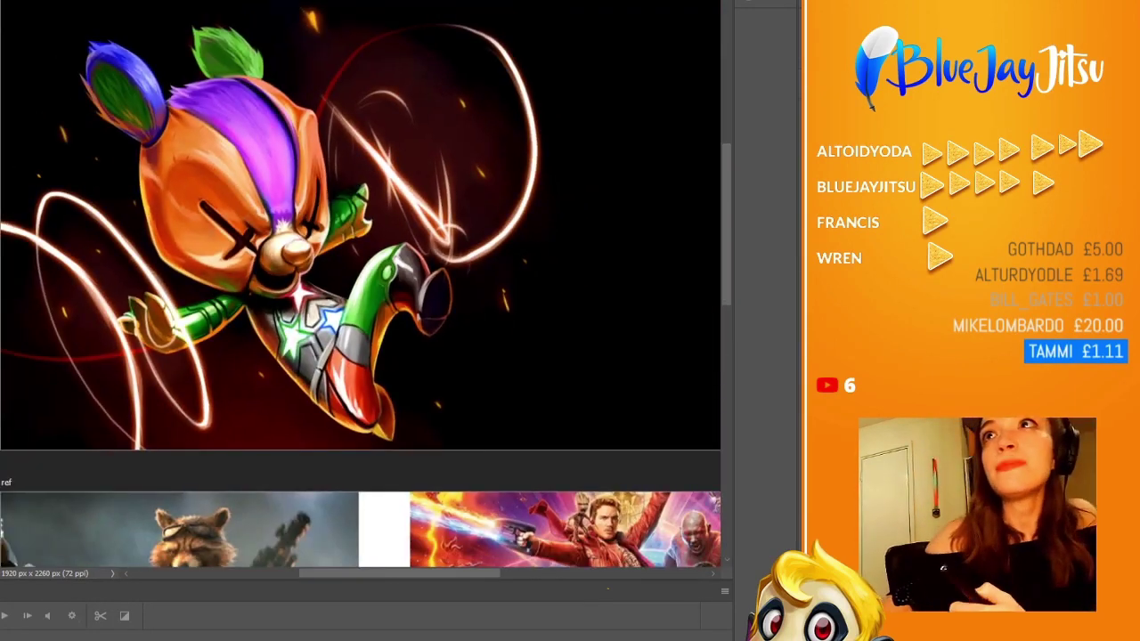
- Paint soft background glows, dark blue behind the blue ear and deep red around the energy trails and lower body
scroll(361, 294, right, 2)
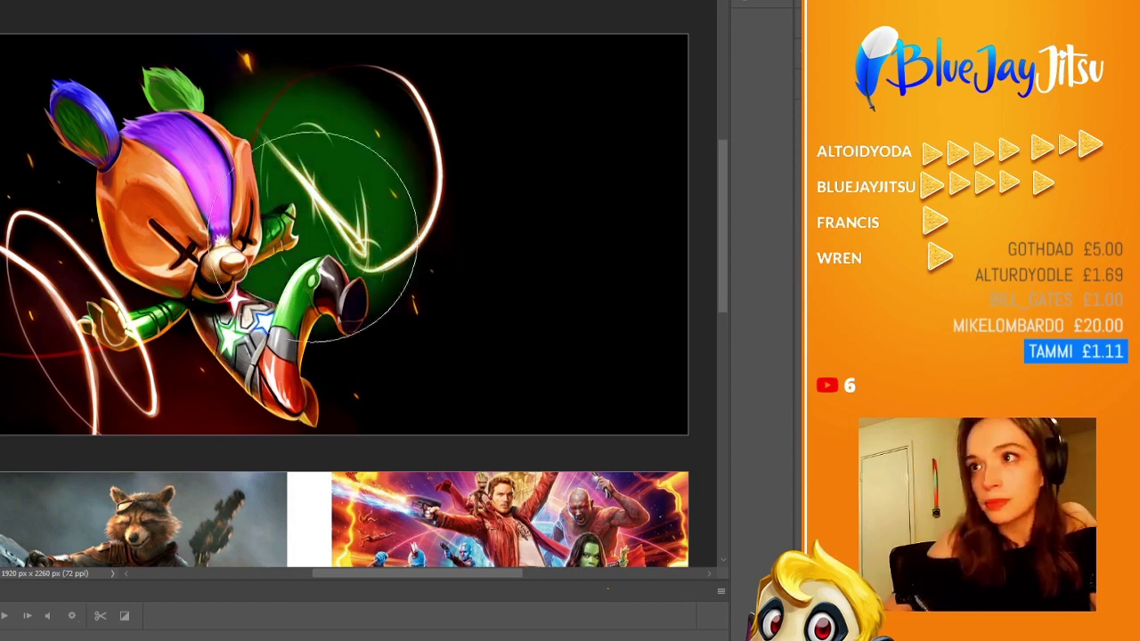
key(ctrl+minus)
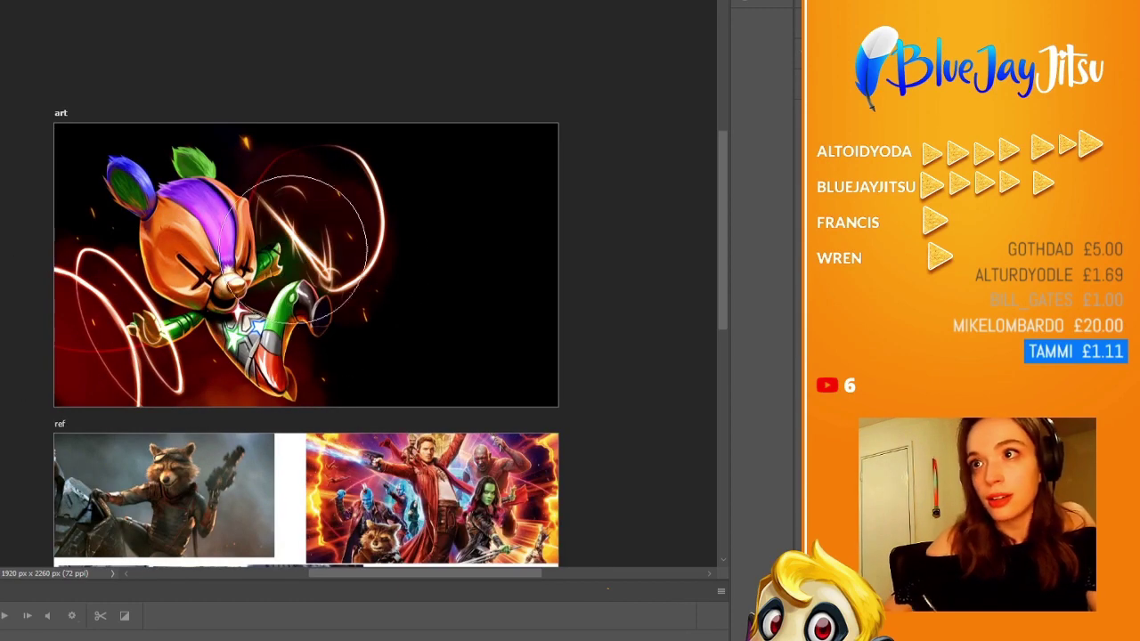
scroll(130, 261, up, 1)
scroll(223, 356, up, 1)
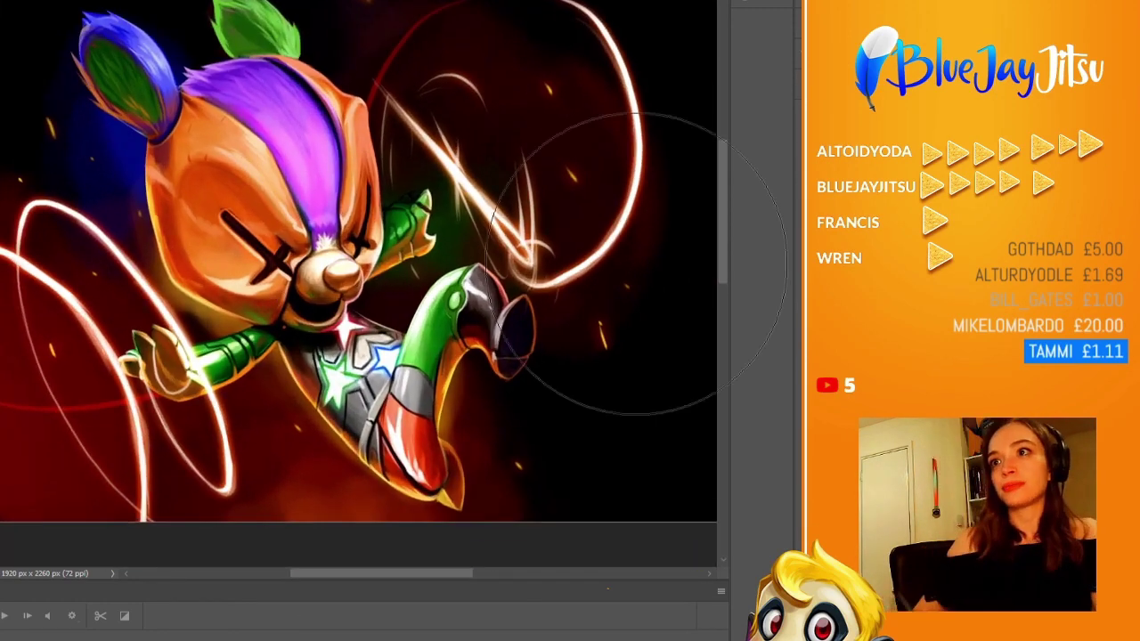
scroll(222, 356, down, 3)
scroll(556, 215, up, 2)
scroll(462, 139, down, 2)
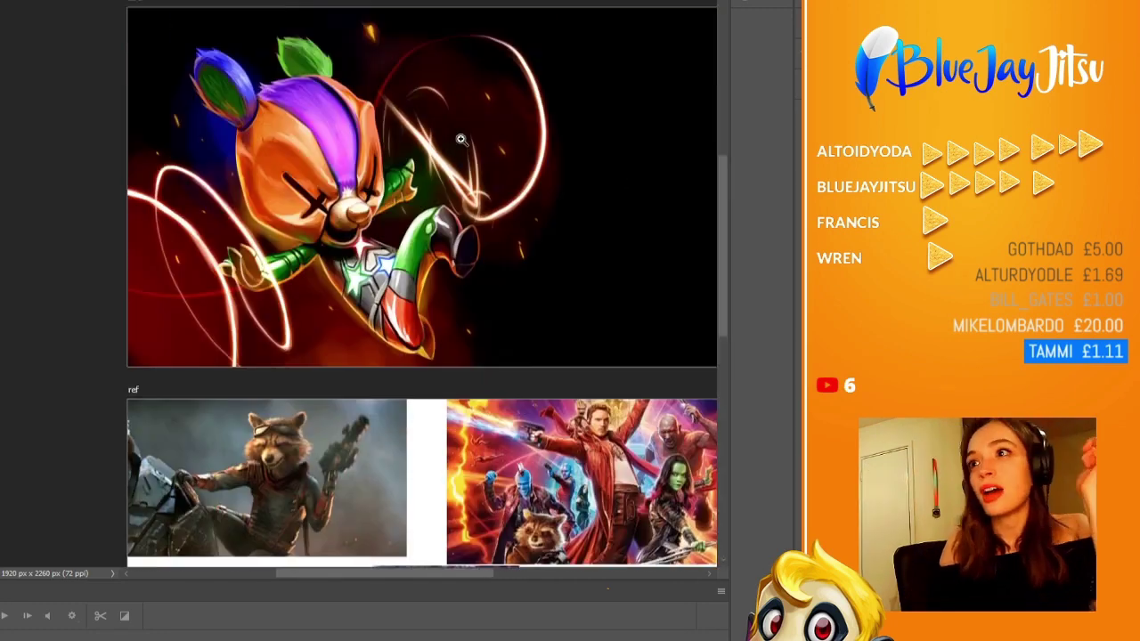
- Check the painting's values in greyscale, return to colour, and shift the grey costume parts and shadows toward purple
scroll(347, 62, up, 2)
scroll(347, 62, down, 1)
key(ctrl+y)
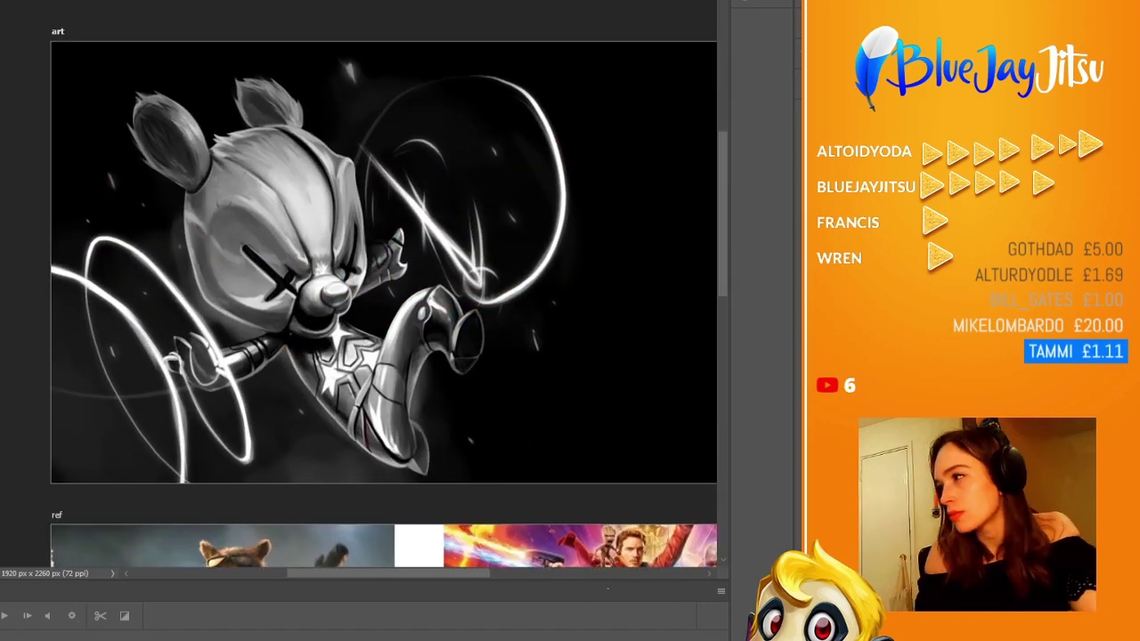
key(ctrl+y)
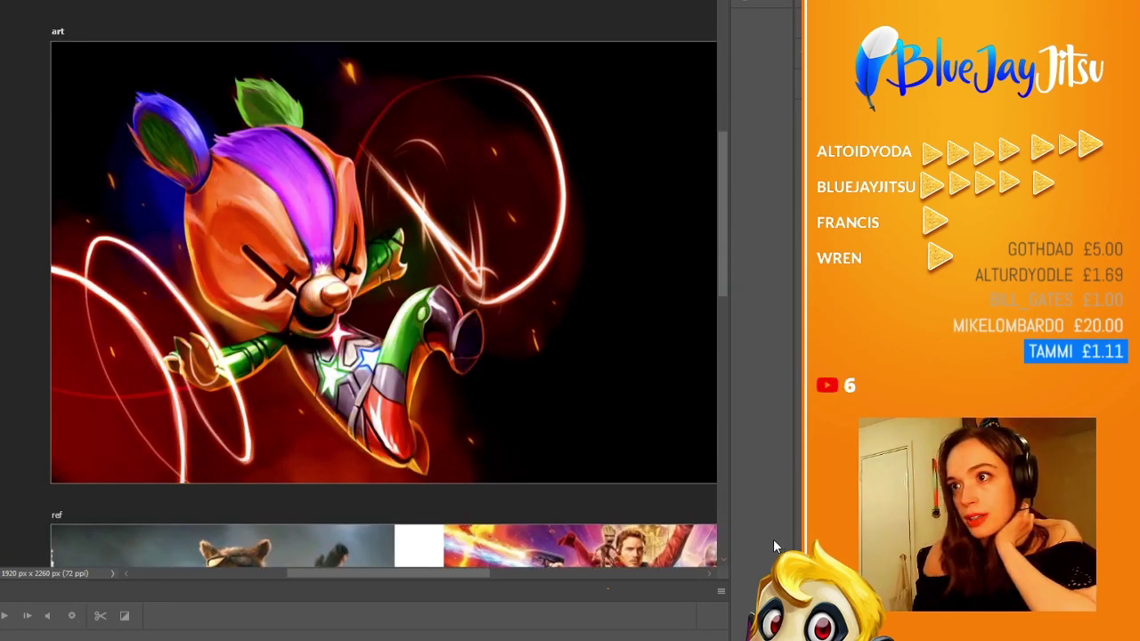
scroll(627, 309, up, 3)
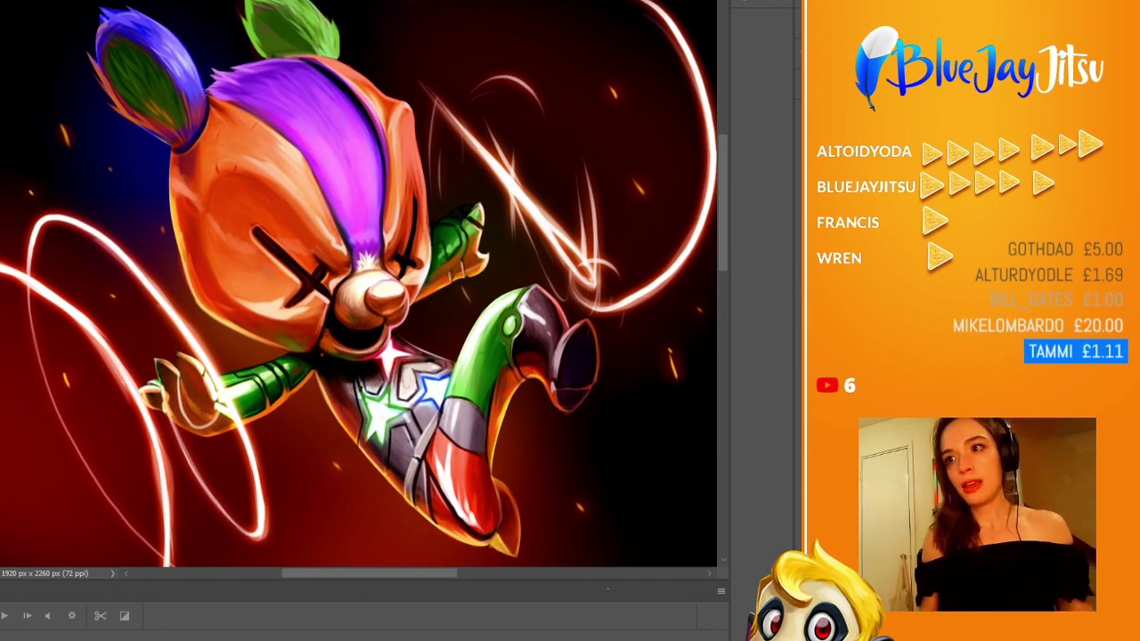
- Paint cloudy red smoke behind the bear's legs and lighter pinkish-red clouds in the background below the near hand
key(ctrl+0)
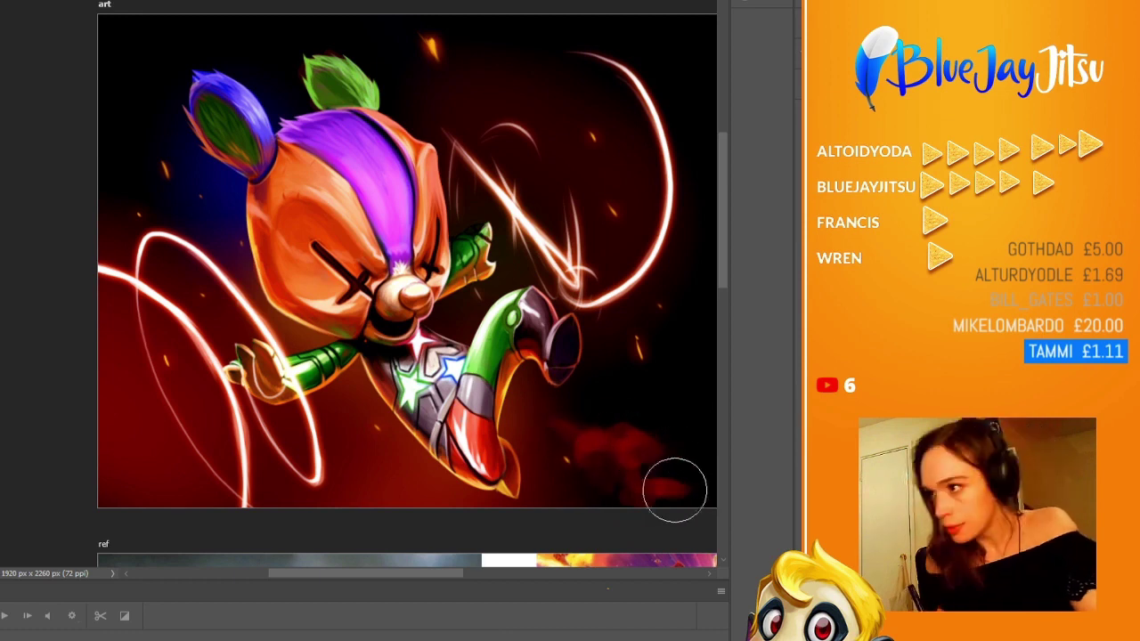
mouse_move(675, 489)
mouse_down()
mouse_move(623, 365)
mouse_move(579, 481)
mouse_up()
mouse_move(140, 432)
mouse_down()
mouse_move(154, 502)
mouse_move(211, 522)
mouse_up()
drag(116, 142, 140, 176)
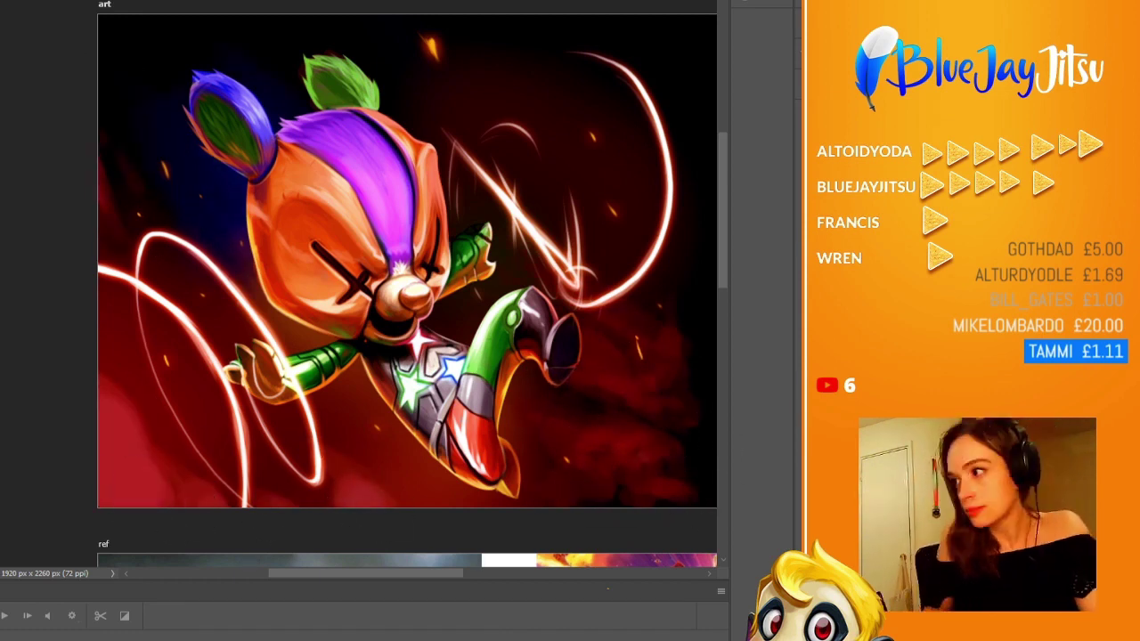
drag(134, 418, 216, 496)
scroll(216, 496, down, 2)
scroll(547, 387, up, 2)
scroll(479, 120, down, 1)
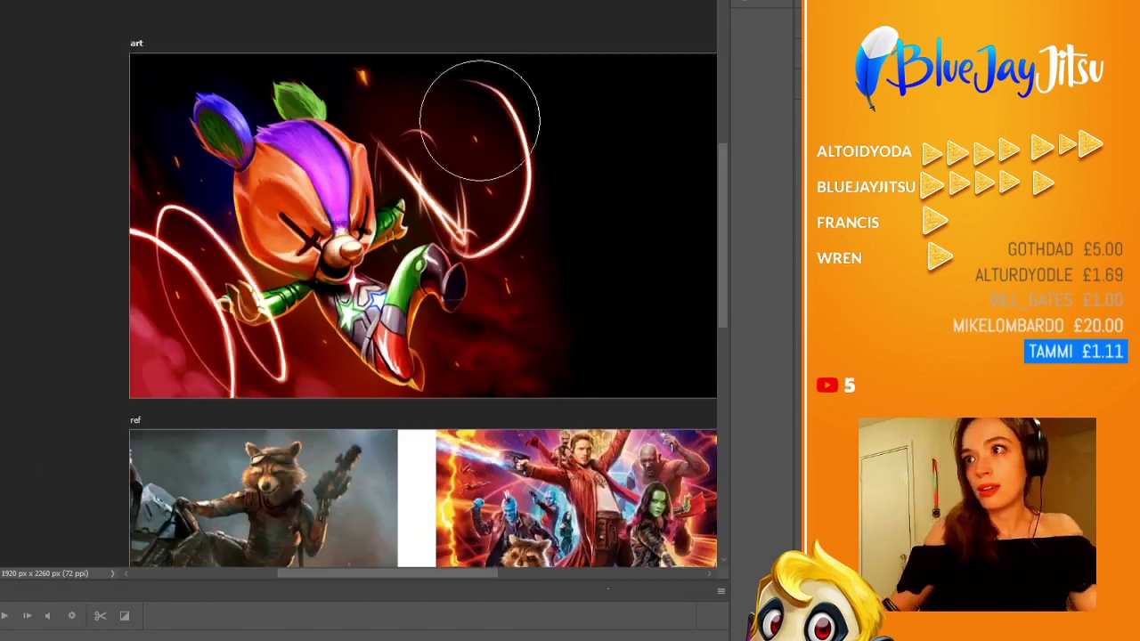
scroll(479, 120, up, 2)
scroll(606, 115, up, 2)
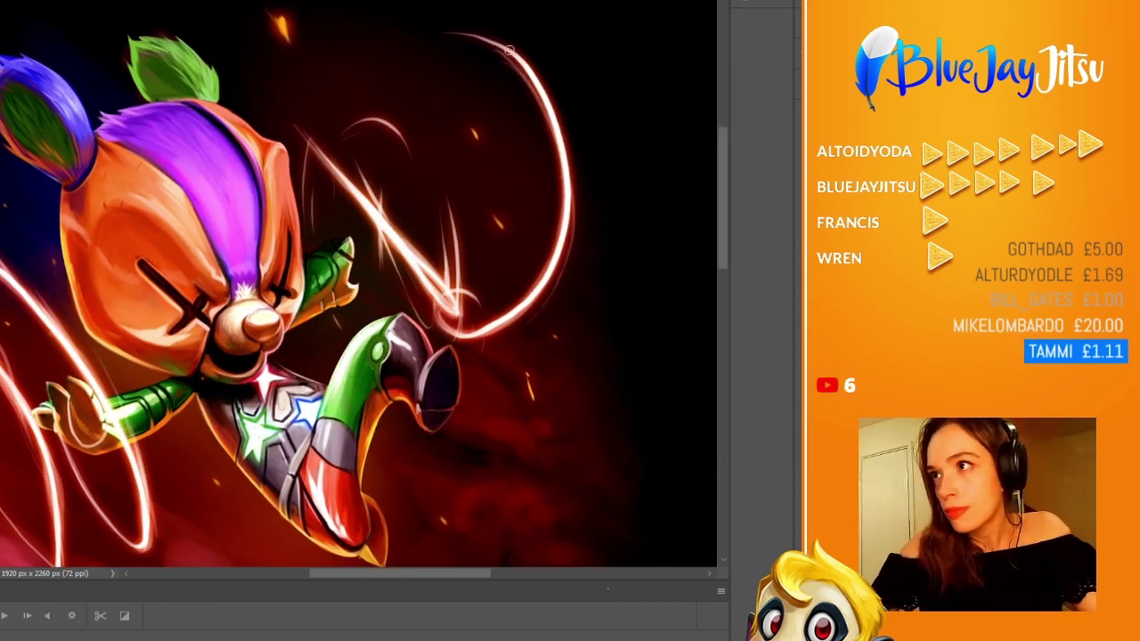
- Add fine diagonal blue and pale streaks around the ears and a small blue patch beside the upper spark
scroll(509, 51, down, 1)
scroll(148, 190, down, 2)
scroll(444, 377, up, 3)
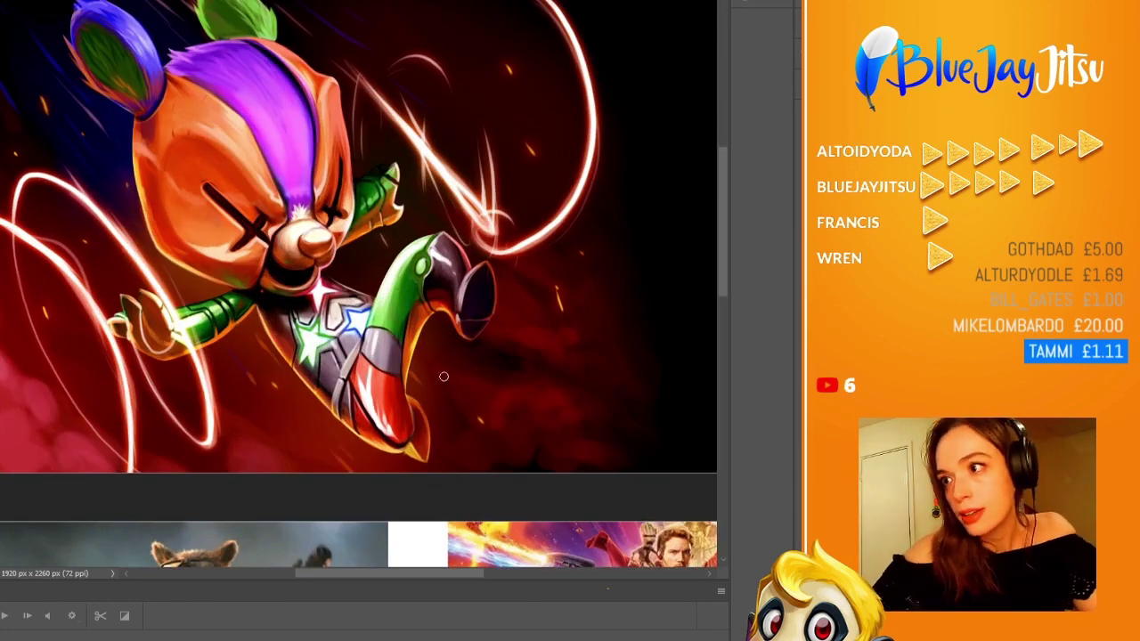
scroll(520, 448, down, 1)
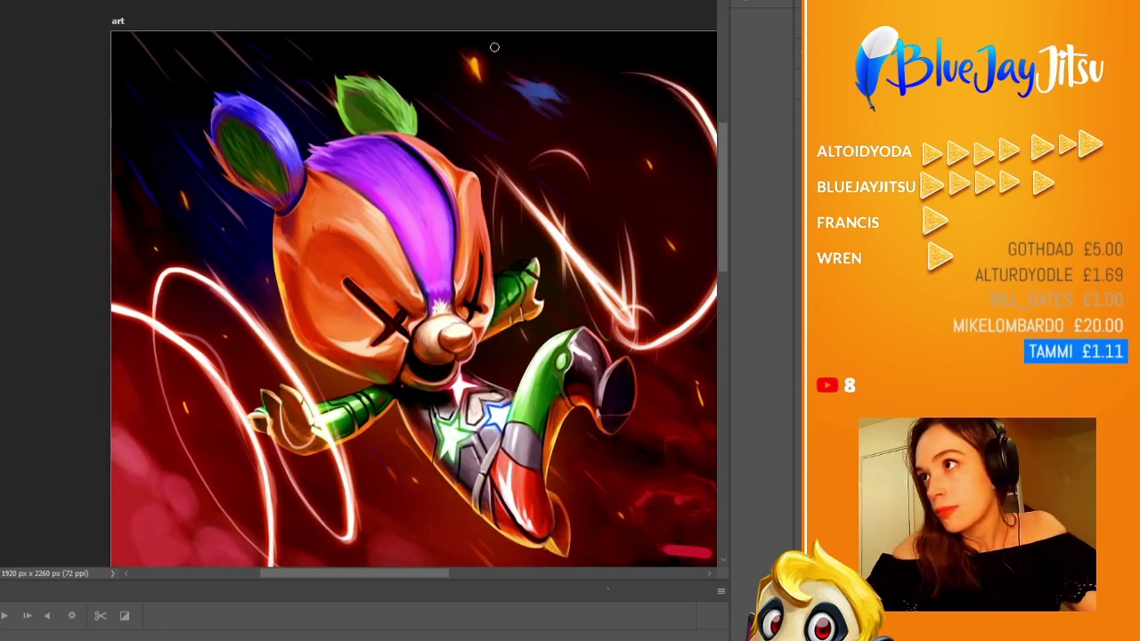
- Paint cool blue rim light along the face's edge beside the far arm and blue tones on the green sleeve
scroll(493, 72, up, 2)
scroll(526, 267, down, 1)
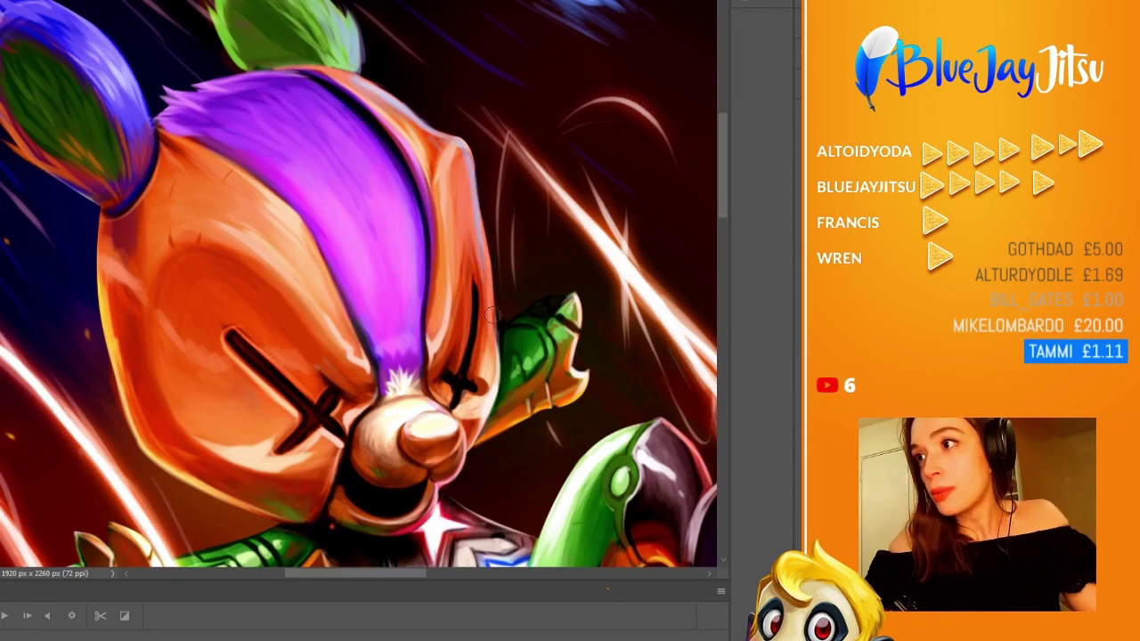
scroll(535, 360, up, 2)
scroll(536, 360, down, 3)
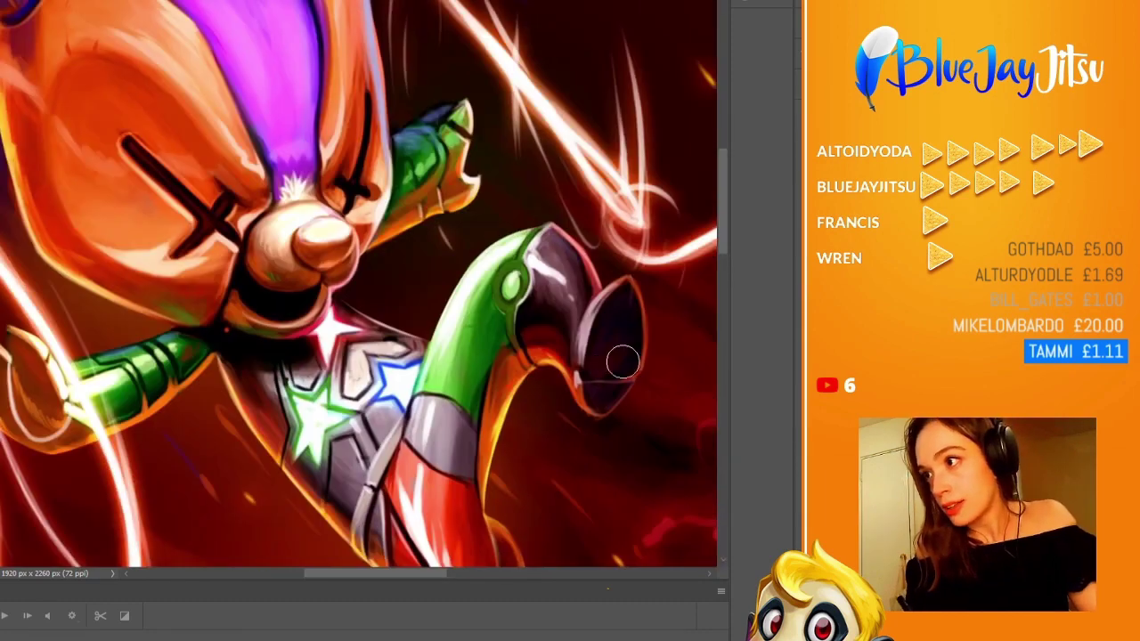
scroll(581, 217, down, 1)
scroll(214, 33, up, 3)
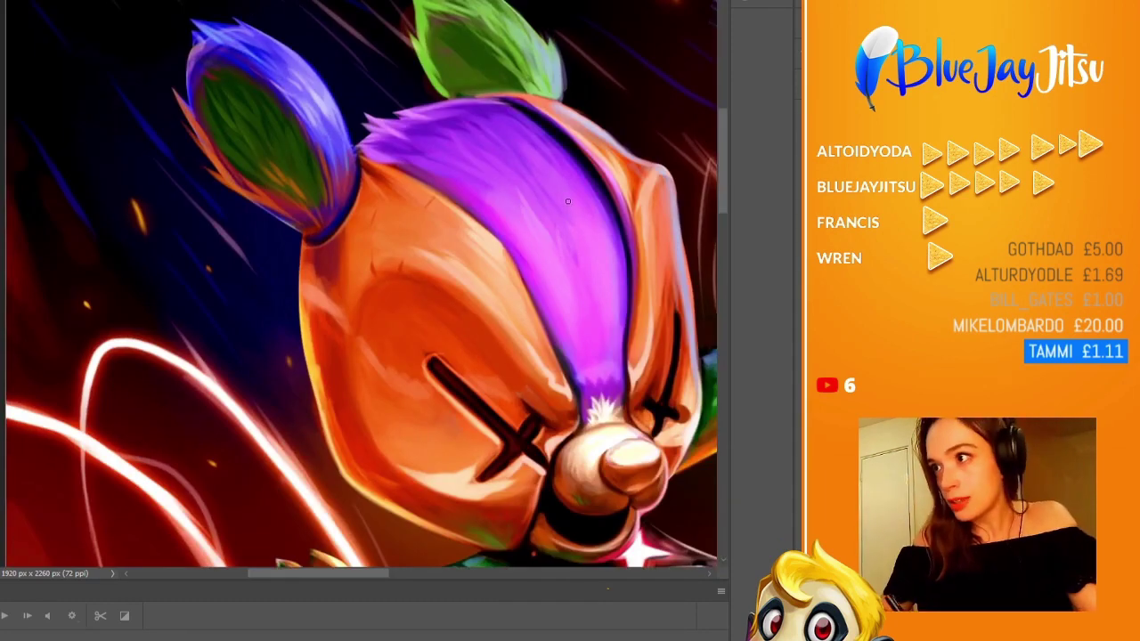
- Develop the blue patch above the energy trails into a streaked burst with a bright white centre
scroll(567, 201, down, 2)
scroll(495, 285, down, 3)
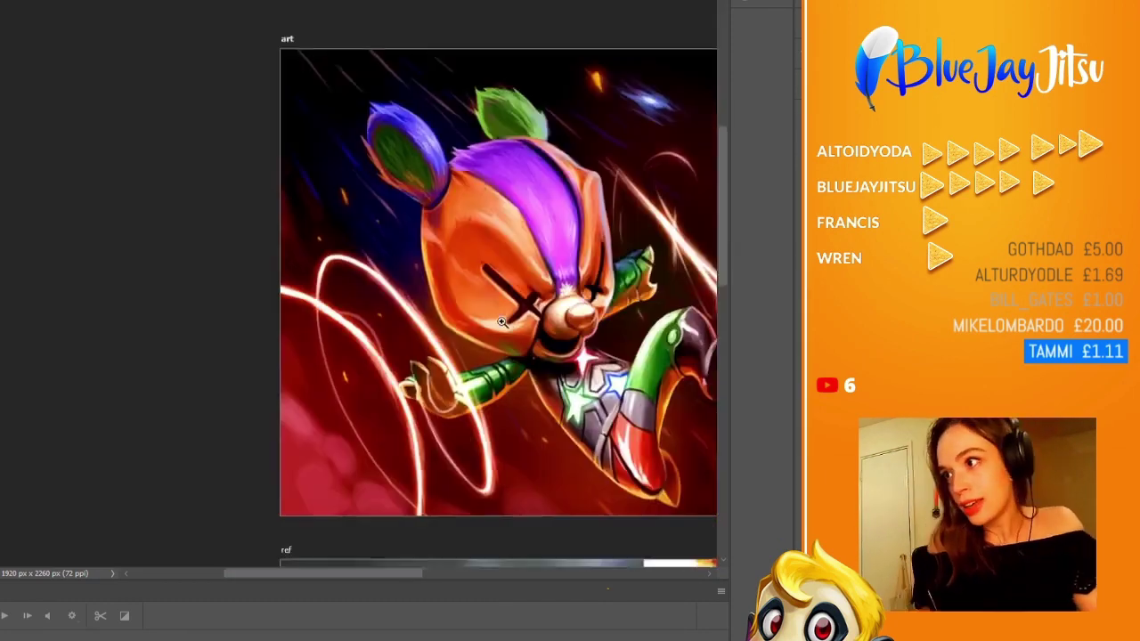
scroll(356, 321, up, 4)
scroll(357, 322, down, 2)
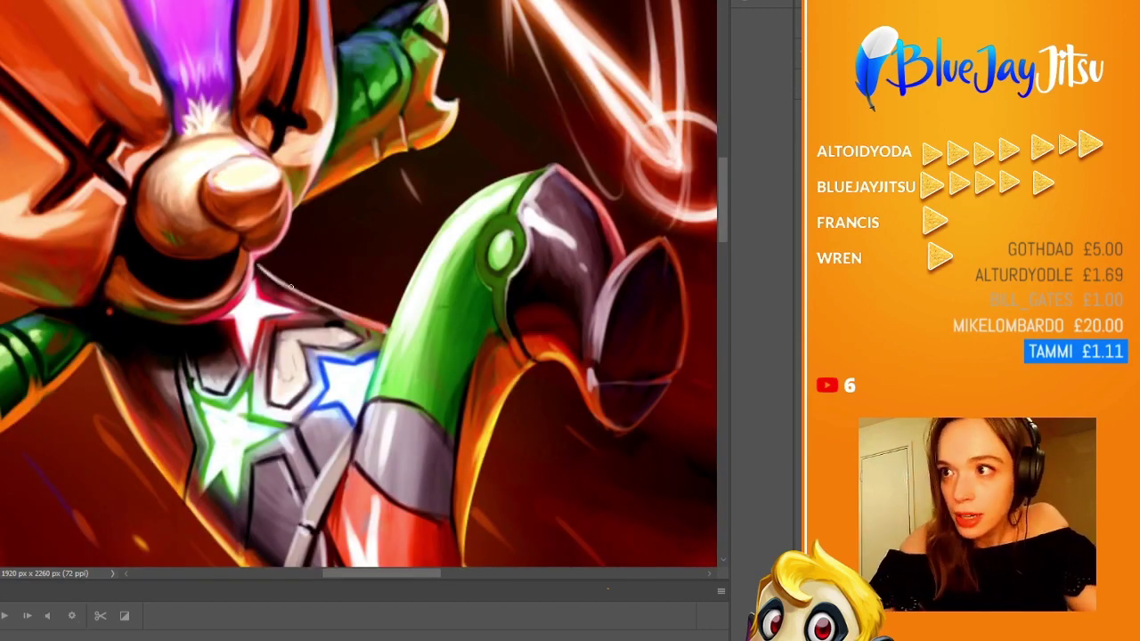
scroll(290, 286, down, 3)
scroll(438, 90, up, 4)
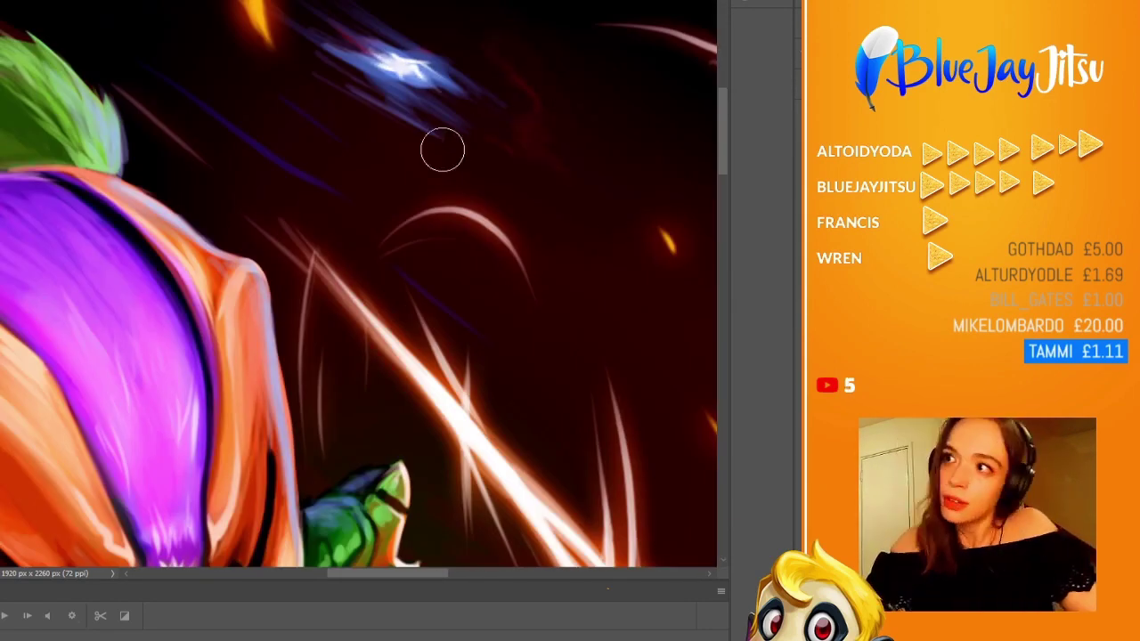
- Examine the star-covered torso, near arm and raised leg up close for remaining touch-ups
scroll(442, 149, down, 5)
scroll(535, 330, up, 5)
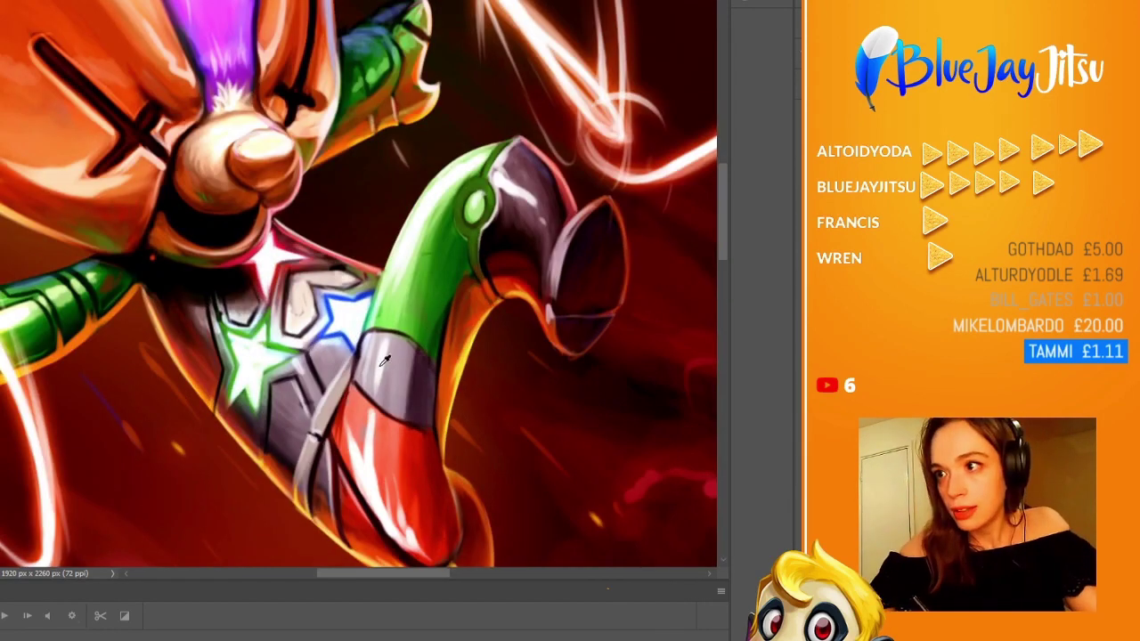
scroll(317, 419, up, 2)
scroll(351, 224, up, 2)
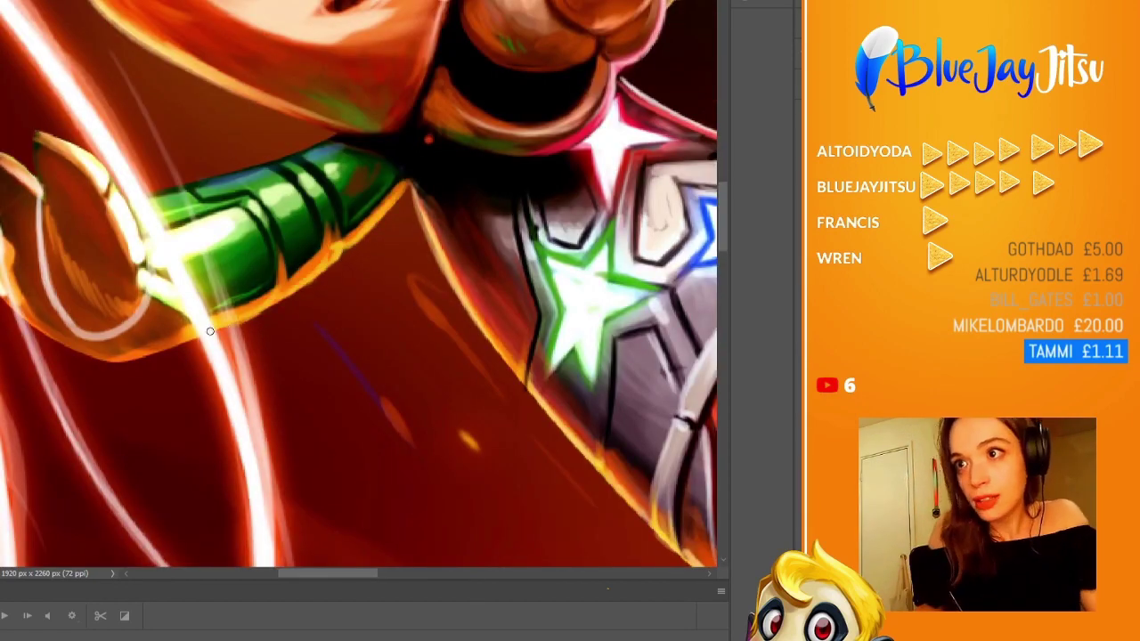
scroll(271, 380, up, 2)
scroll(398, 354, down, 3)
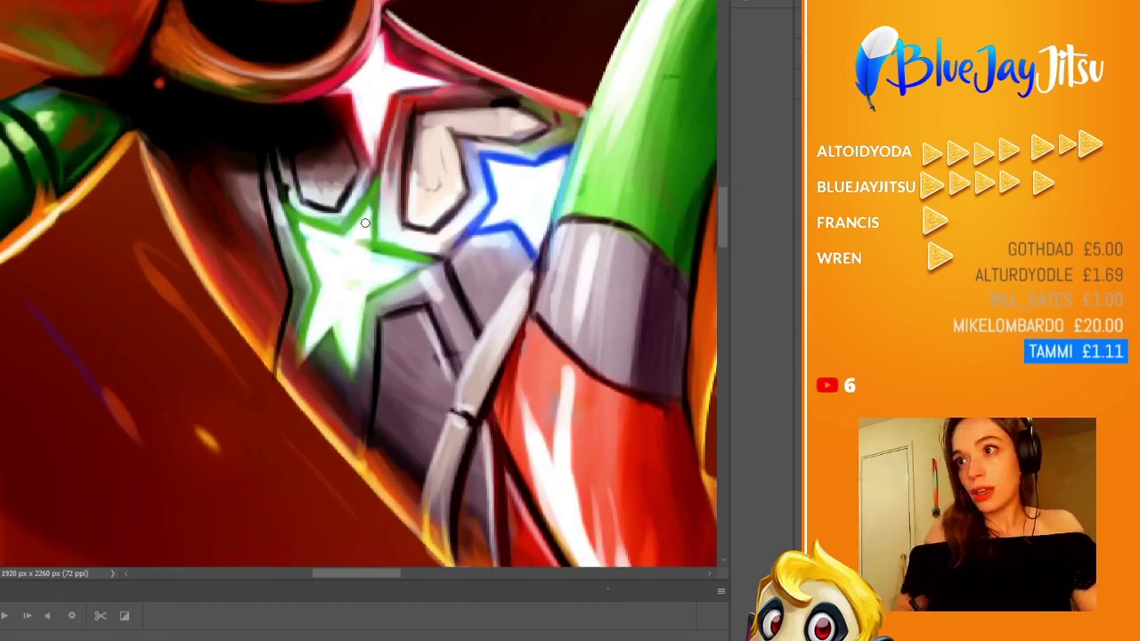
scroll(411, 246, right, 4)
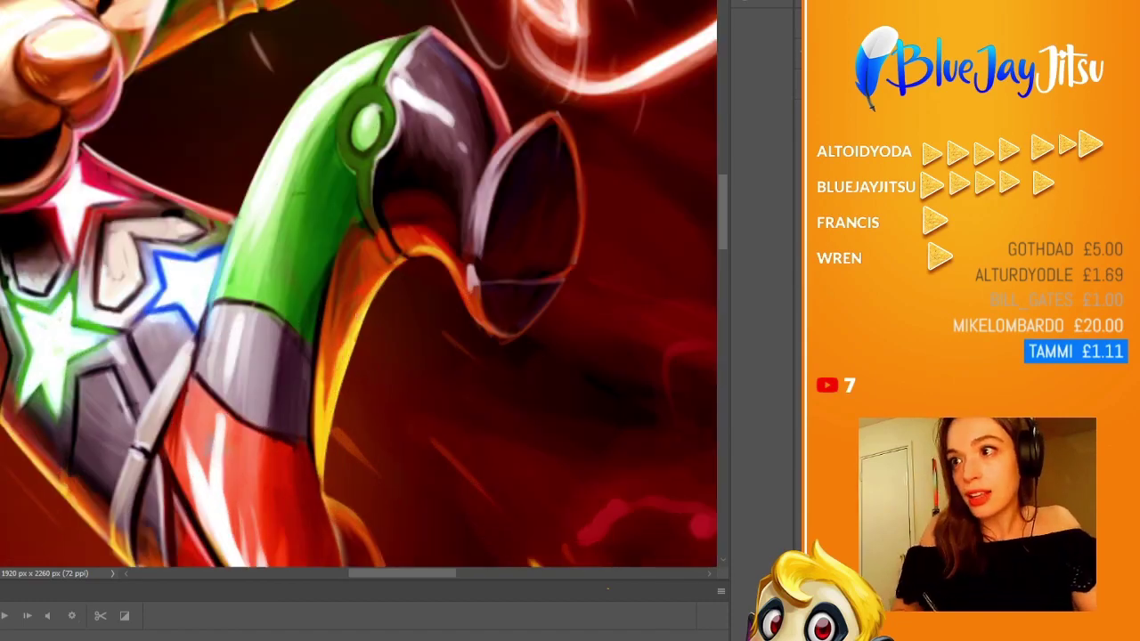